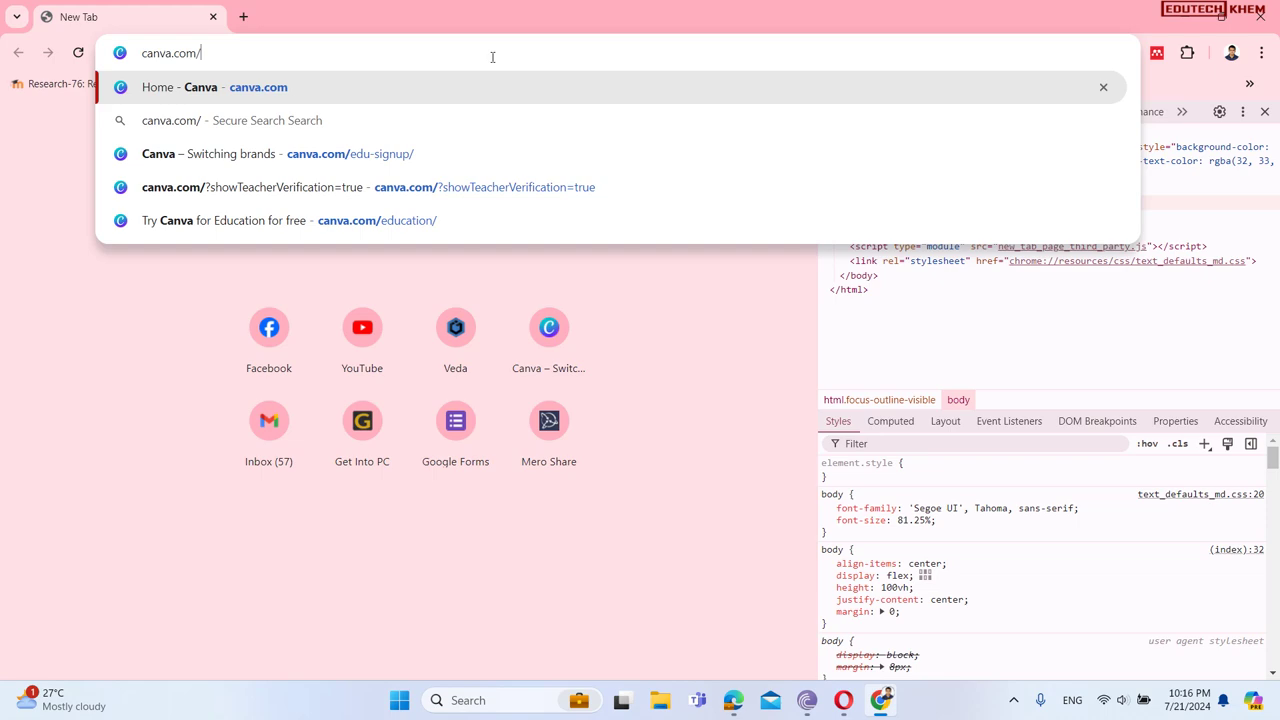
Step: Load canva.com and close the DevTools panel so Canva fills the window
{"action": "key", "text": "Return"}
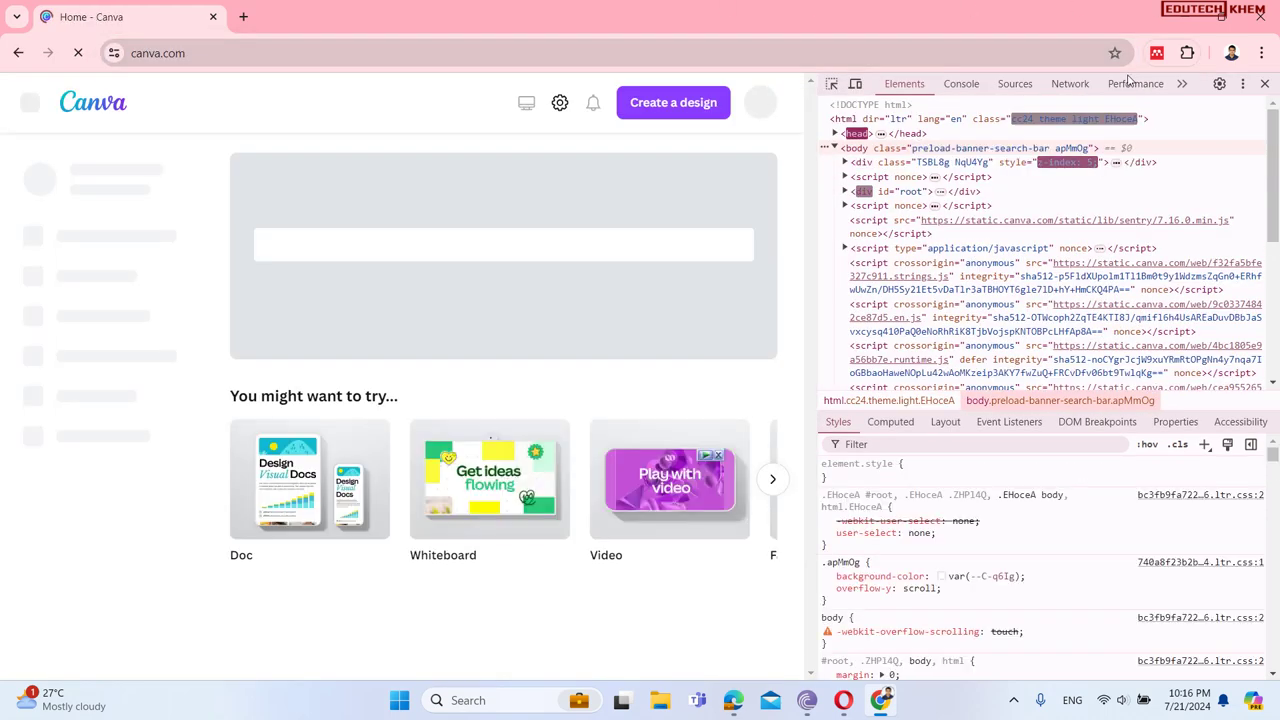
{"action": "left_click", "coordinate": [1265, 84]}
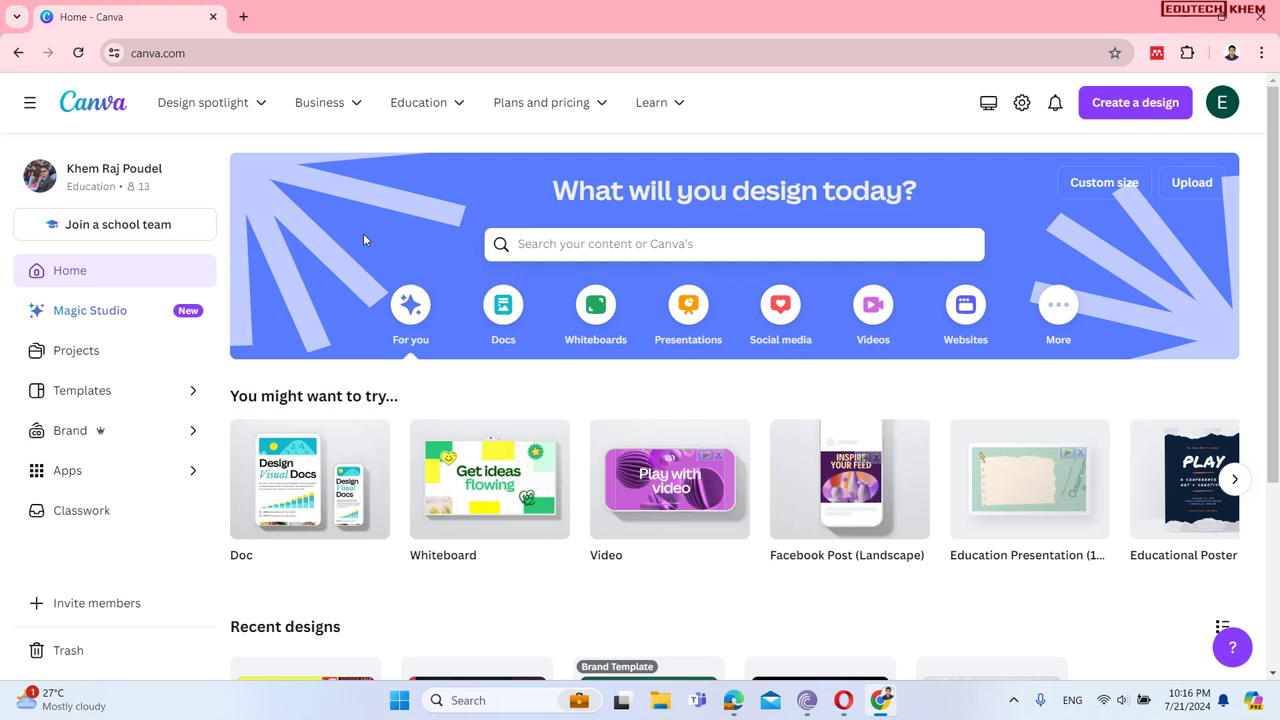
Step: Collapse and re-expand the navigation sidebar, then go to the Projects page
{"action": "scroll", "coordinate": [363, 236], "scroll_direction": "down", "scroll_amount": 1}
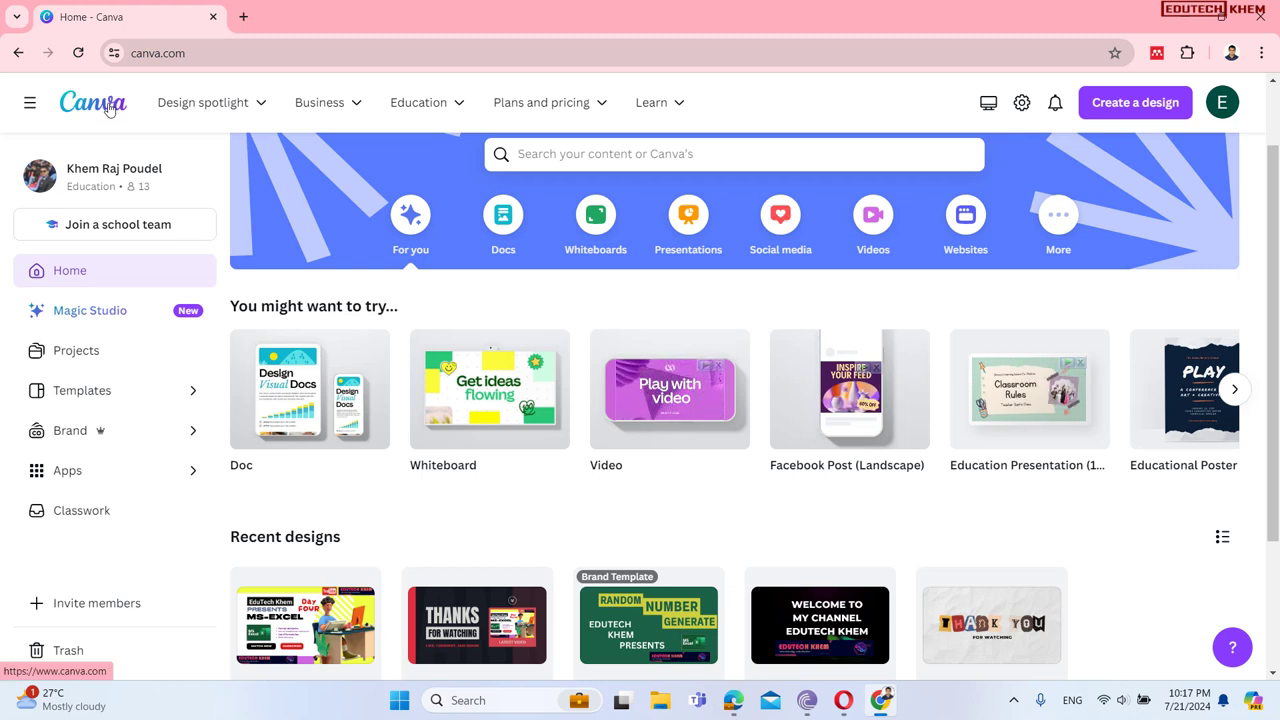
{"action": "left_click", "coordinate": [29, 106]}
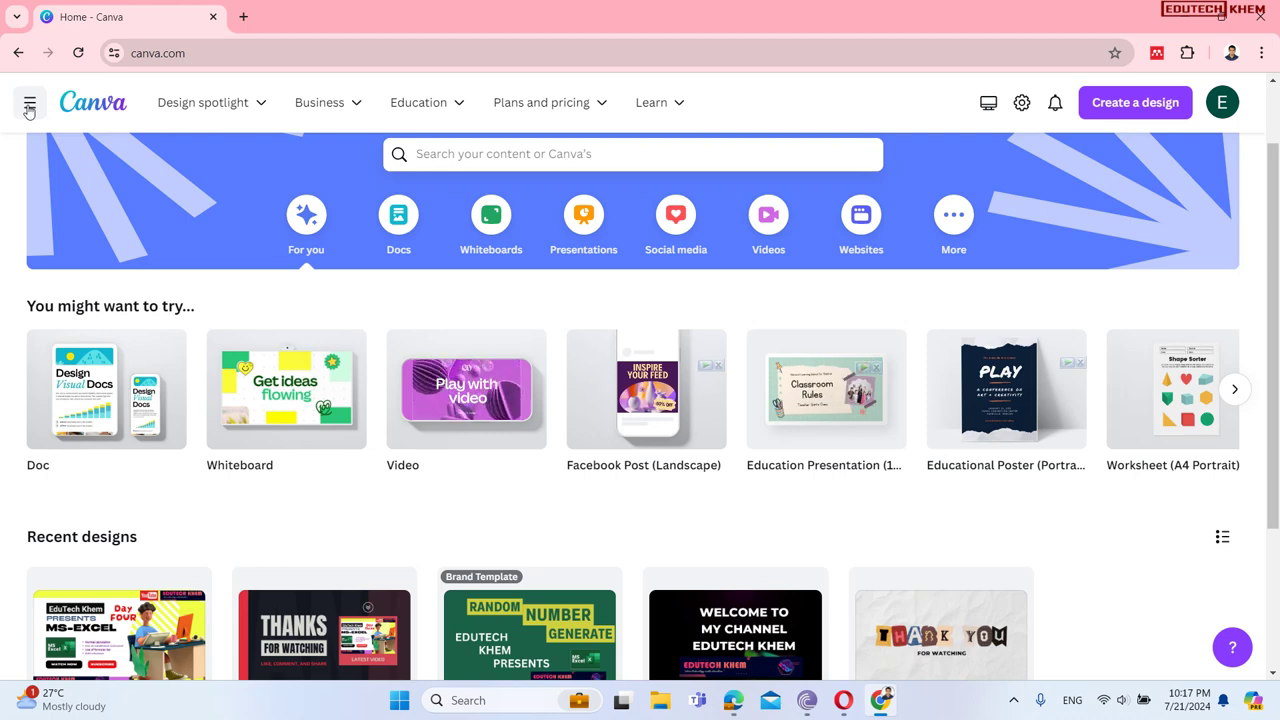
{"action": "left_click", "coordinate": [29, 106]}
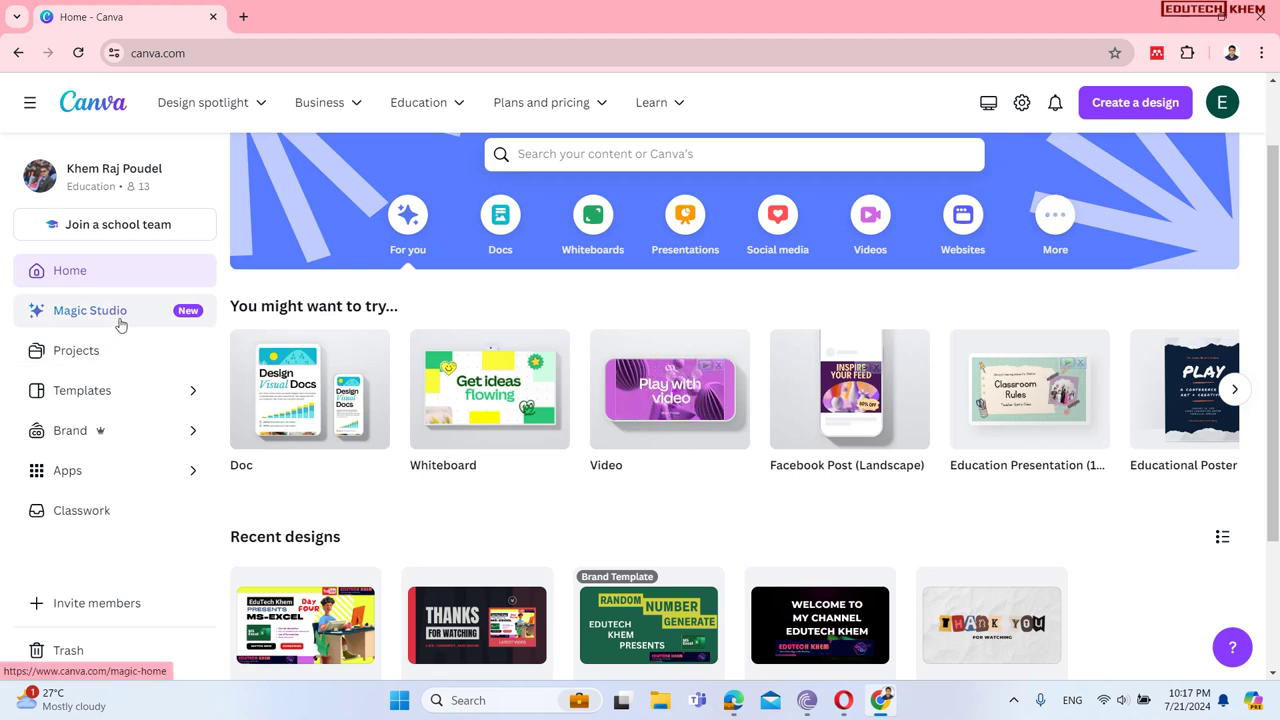
{"action": "left_click", "coordinate": [66, 354]}
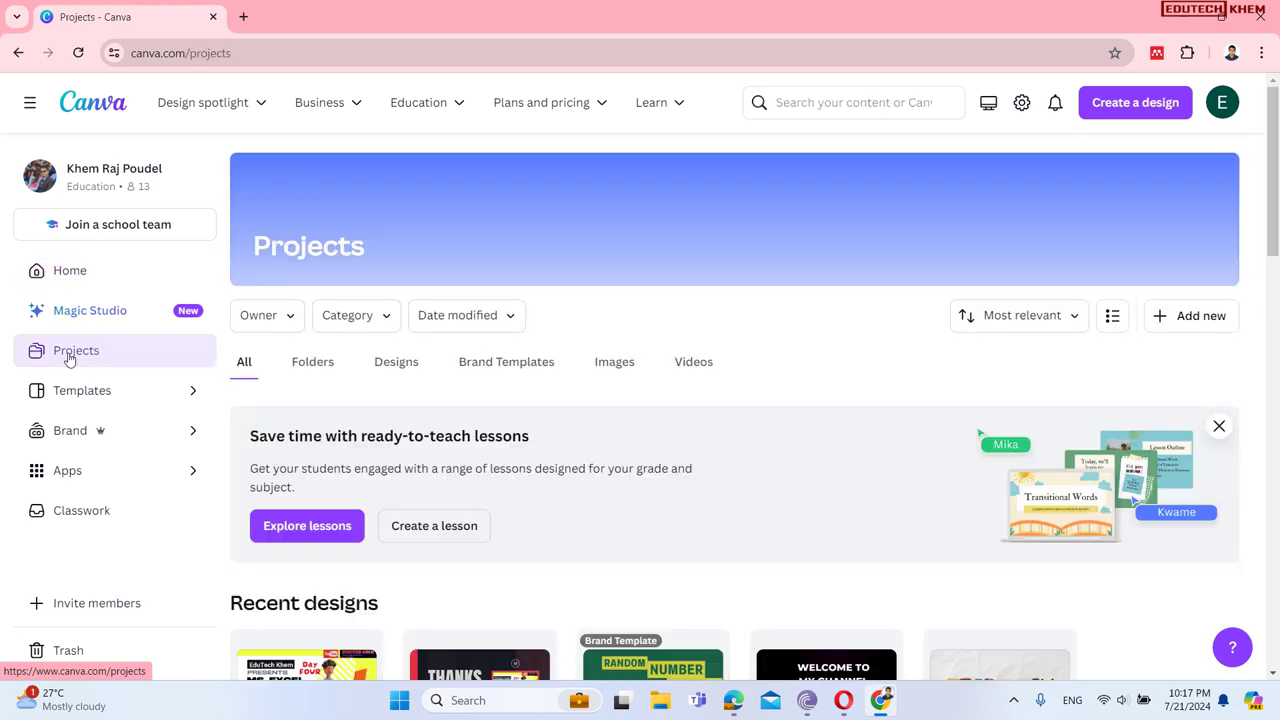
Step: Browse the Templates page's lesson collections, then return to the Canva Home page
{"action": "left_click", "coordinate": [85, 392]}
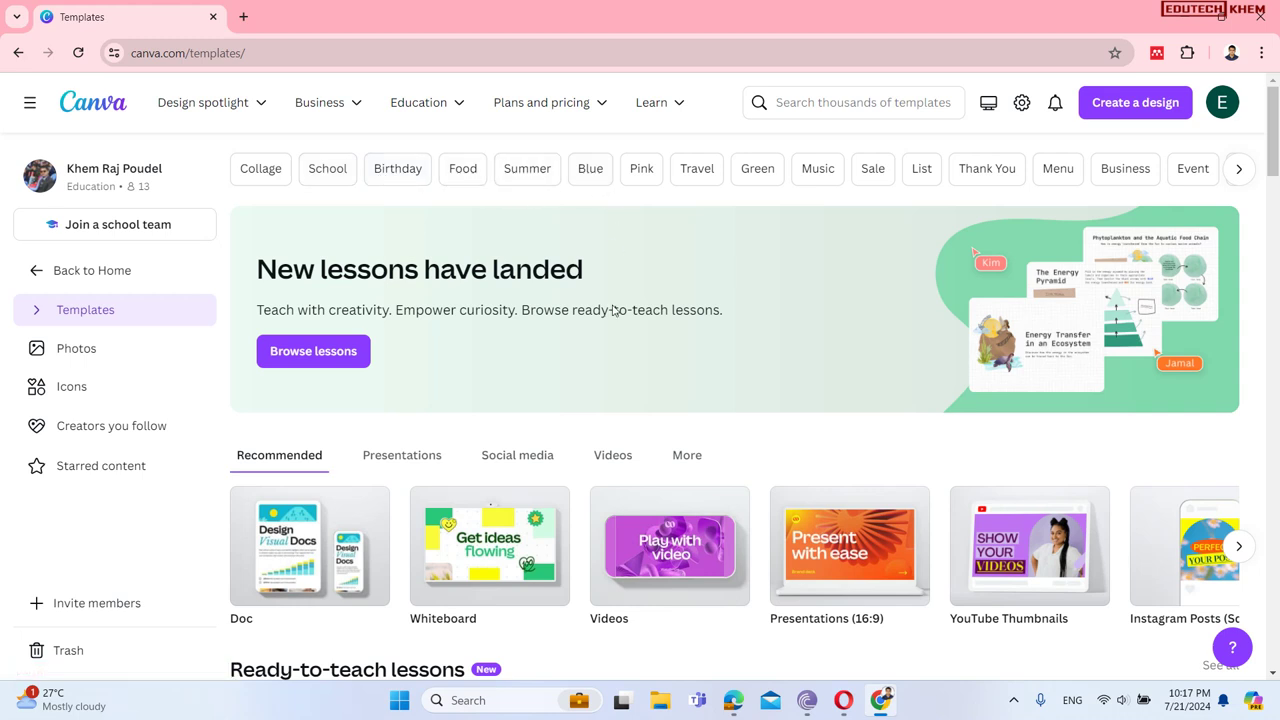
{"action": "scroll", "coordinate": [614, 290], "scroll_direction": "down", "scroll_amount": 4}
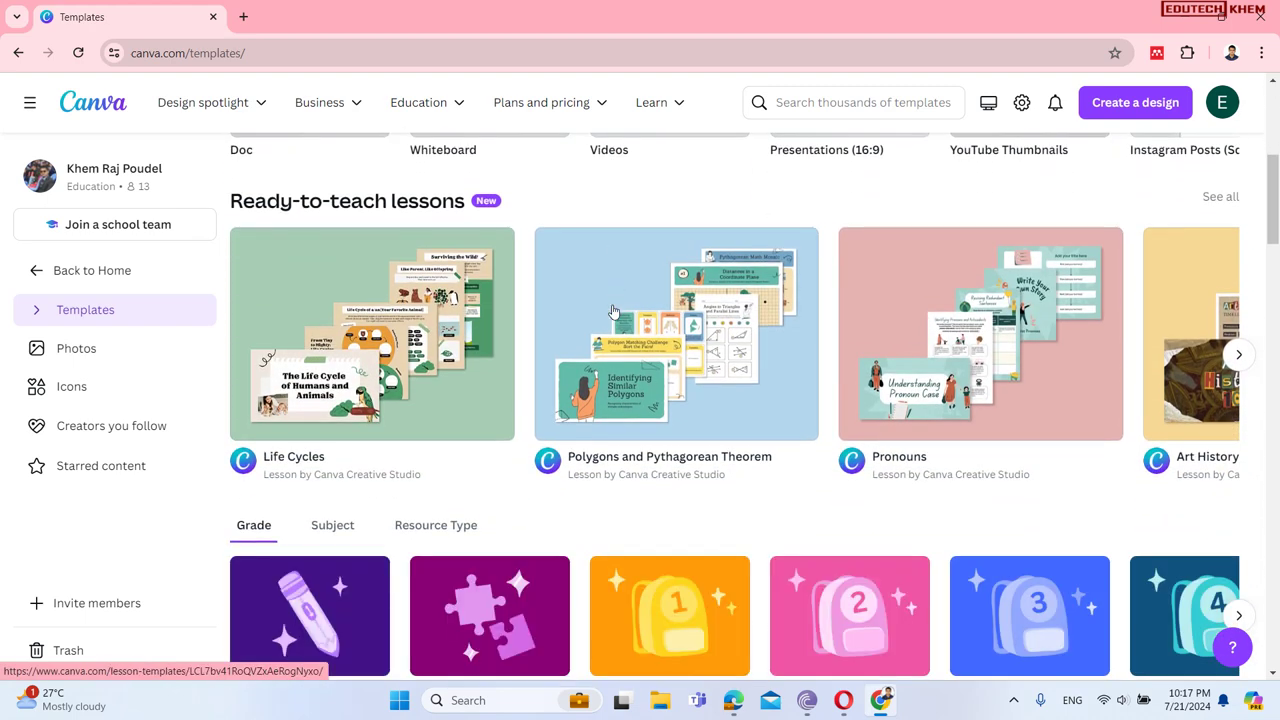
{"action": "scroll", "coordinate": [614, 313], "scroll_direction": "down", "scroll_amount": 3}
{"action": "scroll", "coordinate": [614, 311], "scroll_direction": "down", "scroll_amount": 2}
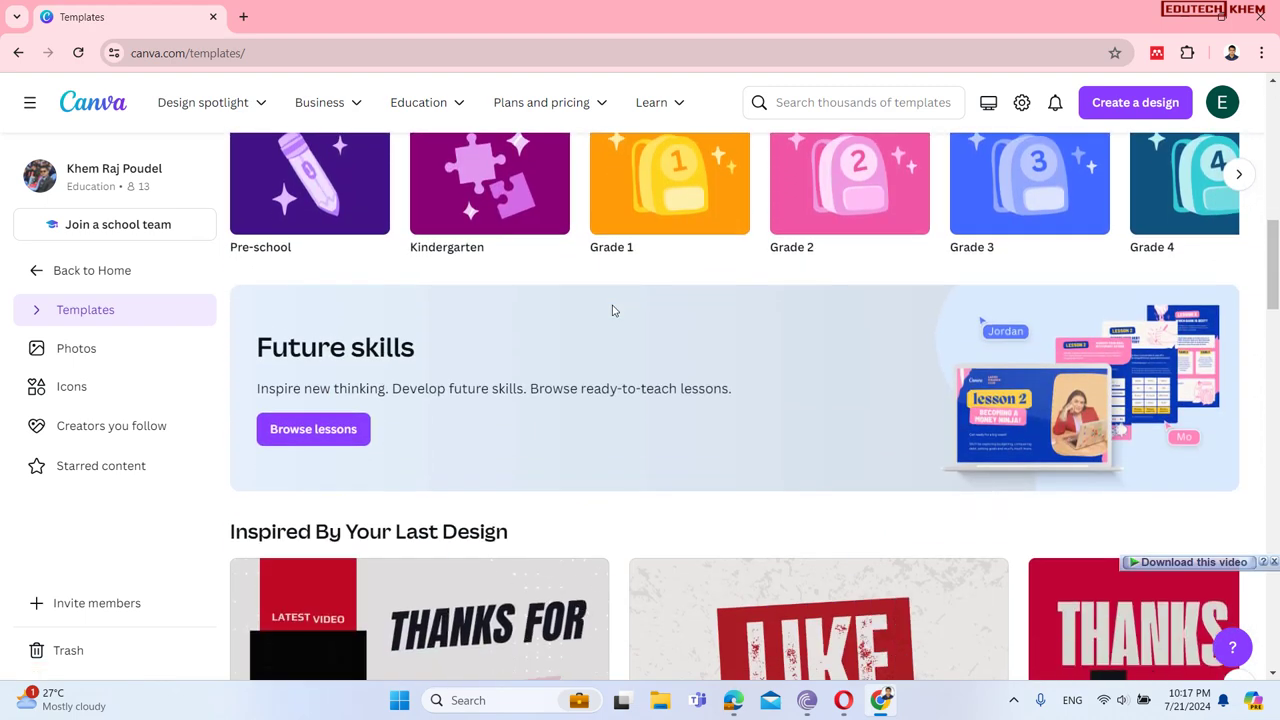
{"action": "scroll", "coordinate": [614, 310], "scroll_direction": "down", "scroll_amount": 2}
{"action": "scroll", "coordinate": [614, 310], "scroll_direction": "down", "scroll_amount": 3}
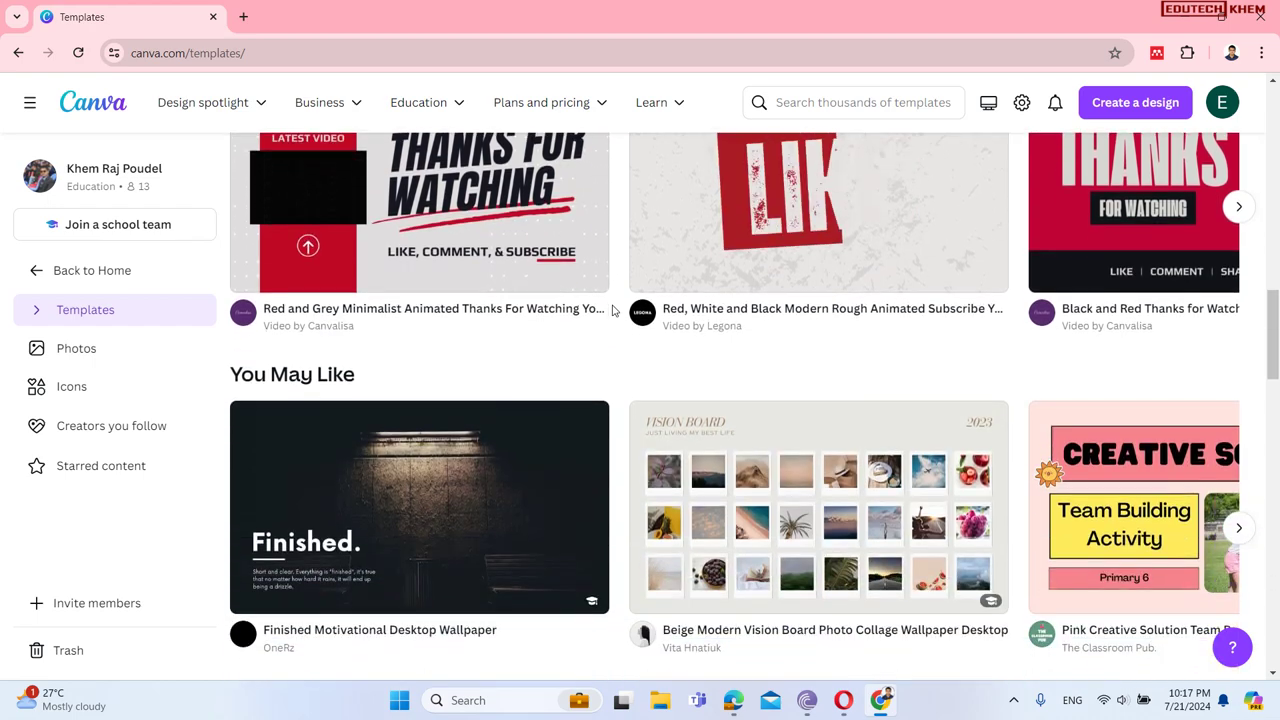
{"action": "scroll", "coordinate": [614, 310], "scroll_direction": "down", "scroll_amount": 1}
{"action": "scroll", "coordinate": [614, 310], "scroll_direction": "up", "scroll_amount": 4}
{"action": "scroll", "coordinate": [614, 311], "scroll_direction": "up", "scroll_amount": 5}
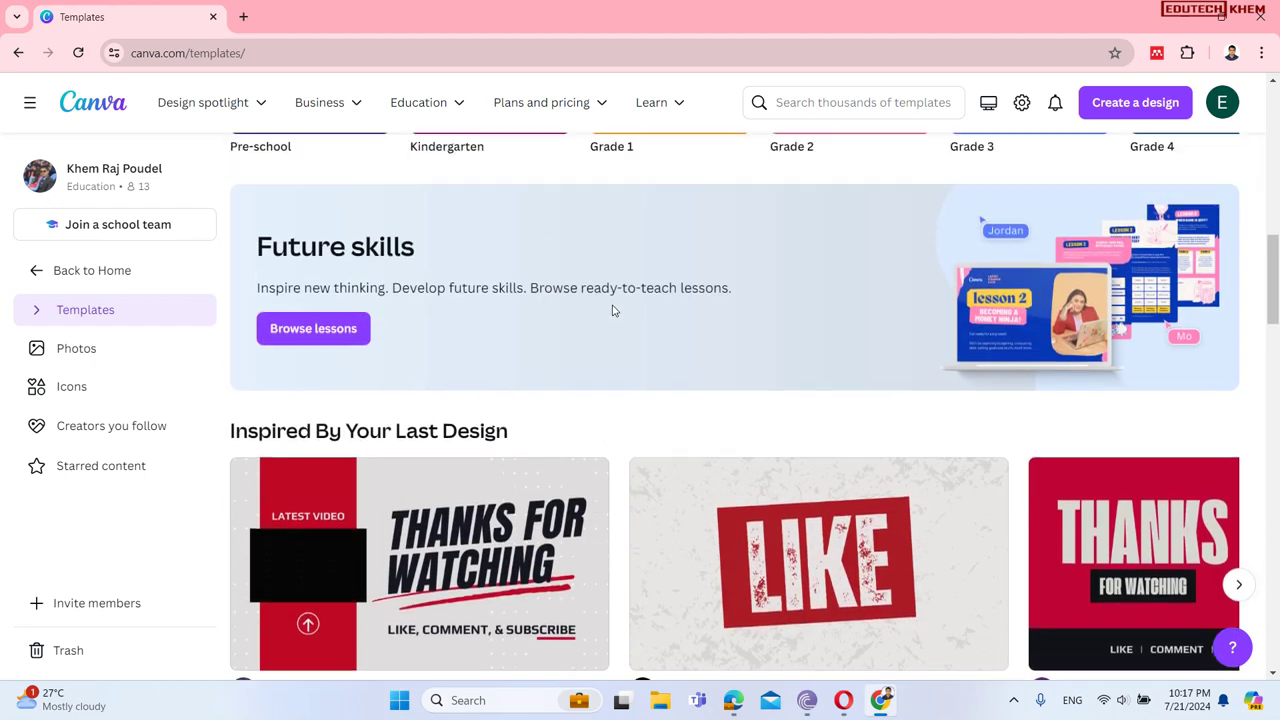
{"action": "scroll", "coordinate": [614, 310], "scroll_direction": "up", "scroll_amount": 5}
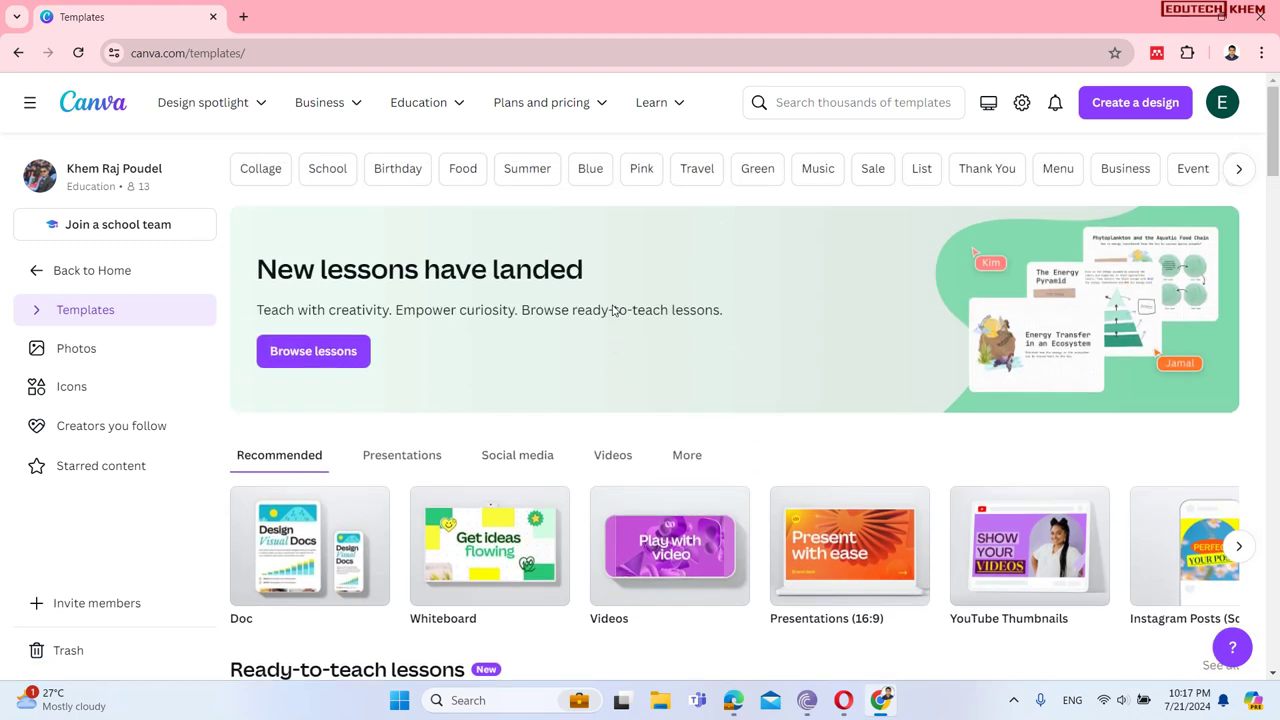
{"action": "left_click", "coordinate": [92, 110]}
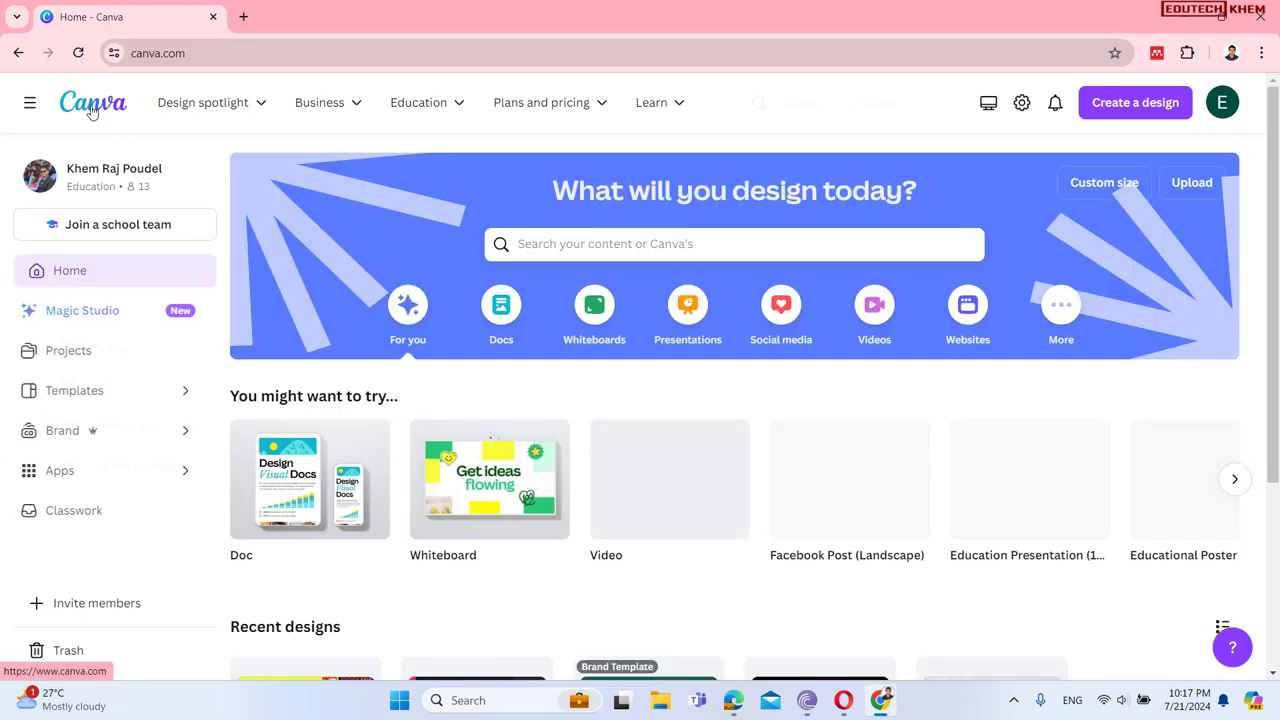
Step: Search Brand Kits for 'bir', clear the search, and view Brand Templates with the Random template
{"action": "left_click", "coordinate": [72, 434]}
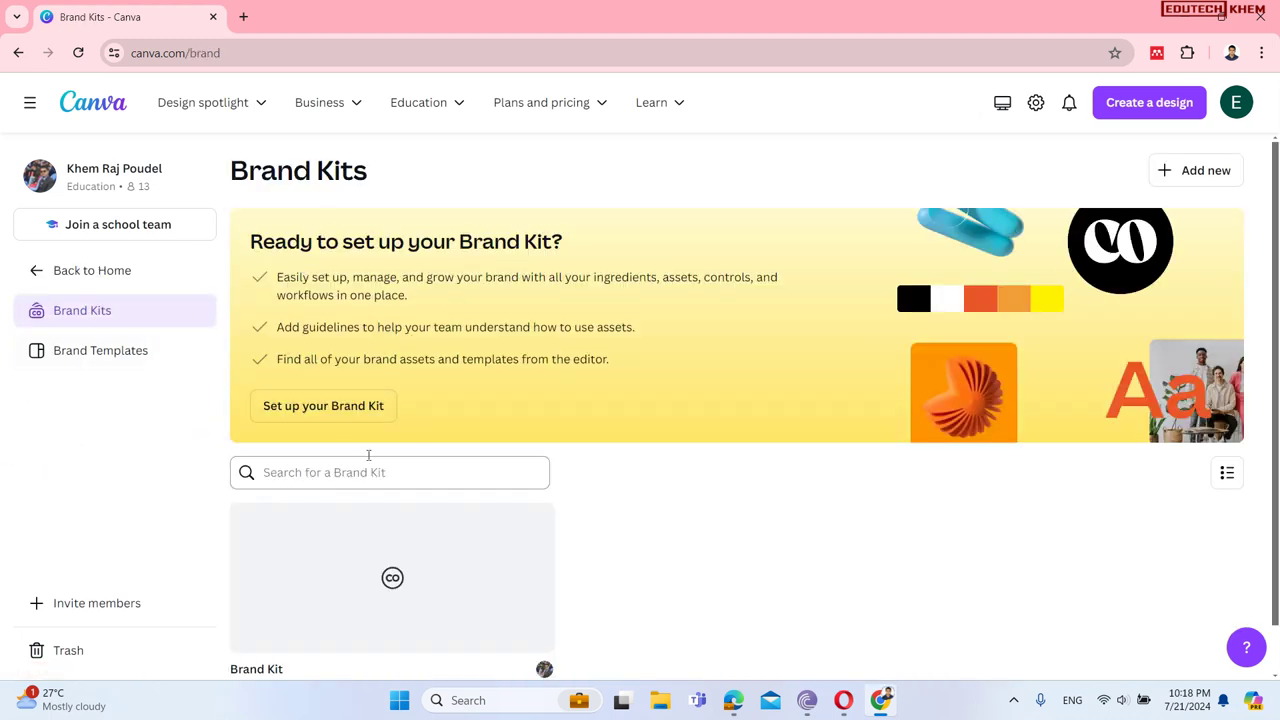
{"action": "scroll", "coordinate": [637, 325], "scroll_direction": "down", "scroll_amount": 1}
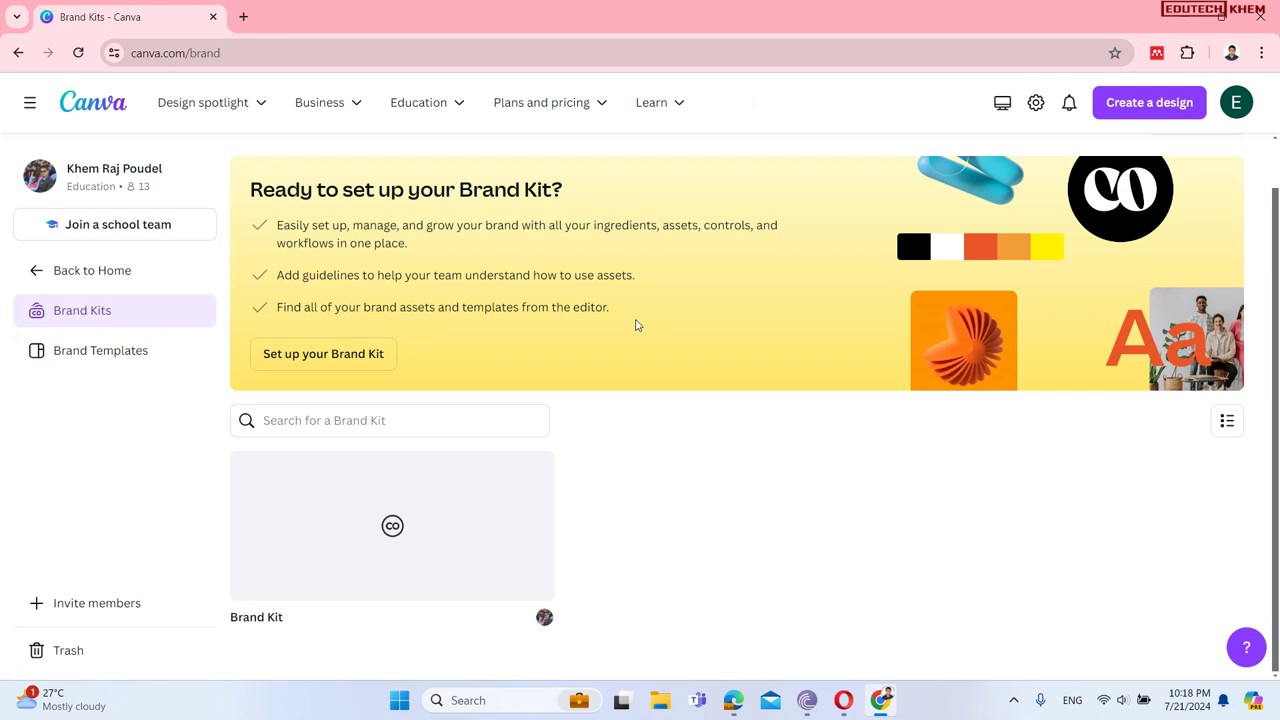
{"action": "left_click", "coordinate": [341, 420]}
{"action": "type", "text": "birthday"}
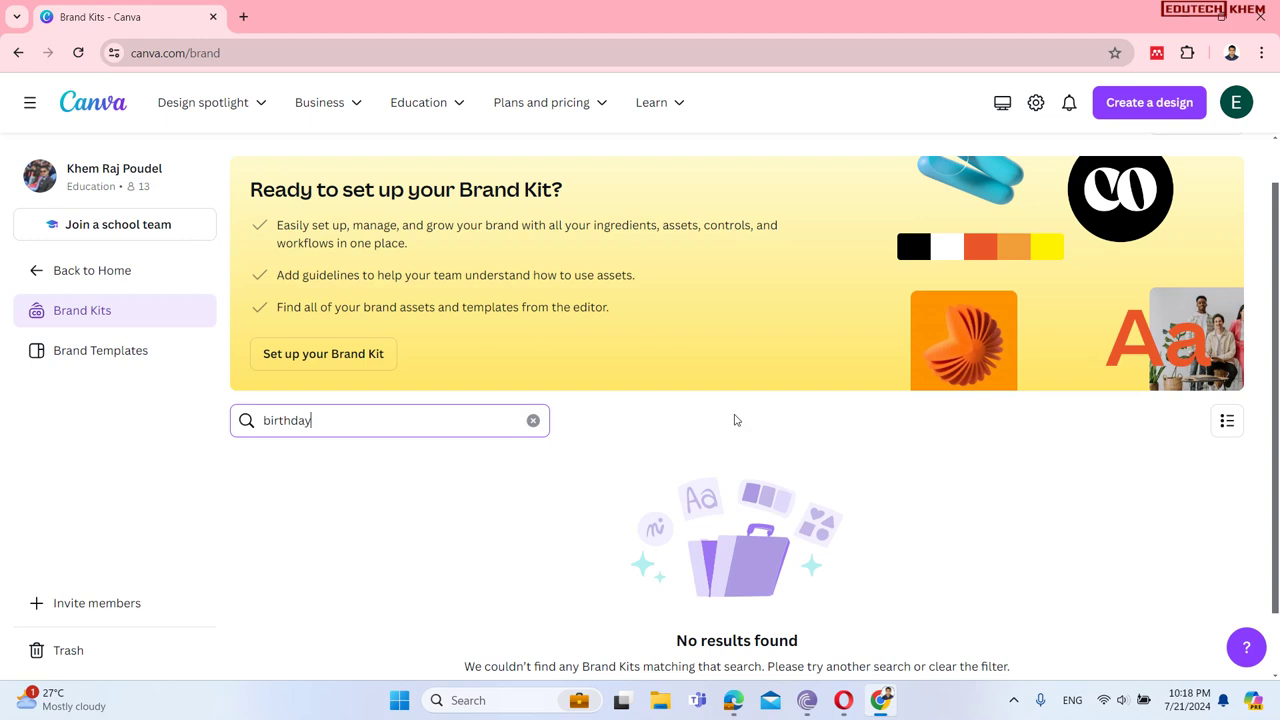
{"action": "scroll", "coordinate": [735, 420], "scroll_direction": "down", "scroll_amount": 1}
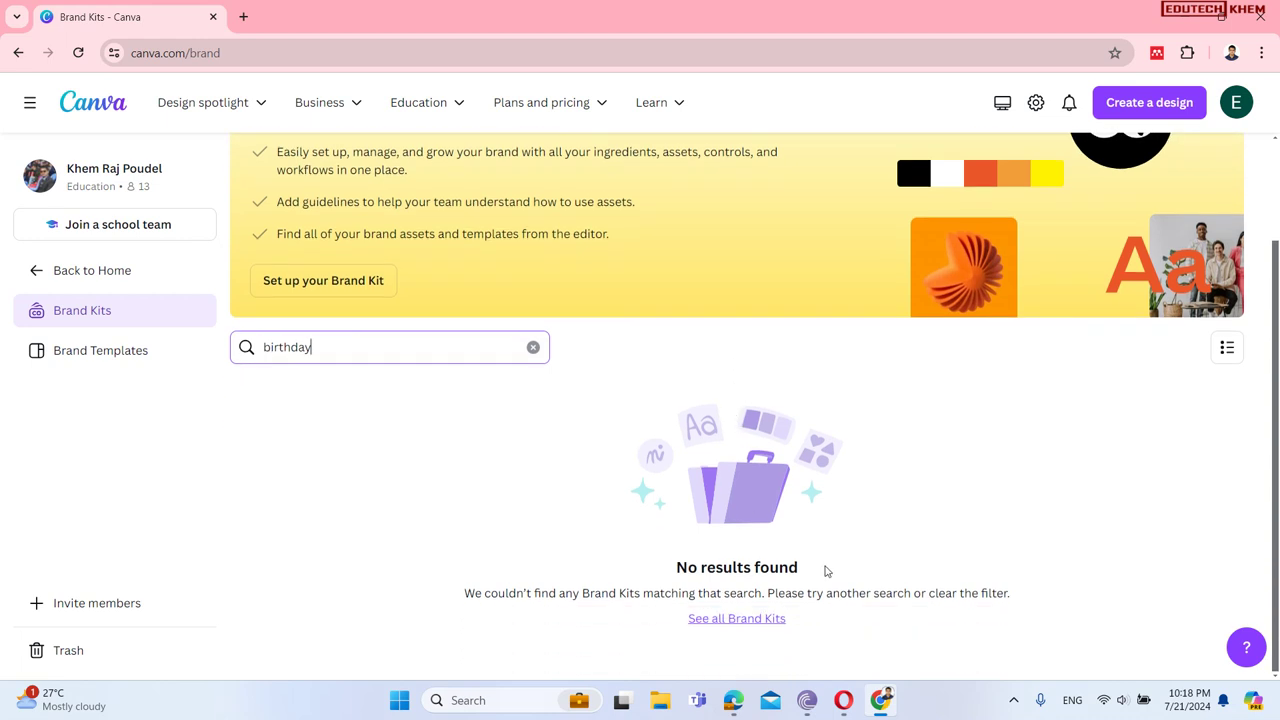
{"action": "left_click", "coordinate": [731, 619]}
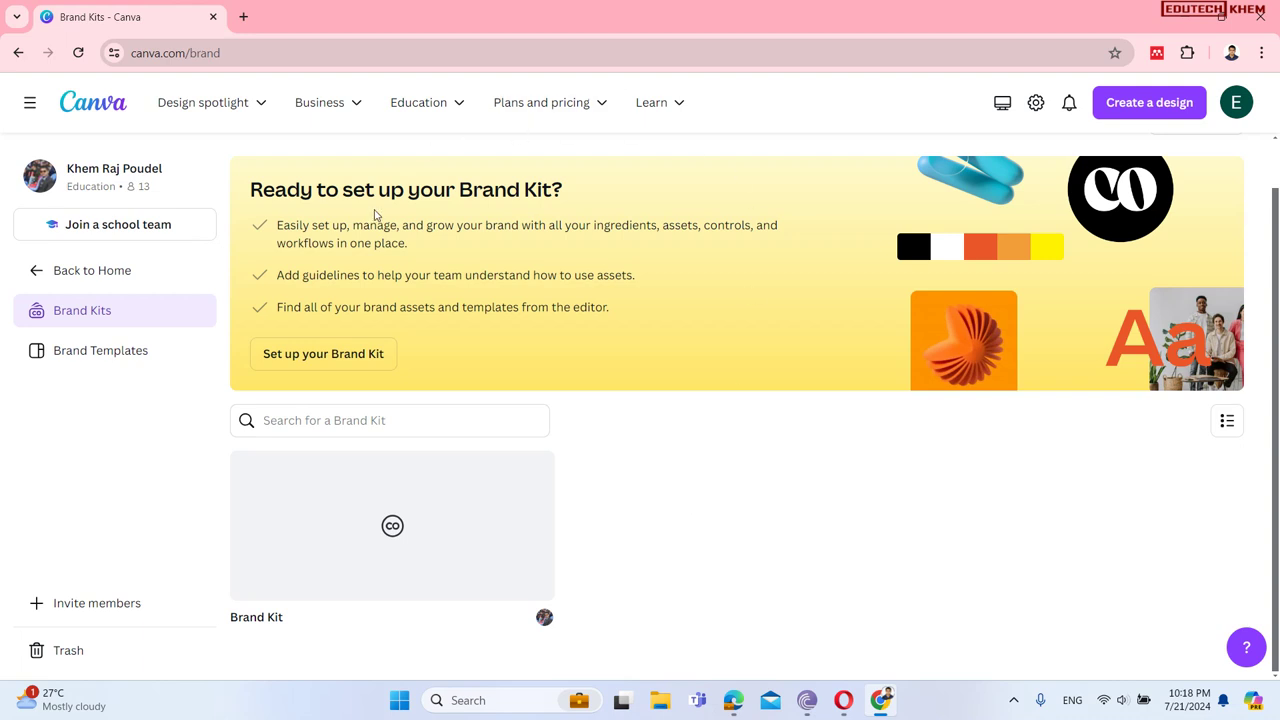
{"action": "left_click", "coordinate": [108, 350]}
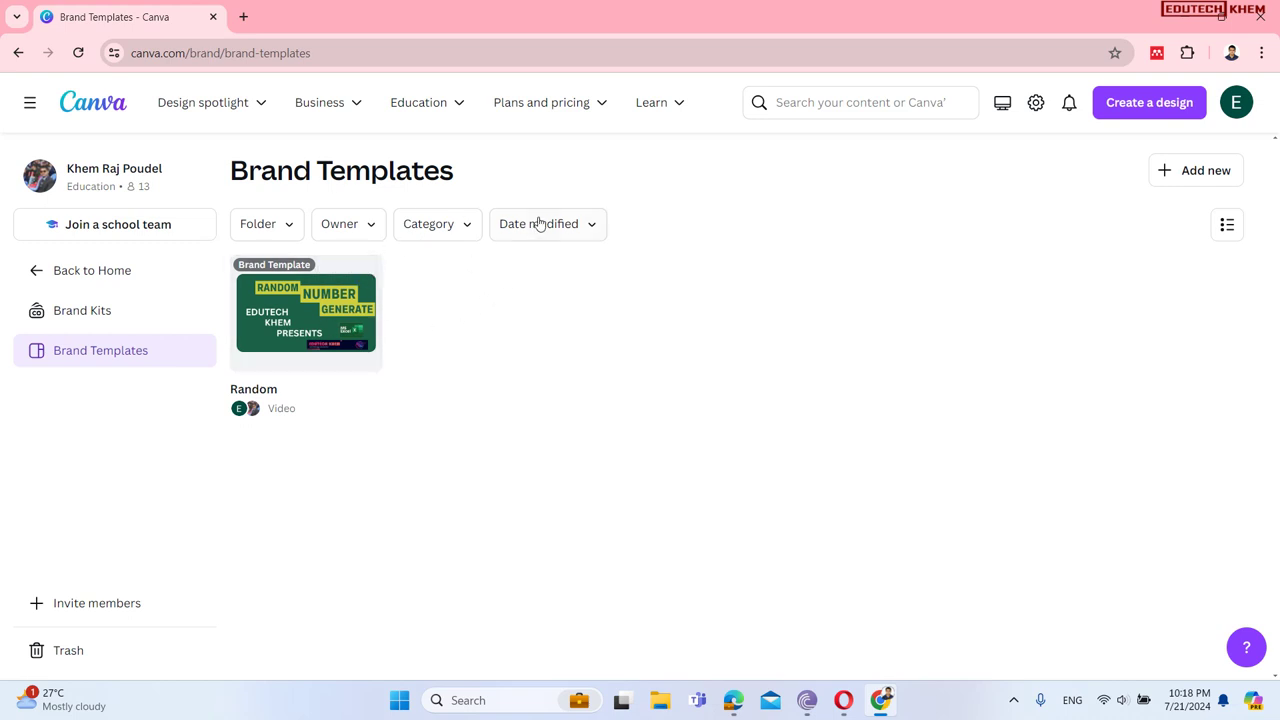
Step: Search your projects for 'birthday', find no matches, and return Home
{"action": "left_click", "coordinate": [838, 103]}
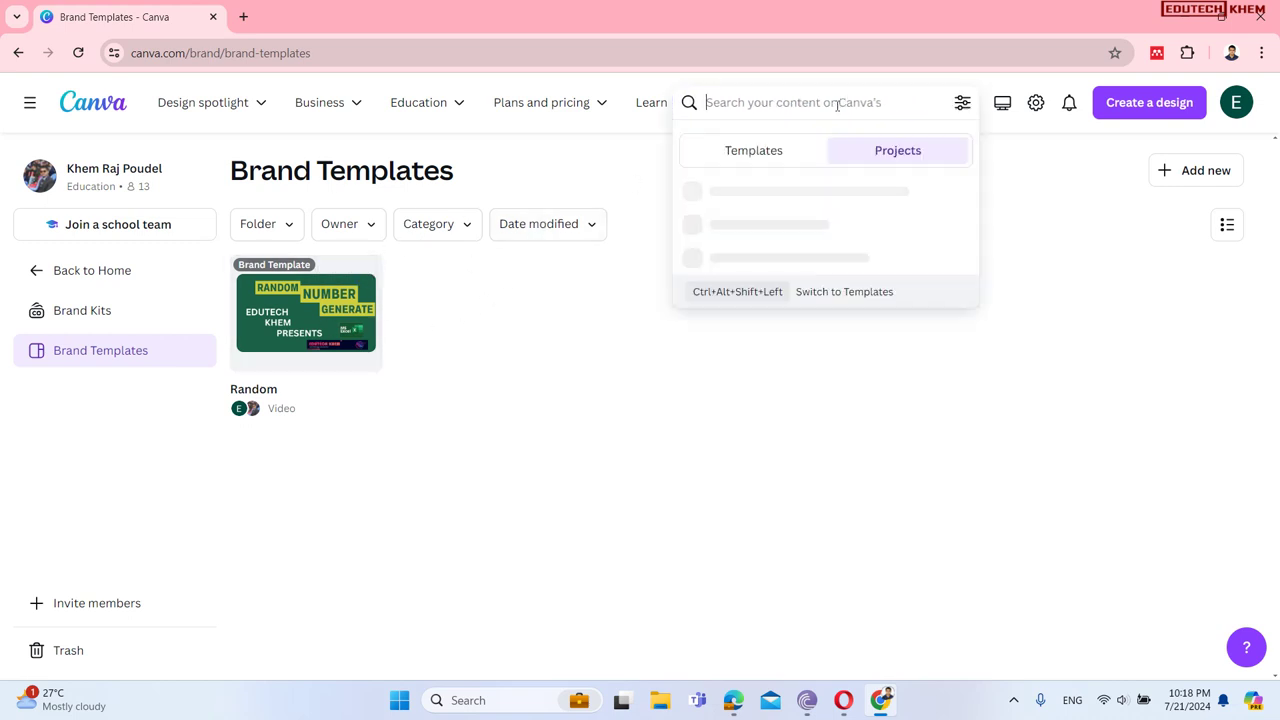
{"action": "type", "text": "birthday"}
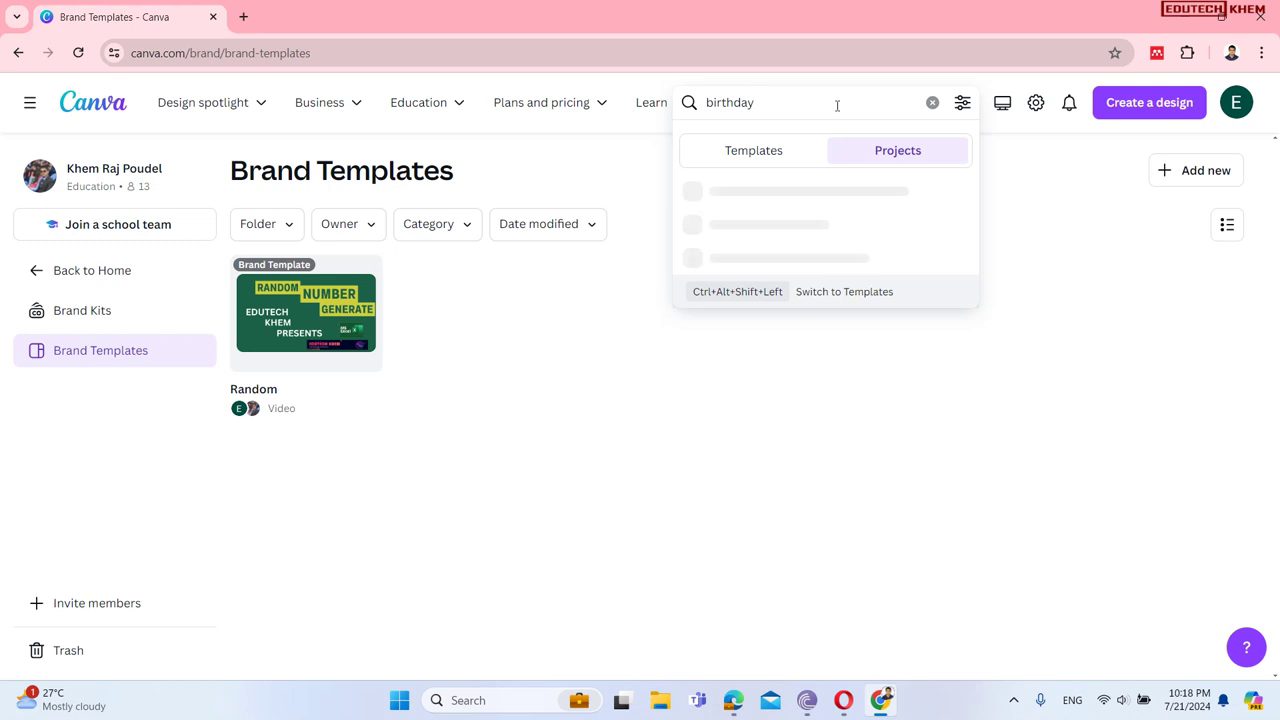
{"action": "key", "text": "Return"}
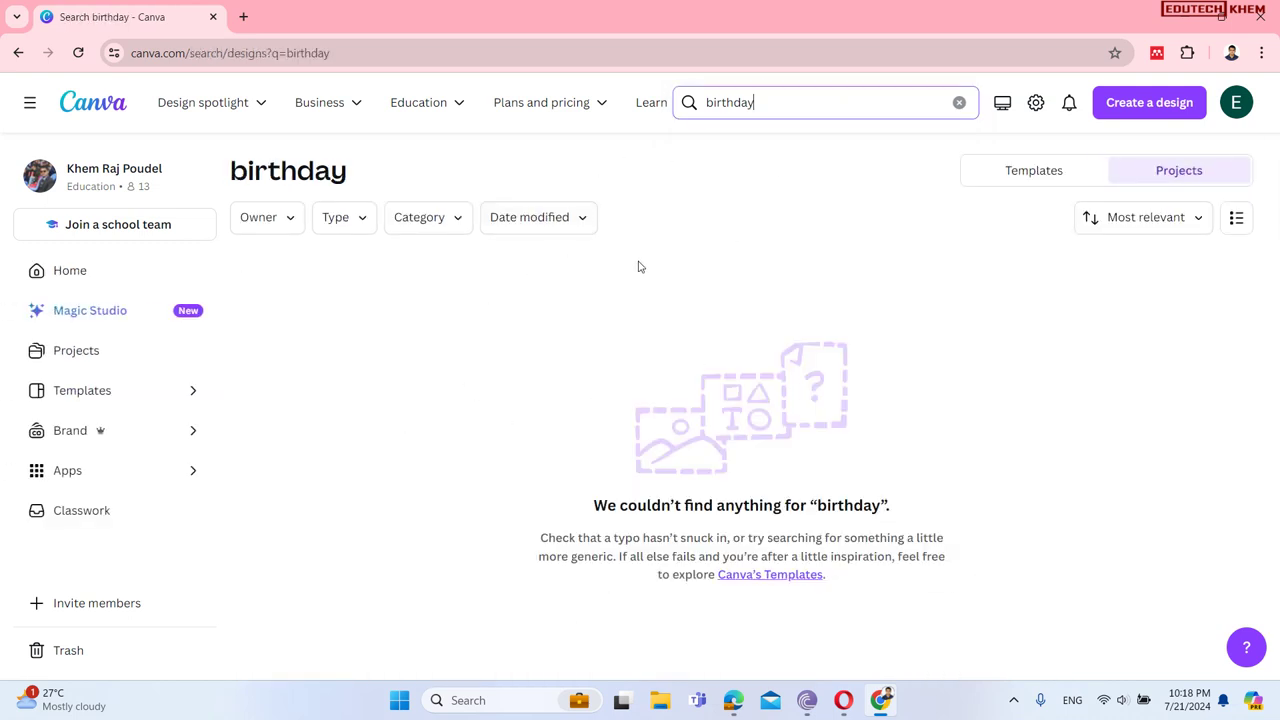
{"action": "left_click", "coordinate": [108, 118]}
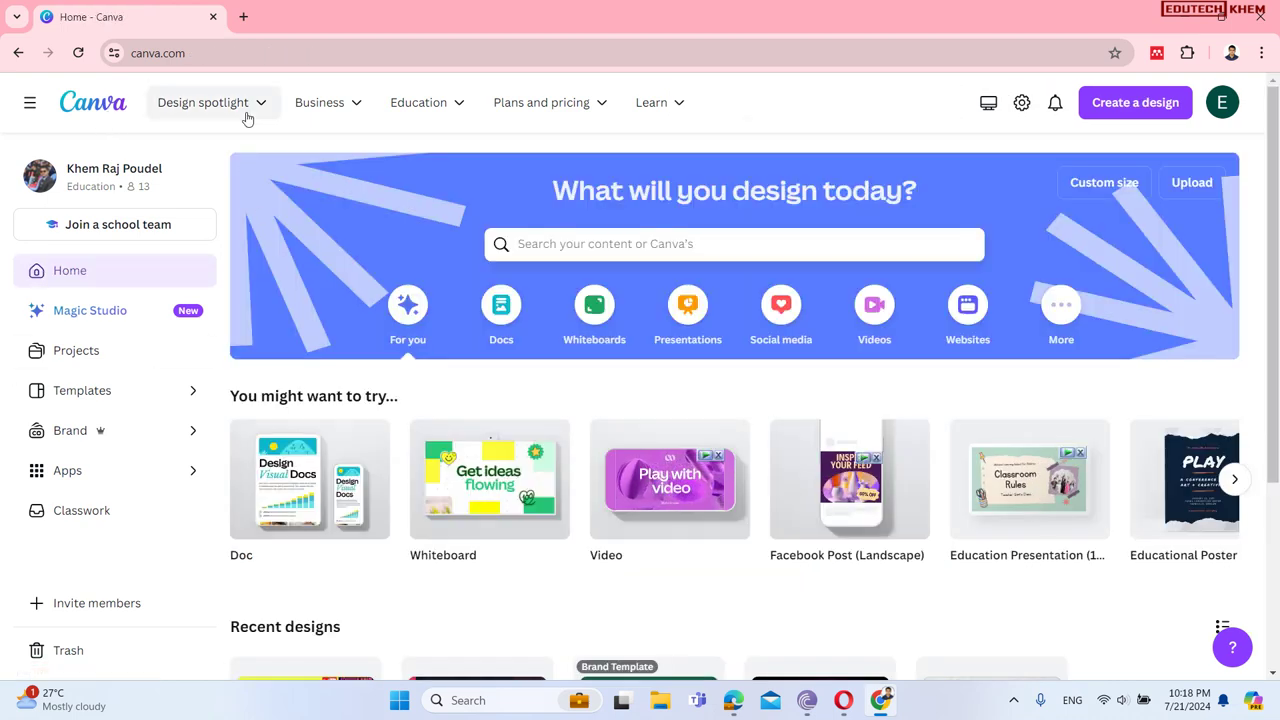
{"action": "mouse_move", "coordinate": [248, 118]}
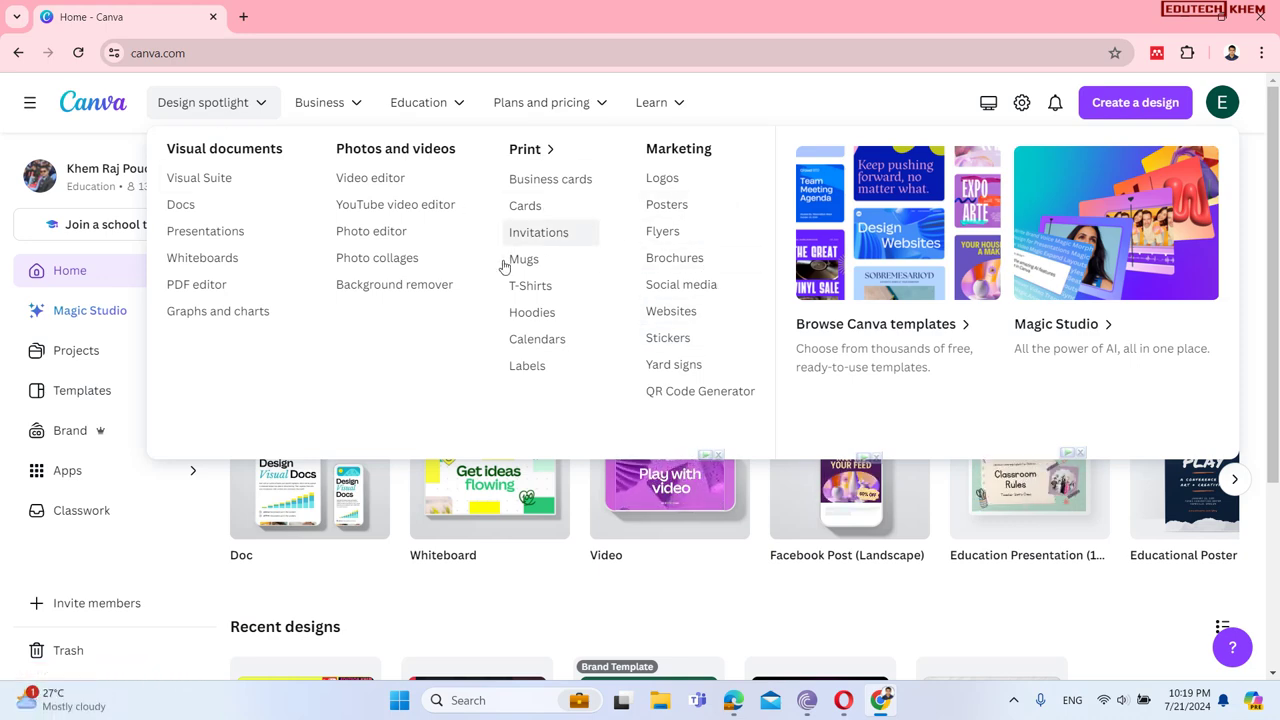
{"action": "mouse_move", "coordinate": [333, 120]}
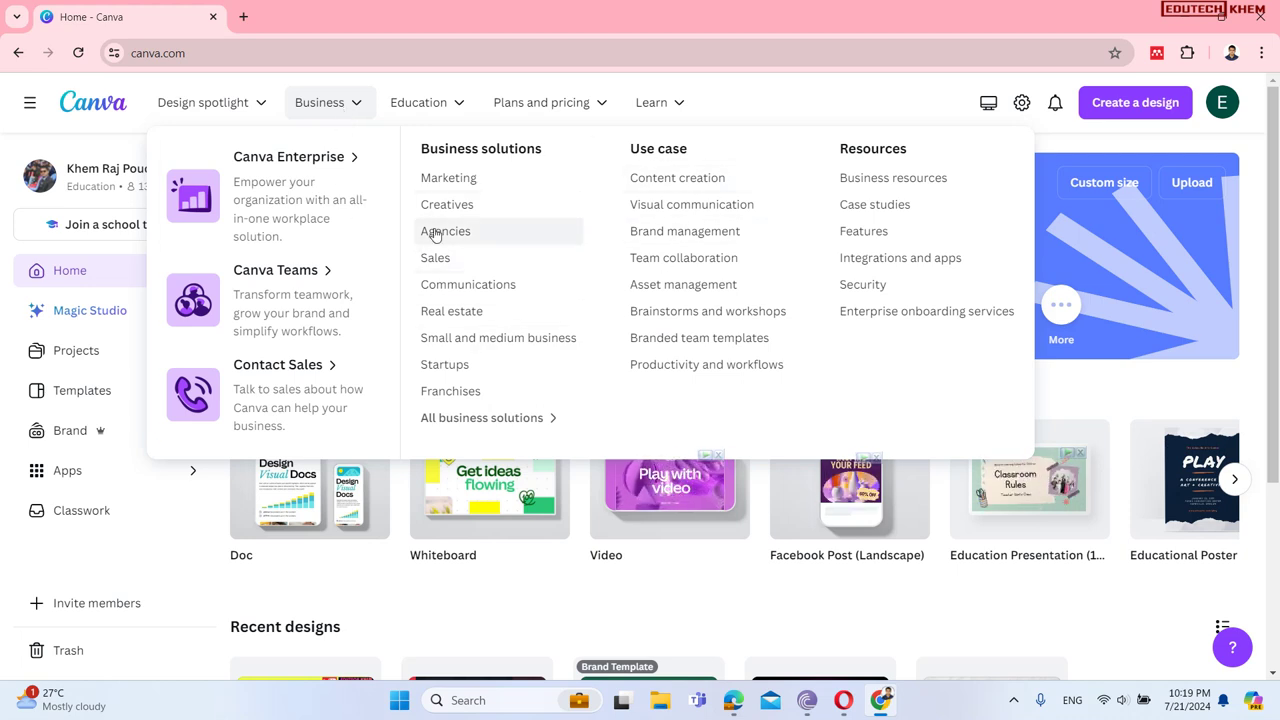
{"action": "mouse_move", "coordinate": [443, 107]}
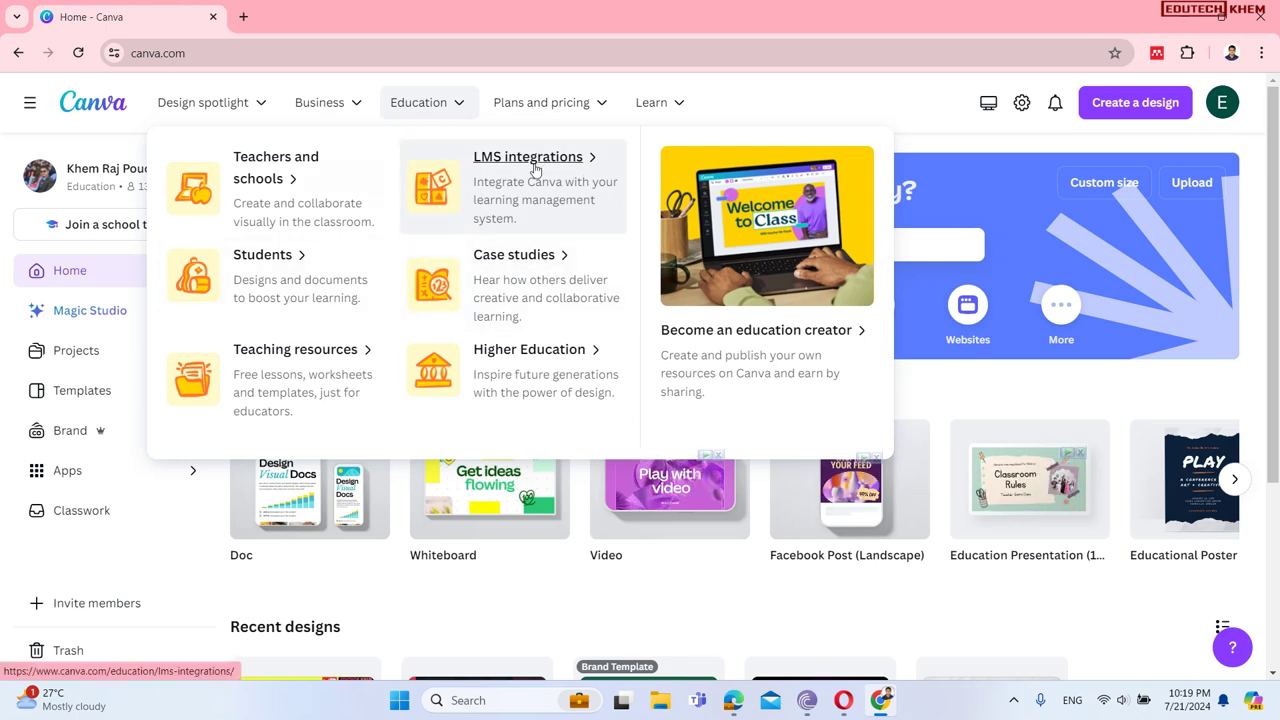
{"action": "mouse_move", "coordinate": [588, 106]}
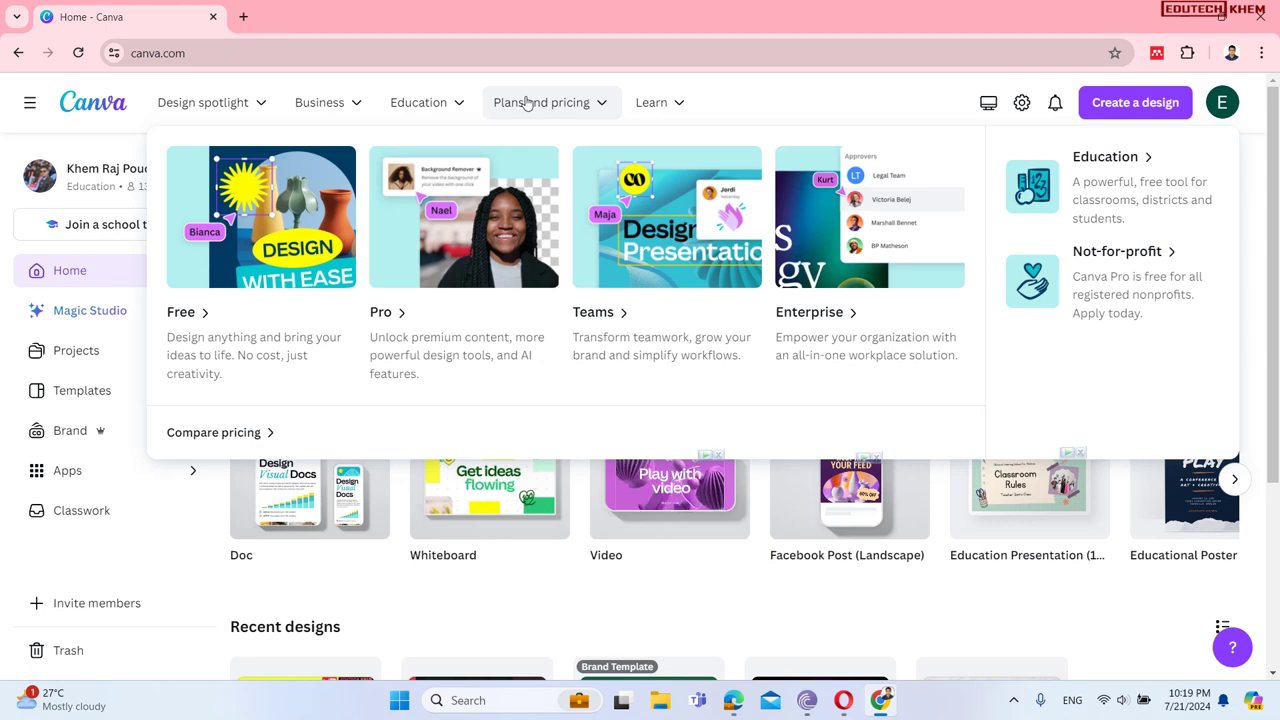
{"action": "mouse_move", "coordinate": [651, 103]}
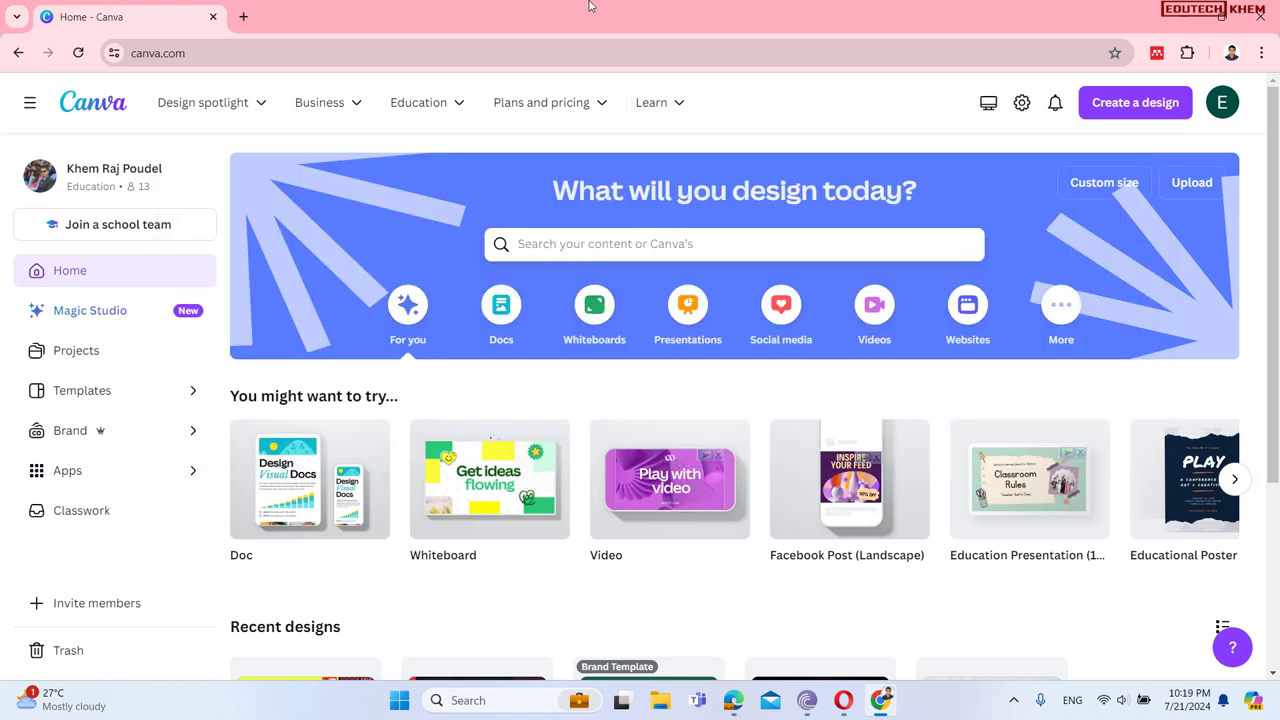
{"action": "mouse_move", "coordinate": [590, 6]}
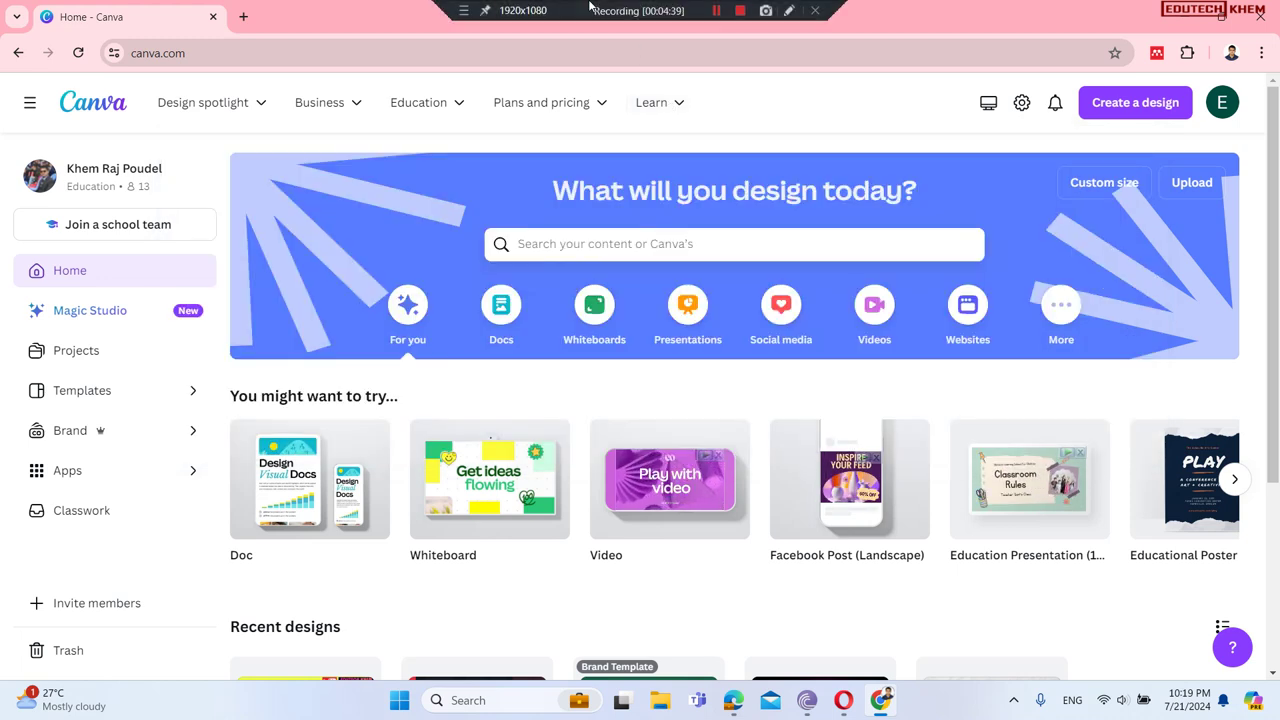
Step: Search for 'birthday' from the Home page search box
{"action": "left_click", "coordinate": [581, 251]}
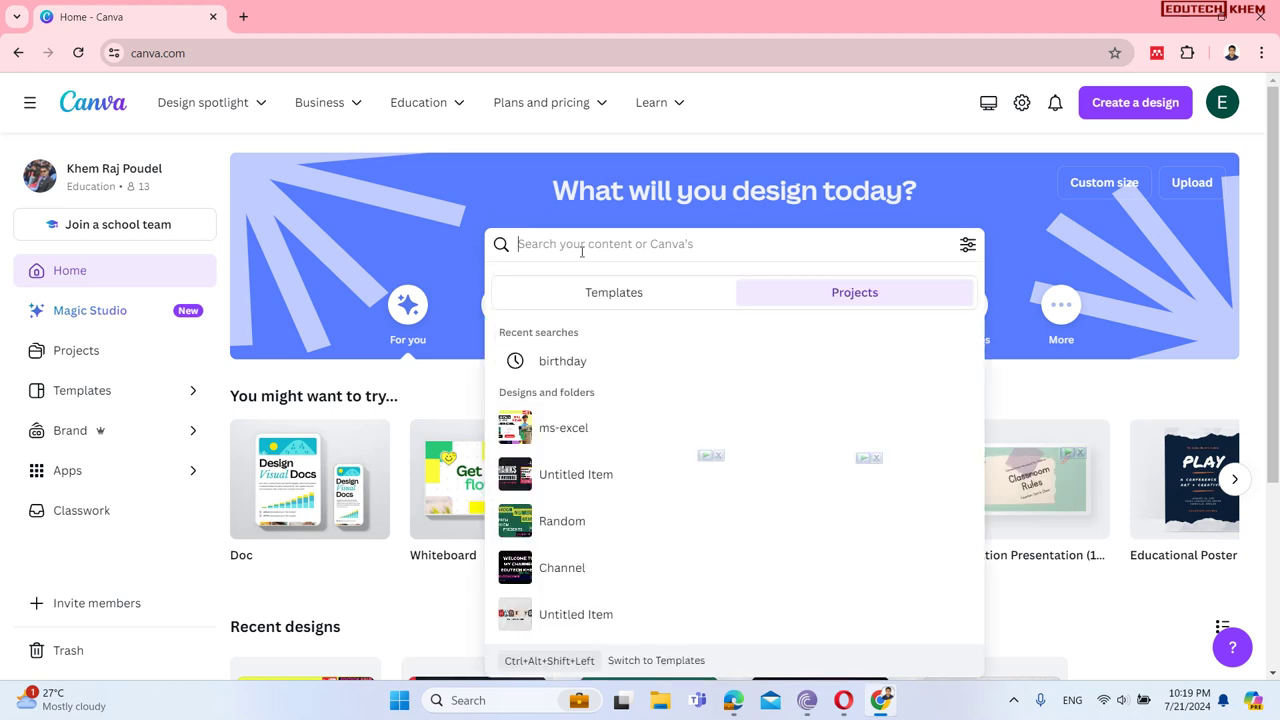
{"action": "type", "text": "birthday"}
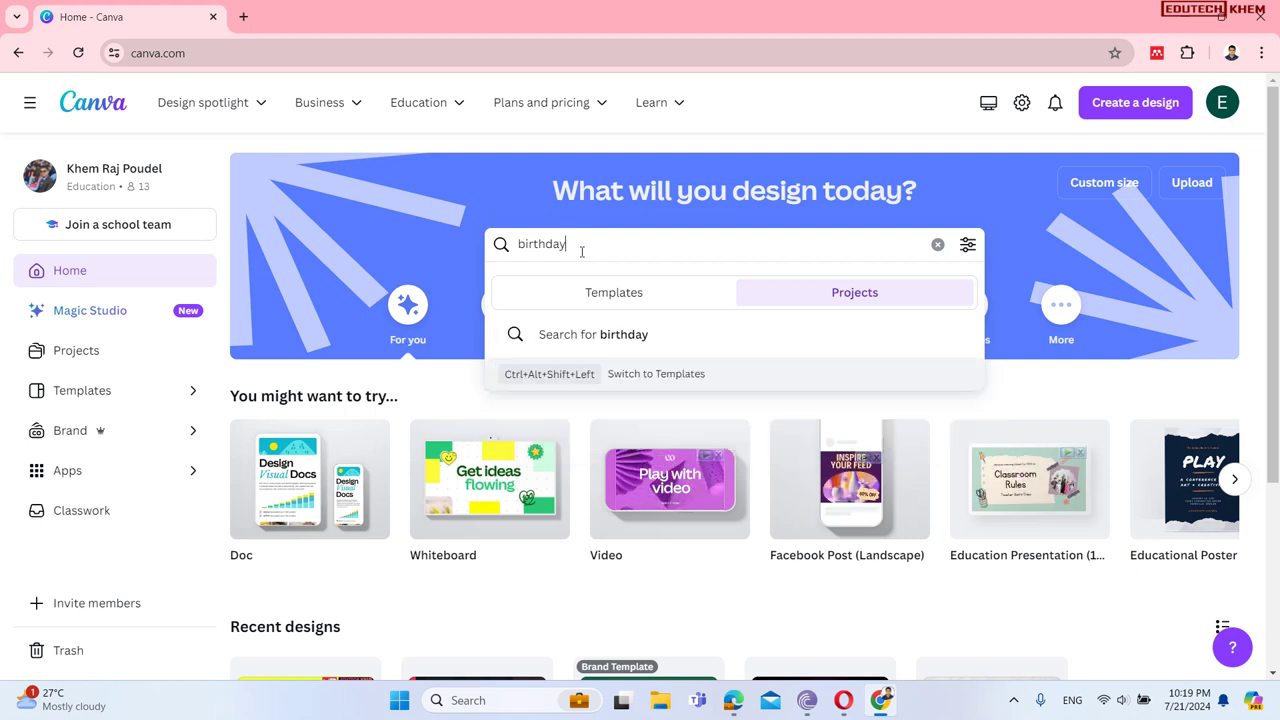
{"action": "key", "text": "Return"}
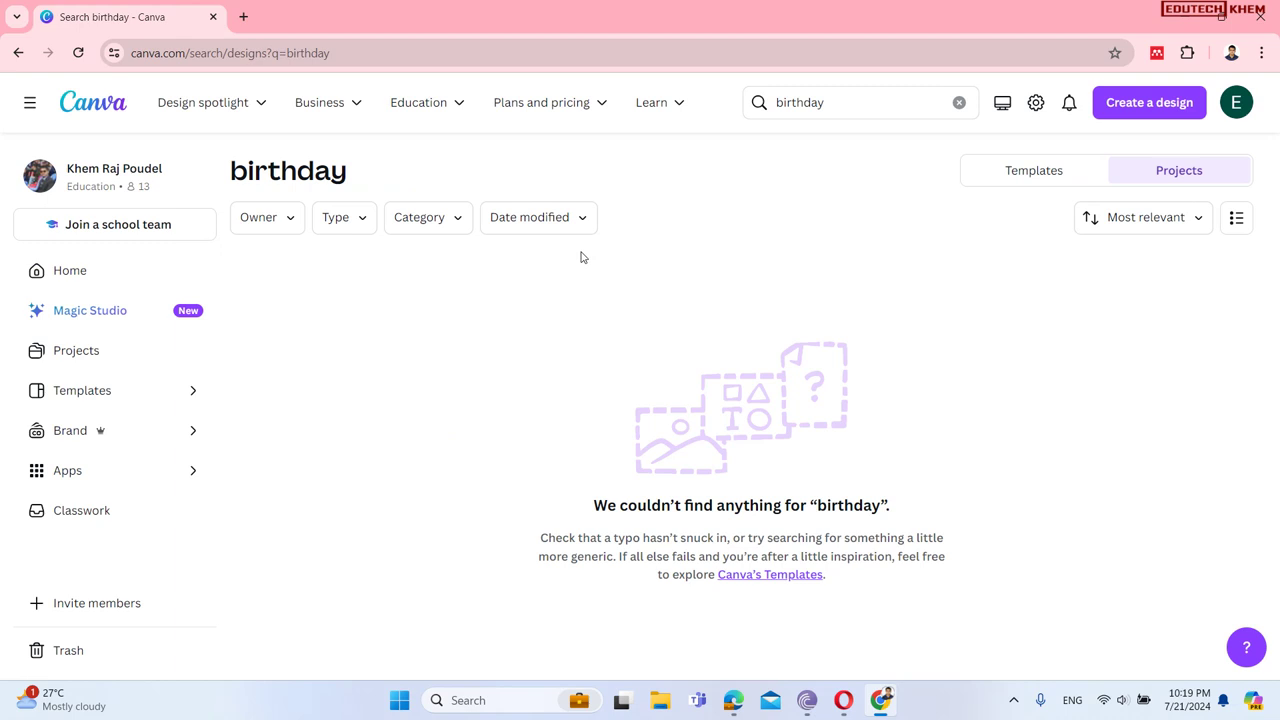
Step: Open Canva's birthday templates gallery and scroll down to Green Modern Happy Birthday
{"action": "left_click", "coordinate": [748, 578]}
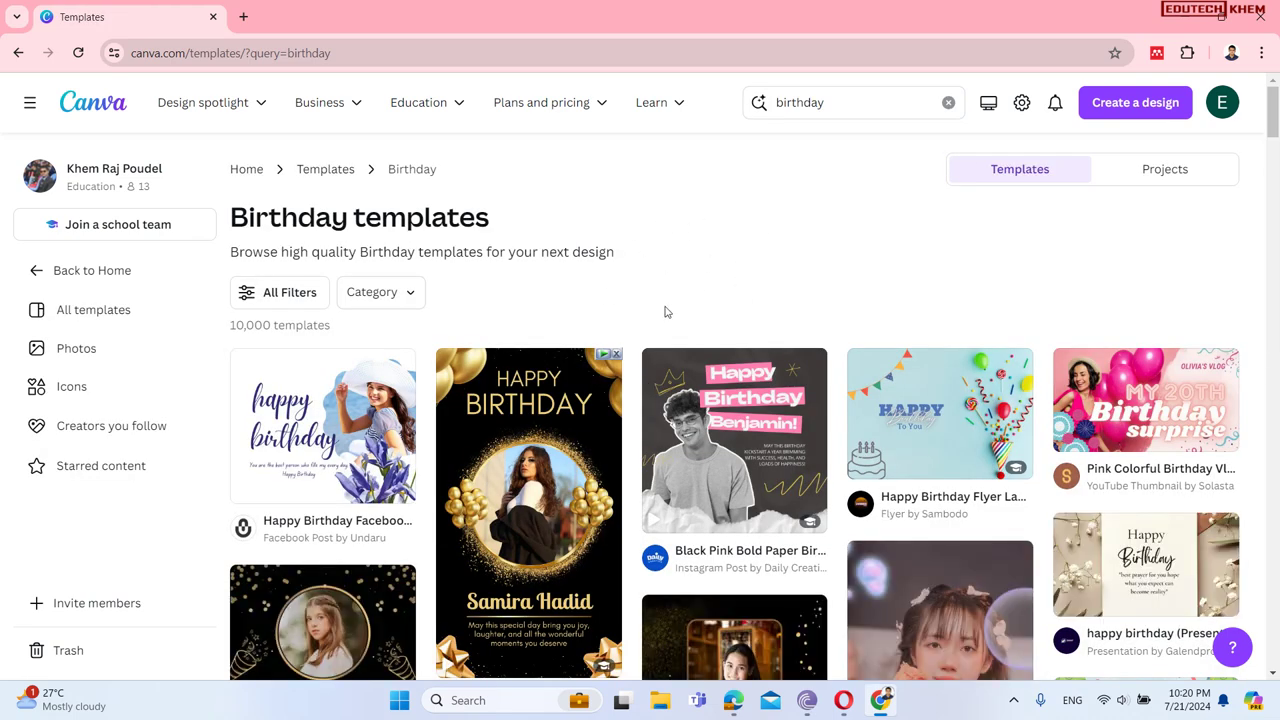
{"action": "left_click", "coordinate": [18, 52]}
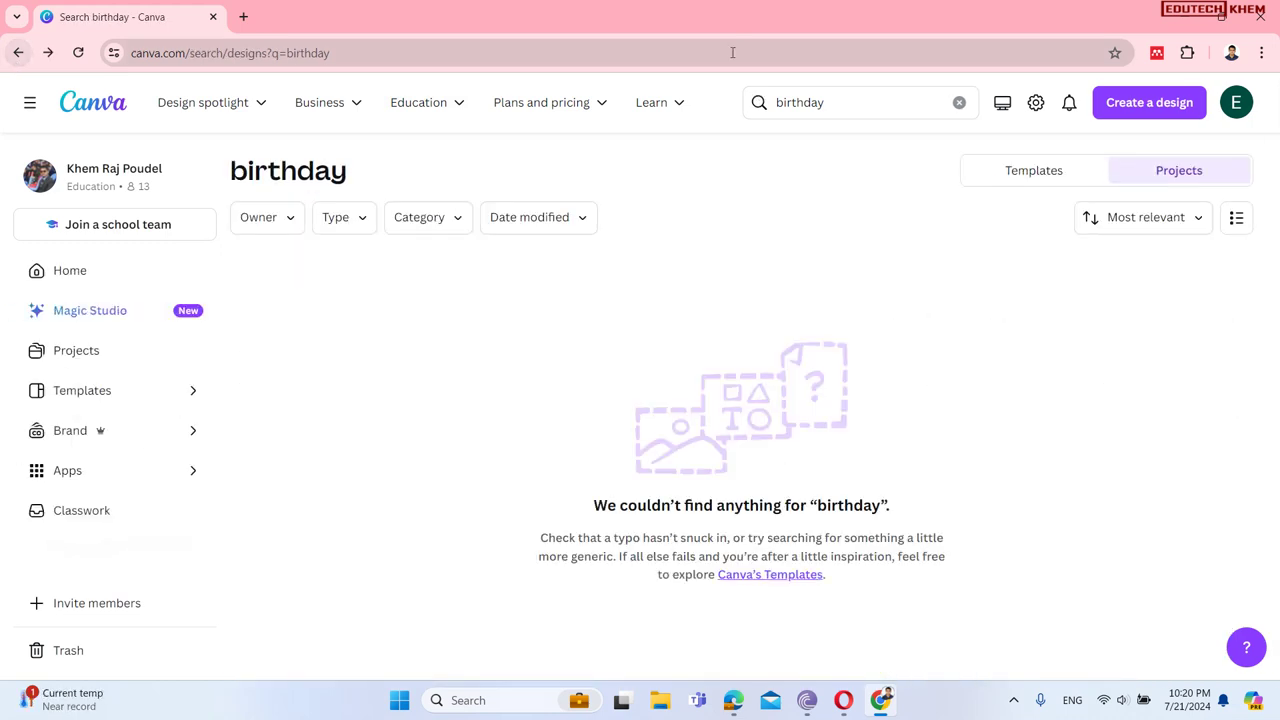
{"action": "left_click", "coordinate": [769, 576]}
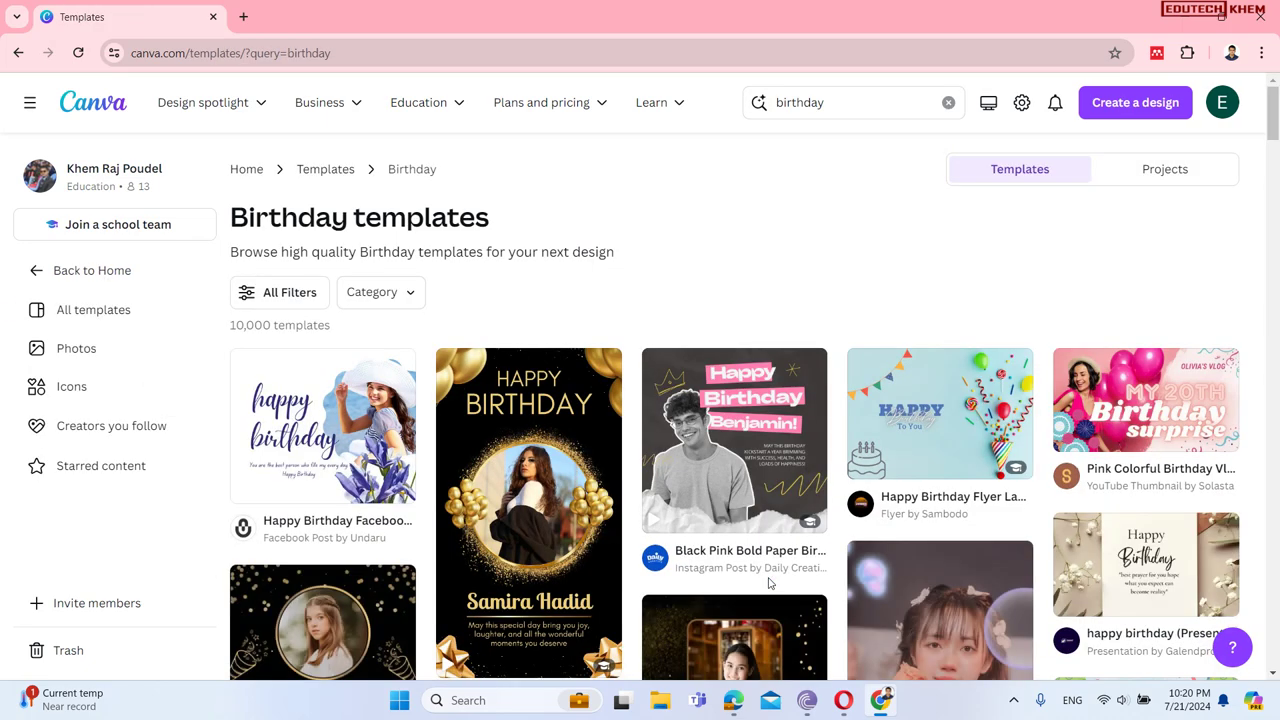
{"action": "scroll", "coordinate": [535, 452], "scroll_direction": "down", "scroll_amount": 2}
{"action": "scroll", "coordinate": [535, 452], "scroll_direction": "down", "scroll_amount": 1}
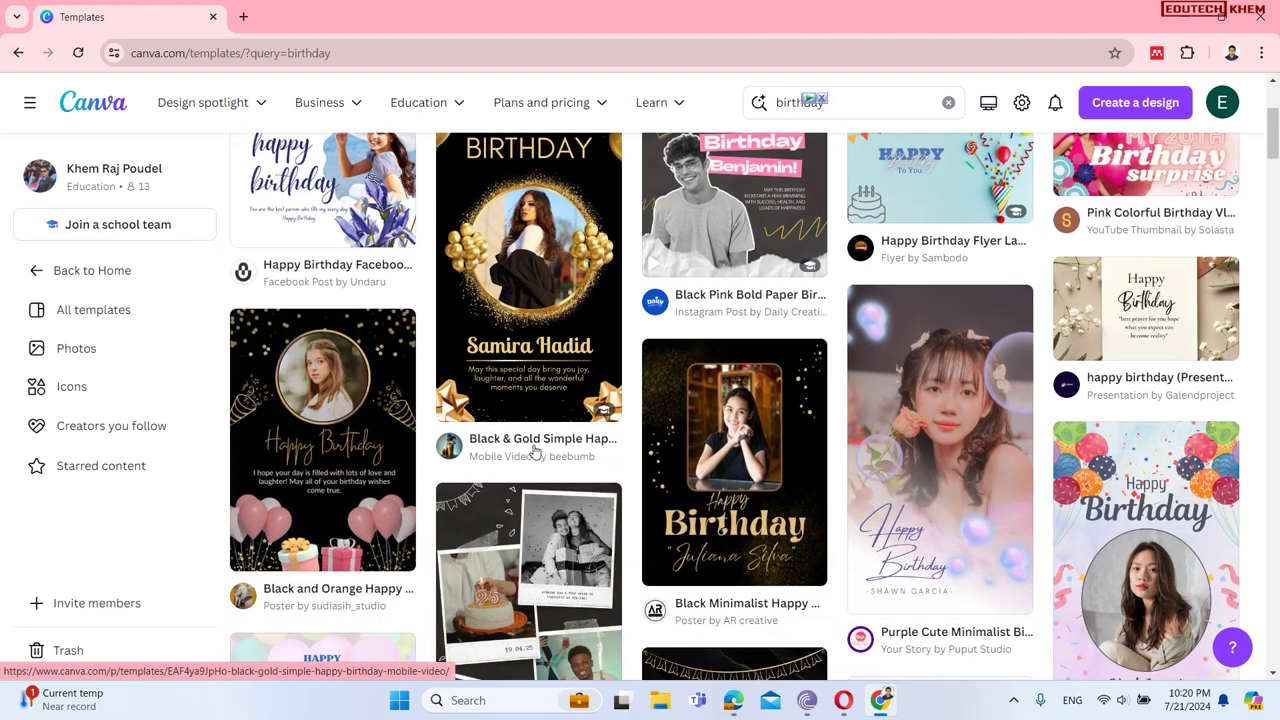
{"action": "scroll", "coordinate": [535, 452], "scroll_direction": "down", "scroll_amount": 7}
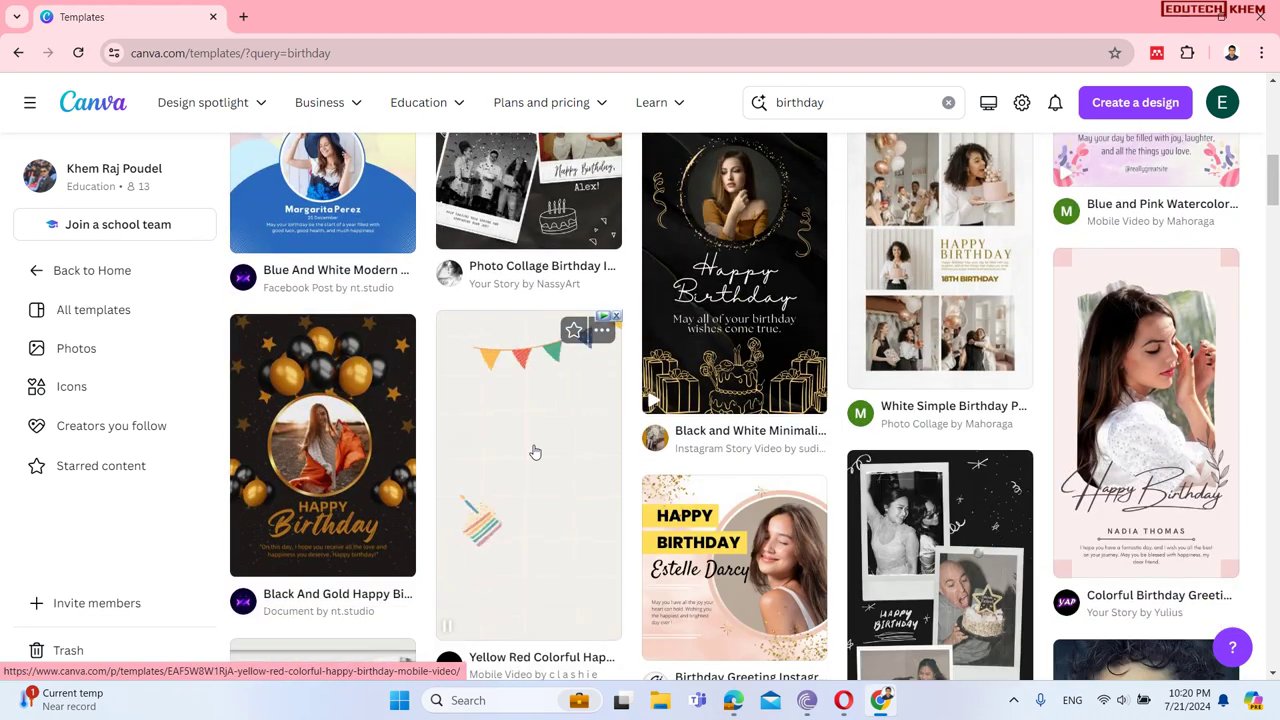
{"action": "scroll", "coordinate": [535, 452], "scroll_direction": "down", "scroll_amount": 2}
{"action": "scroll", "coordinate": [535, 452], "scroll_direction": "down", "scroll_amount": 3}
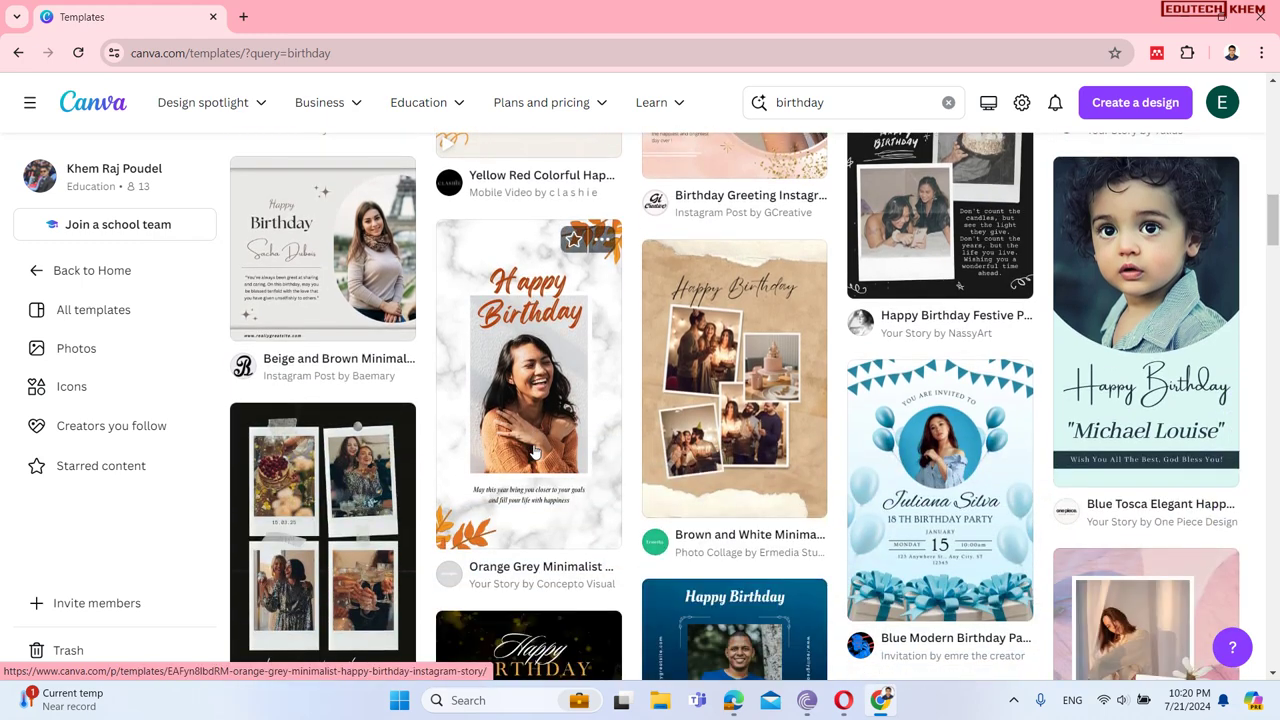
{"action": "scroll", "coordinate": [535, 452], "scroll_direction": "down", "scroll_amount": 6}
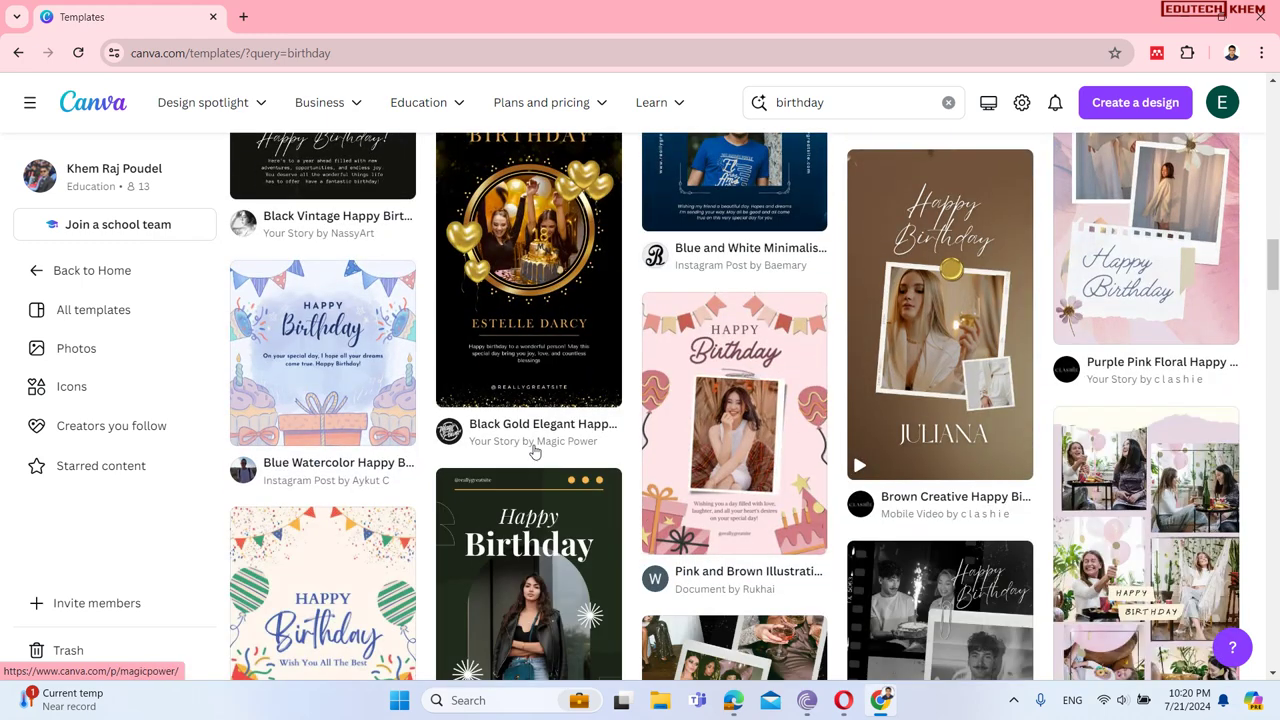
{"action": "scroll", "coordinate": [535, 452], "scroll_direction": "down", "scroll_amount": 3}
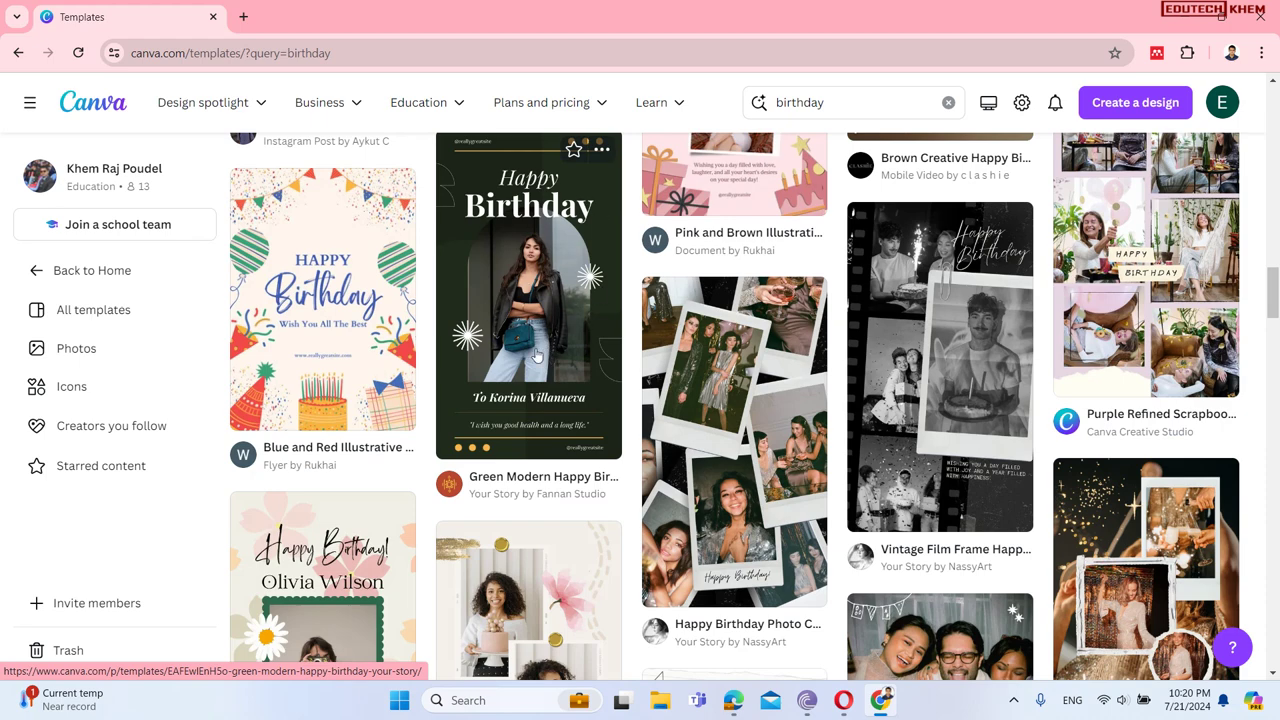
Step: Open the Green Modern Happy Birthday Your Story template (1080 × 1920 px) details
{"action": "left_click", "coordinate": [533, 290]}
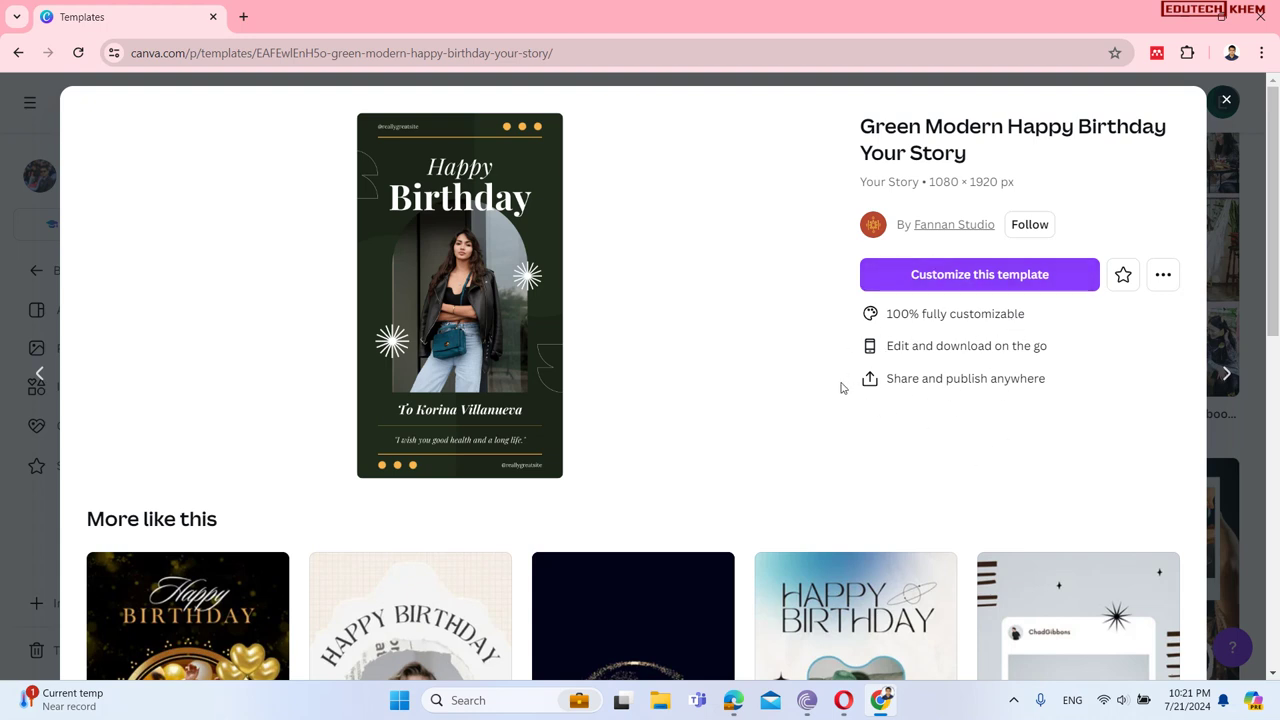
Step: Start a design from the template and change the recipient line to 'To' plus the new recipient's full name
{"action": "left_click", "coordinate": [950, 286]}
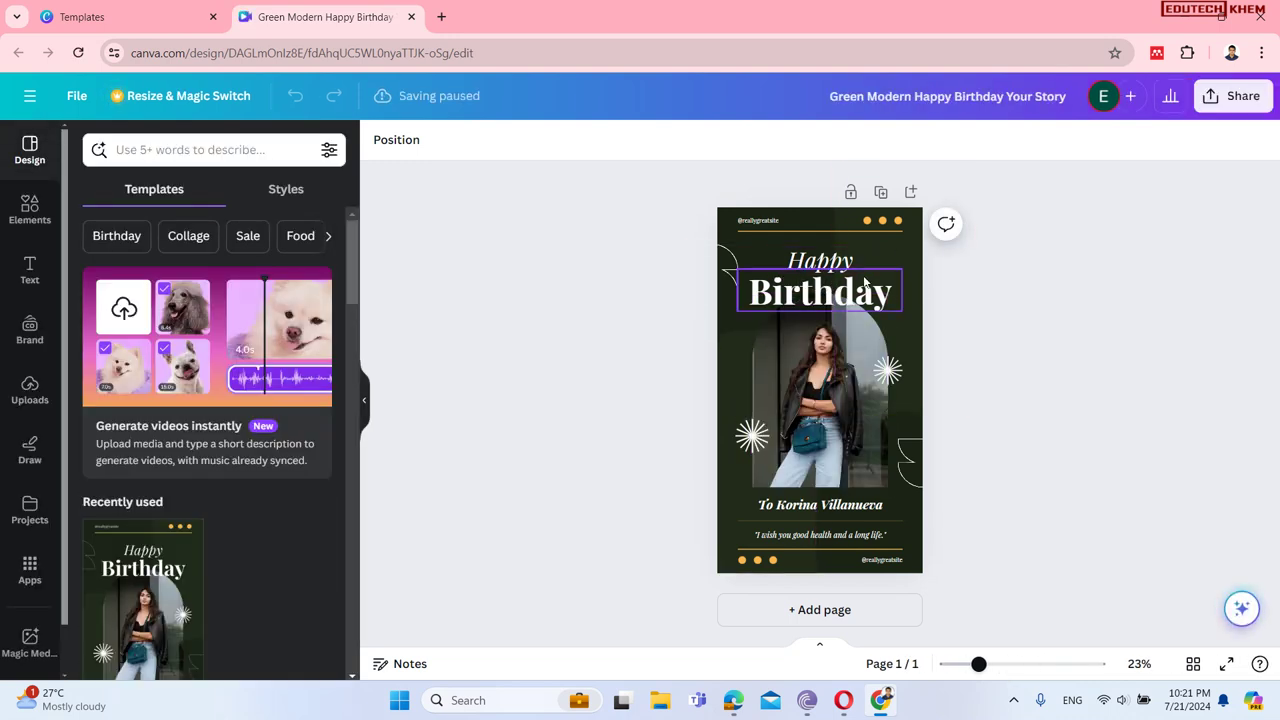
{"action": "double_click", "coordinate": [790, 512]}
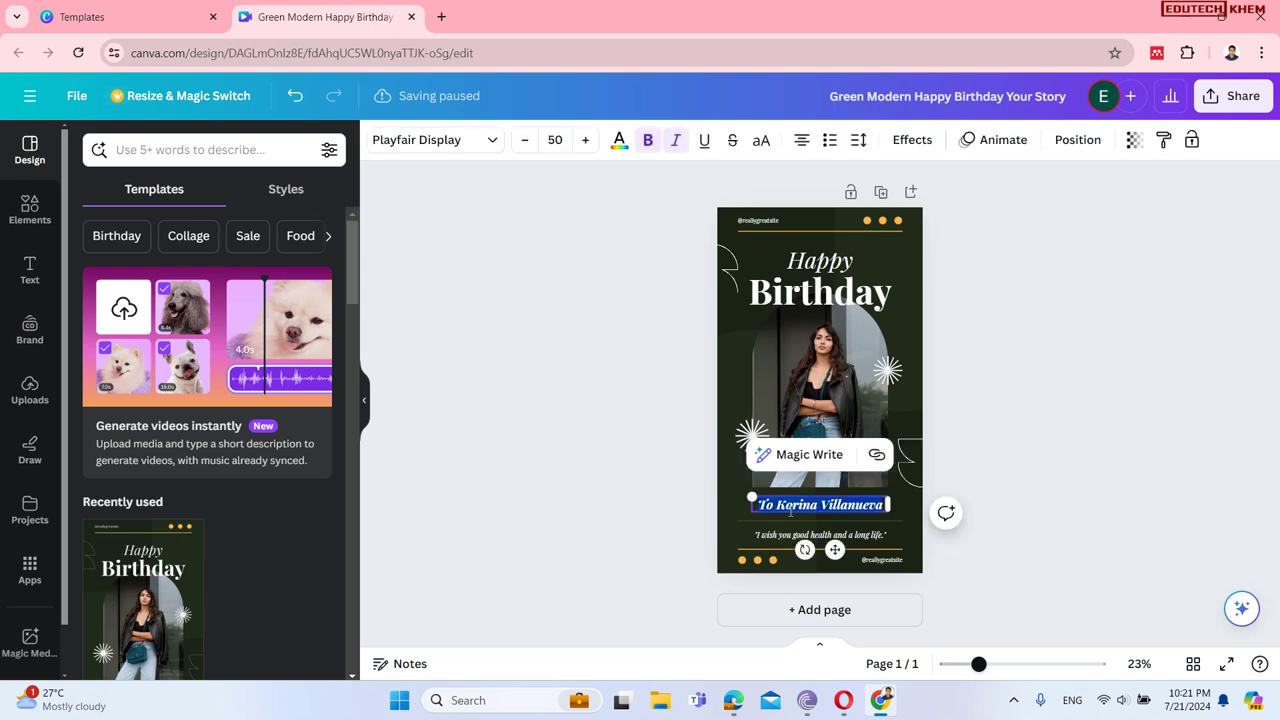
{"action": "left_click", "coordinate": [790, 510]}
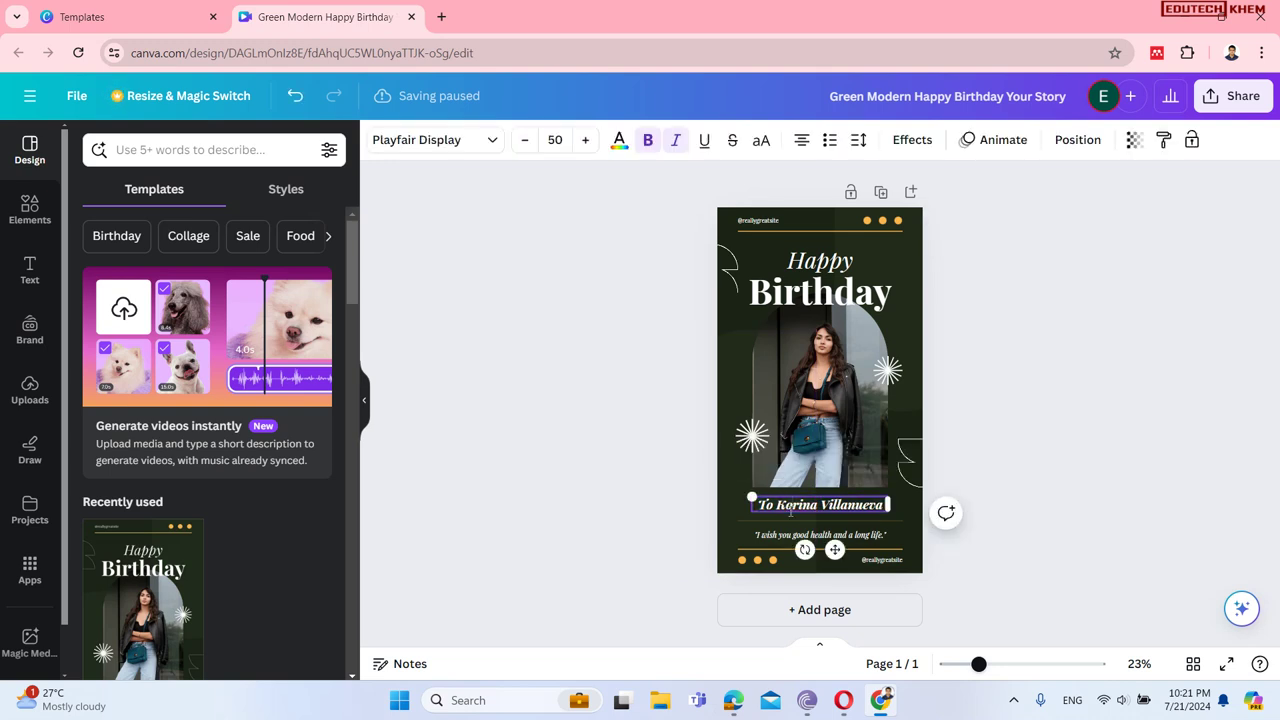
{"action": "double_click", "coordinate": [881, 507]}
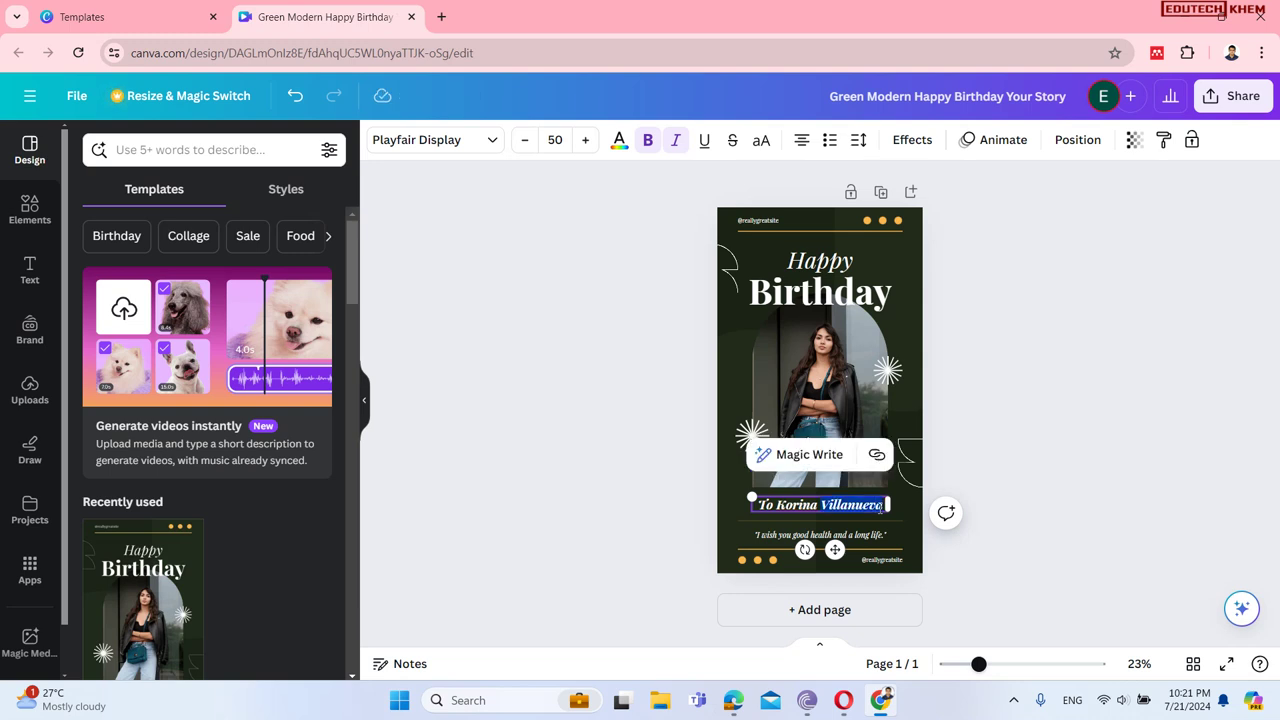
{"action": "key", "text": "BackSpace"}
{"action": "key", "text": "BackSpace"}
{"action": "key", "text": "BackSpace"}
{"action": "key", "text": "BackSpace"}
{"action": "key", "text": "BackSpace"}
{"action": "key", "text": "BackSpace"}
{"action": "key", "text": "BackSpace"}
{"action": "key", "text": "BackSpace"}
{"action": "key", "text": "BackSpace"}
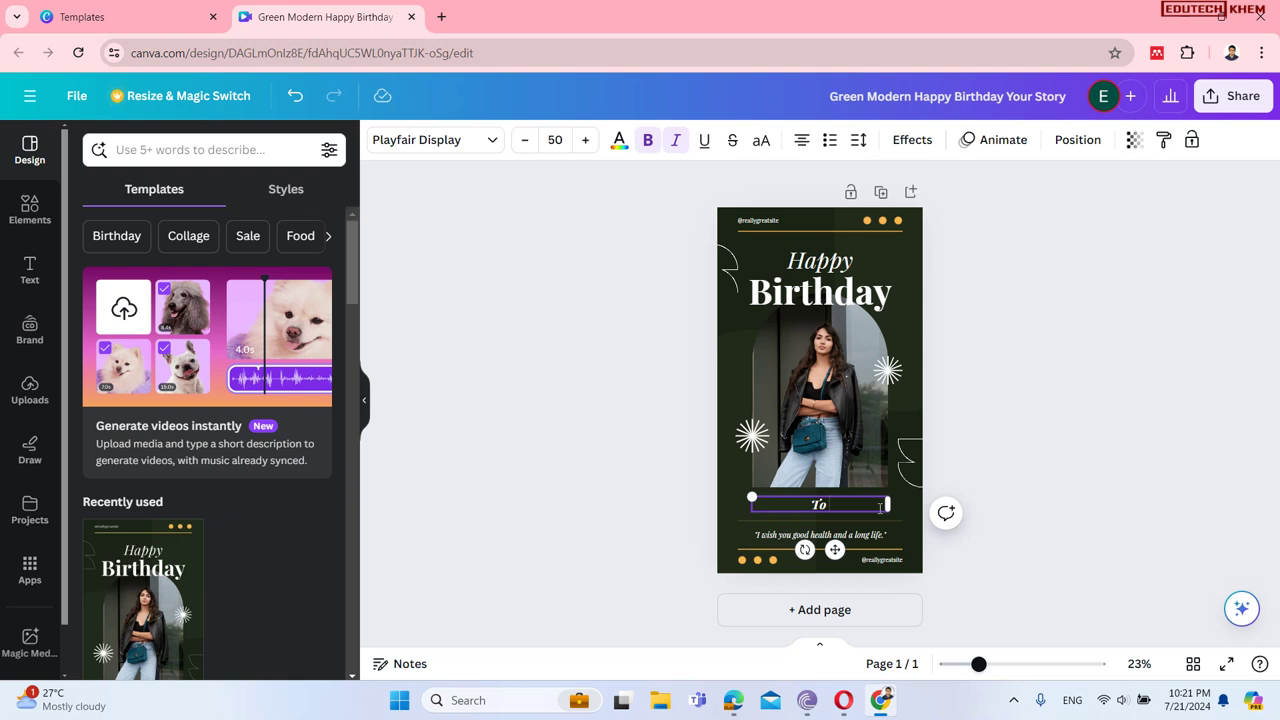
{"action": "scroll", "coordinate": [880, 508], "scroll_direction": "up", "scroll_amount": 5, "text": "ctrl"}
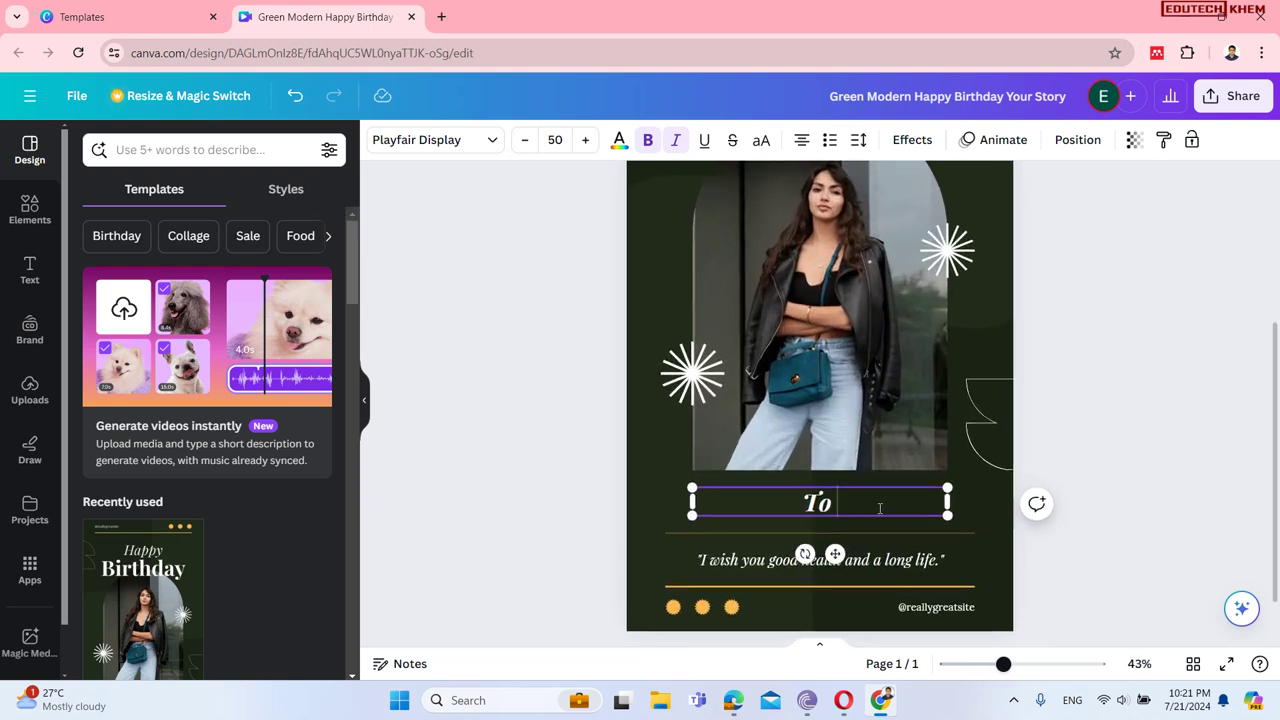
{"action": "type", "text": "khem"}
{"action": "key", "text": "BackSpace"}
{"action": "key", "text": "BackSpace"}
{"action": "key", "text": "BackSpace"}
{"action": "key", "text": "BackSpace"}
{"action": "type", "text": "Kh"}
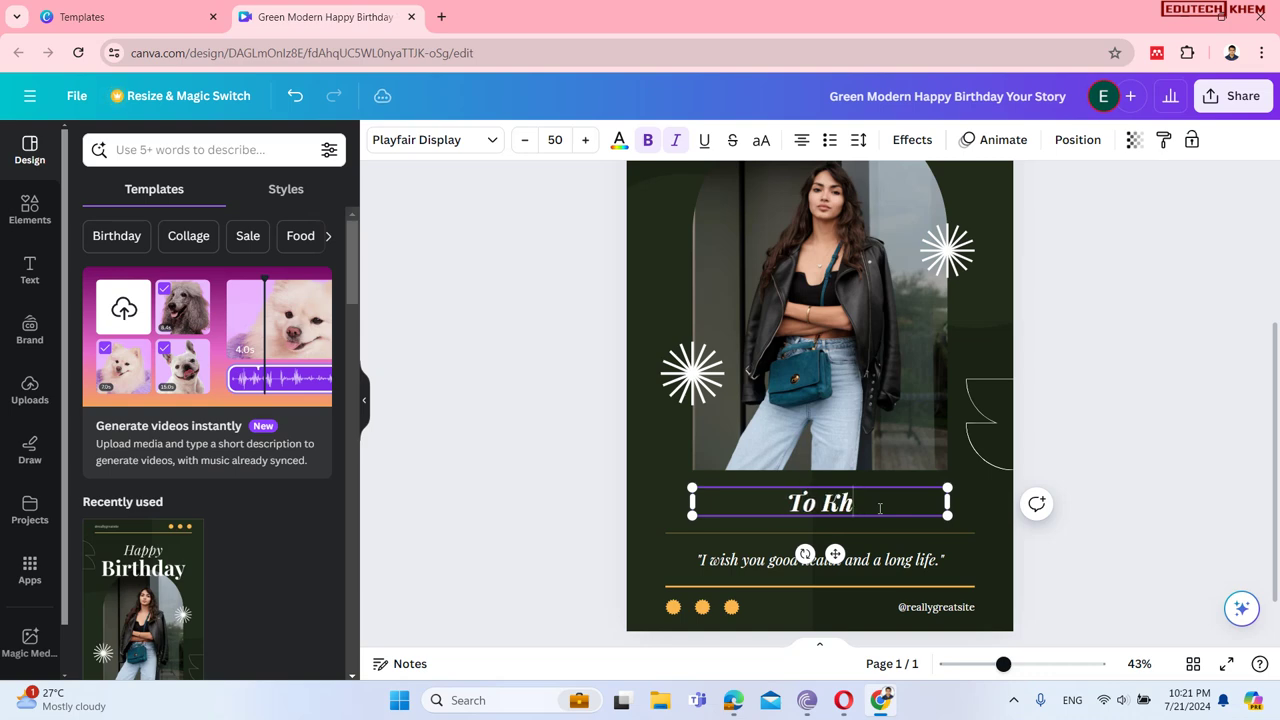
{"action": "type", "text": "em Raj Poudel"}
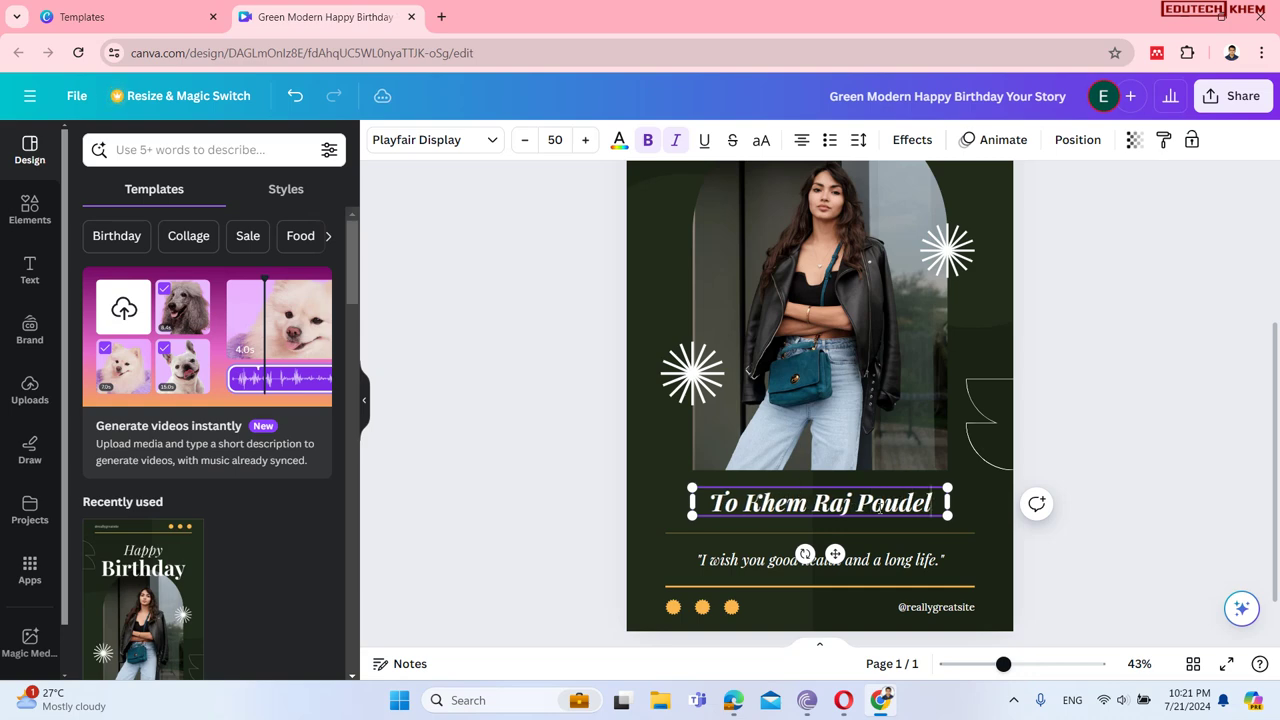
Step: Edit the birthday wish quote and replace the footer site handle with a new handle
{"action": "double_click", "coordinate": [752, 563]}
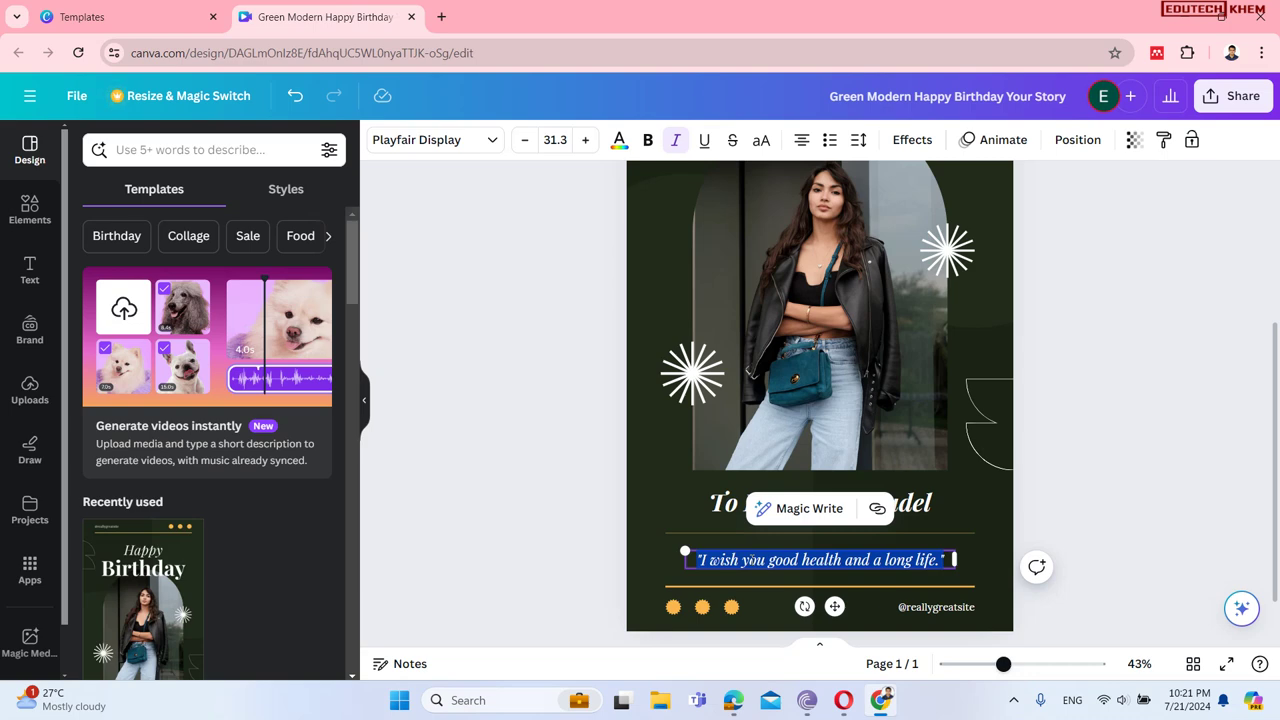
{"action": "double_click", "coordinate": [948, 609]}
{"action": "key", "text": "BackSpace"}
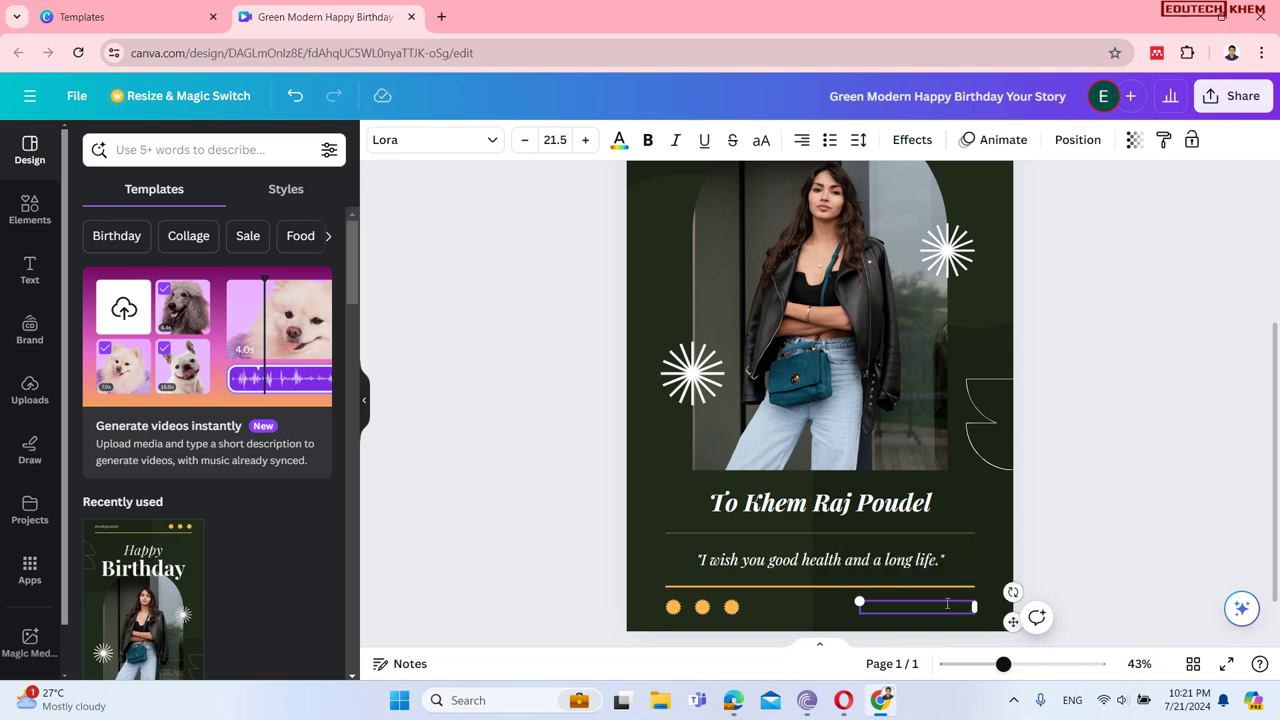
{"action": "type", "text": "edutech khem"}
{"action": "left_click", "coordinate": [632, 526]}
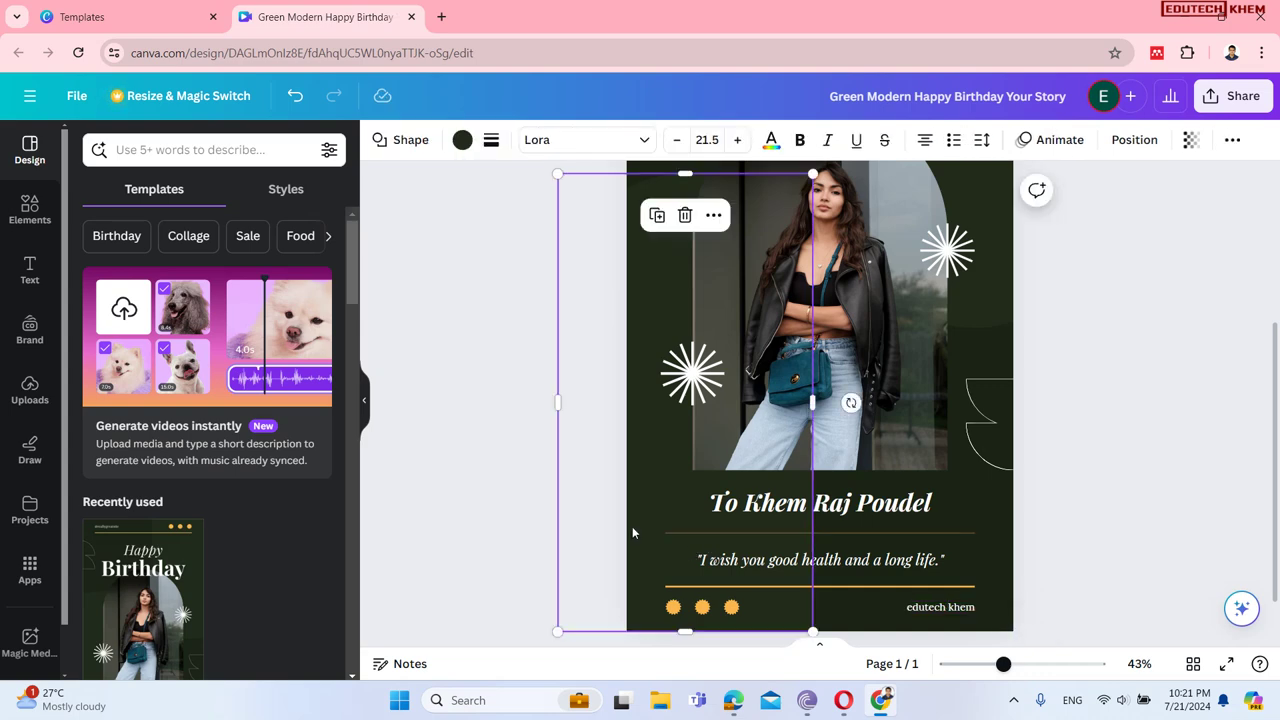
{"action": "scroll", "coordinate": [632, 528], "scroll_direction": "up", "scroll_amount": 3}
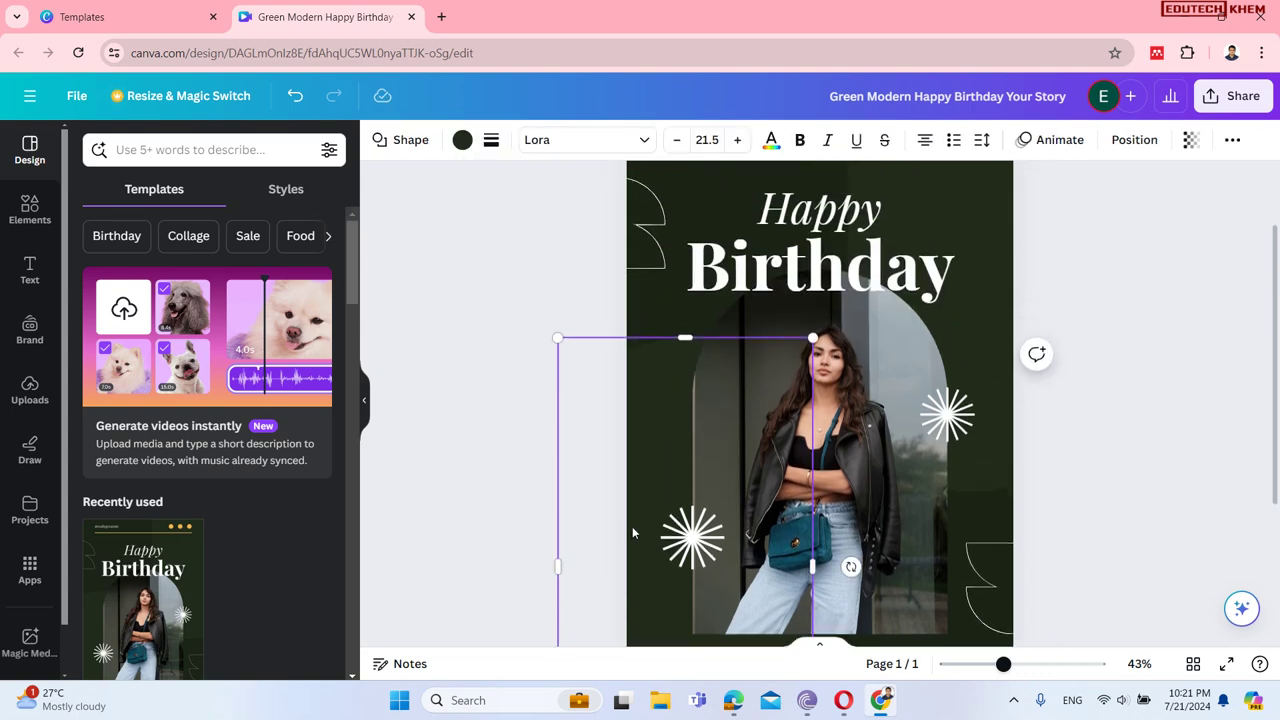
Step: Select the woman's photo and start uploading a replacement image from the computer
{"action": "left_click", "coordinate": [866, 436]}
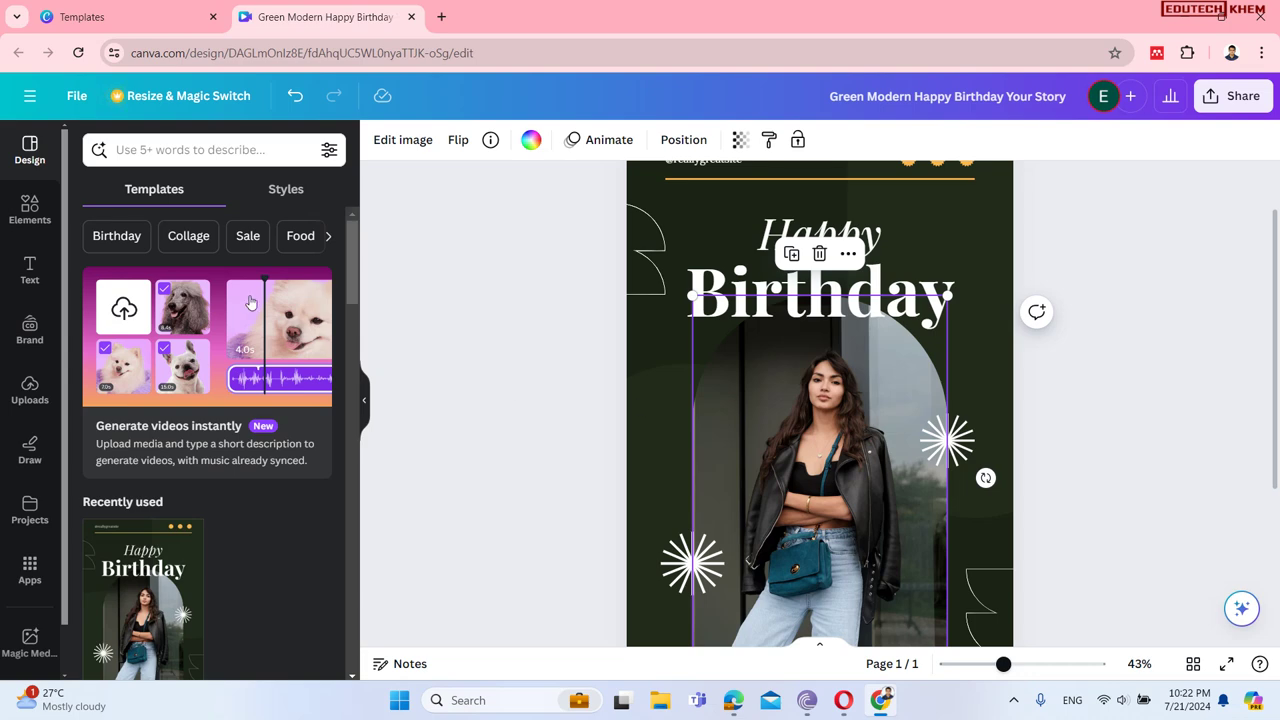
{"action": "left_click", "coordinate": [32, 395]}
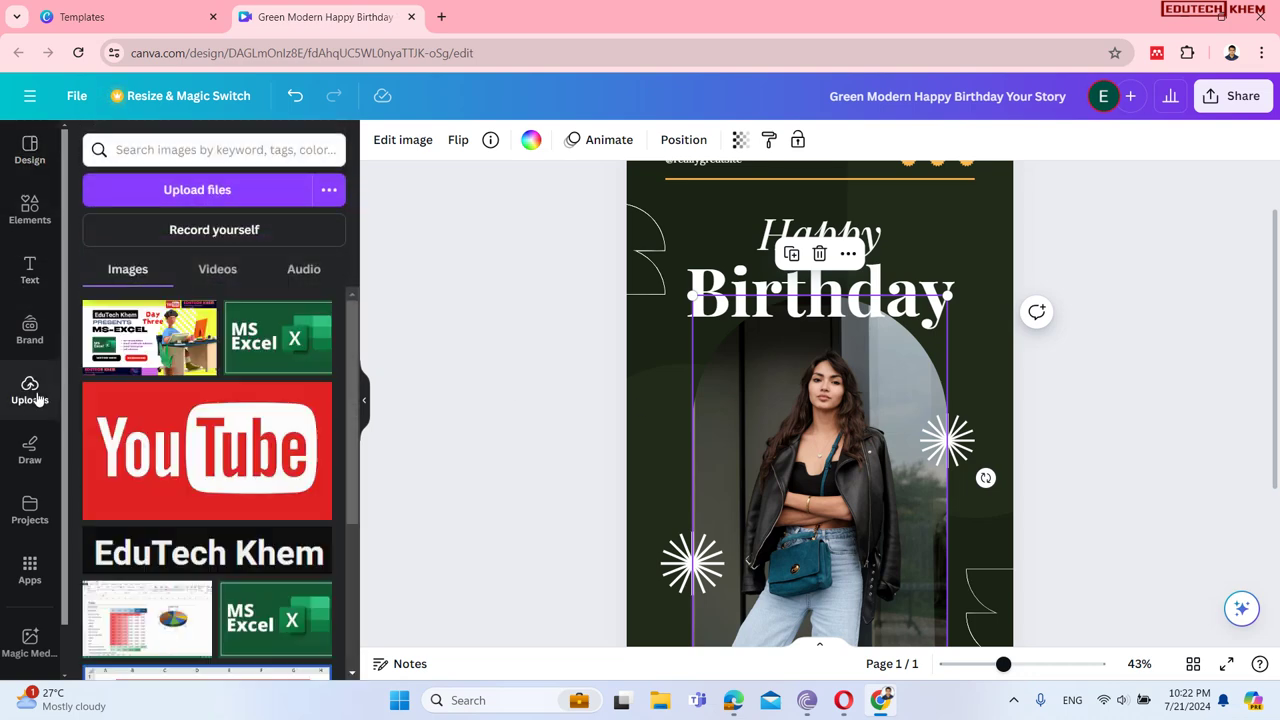
{"action": "left_click", "coordinate": [227, 203]}
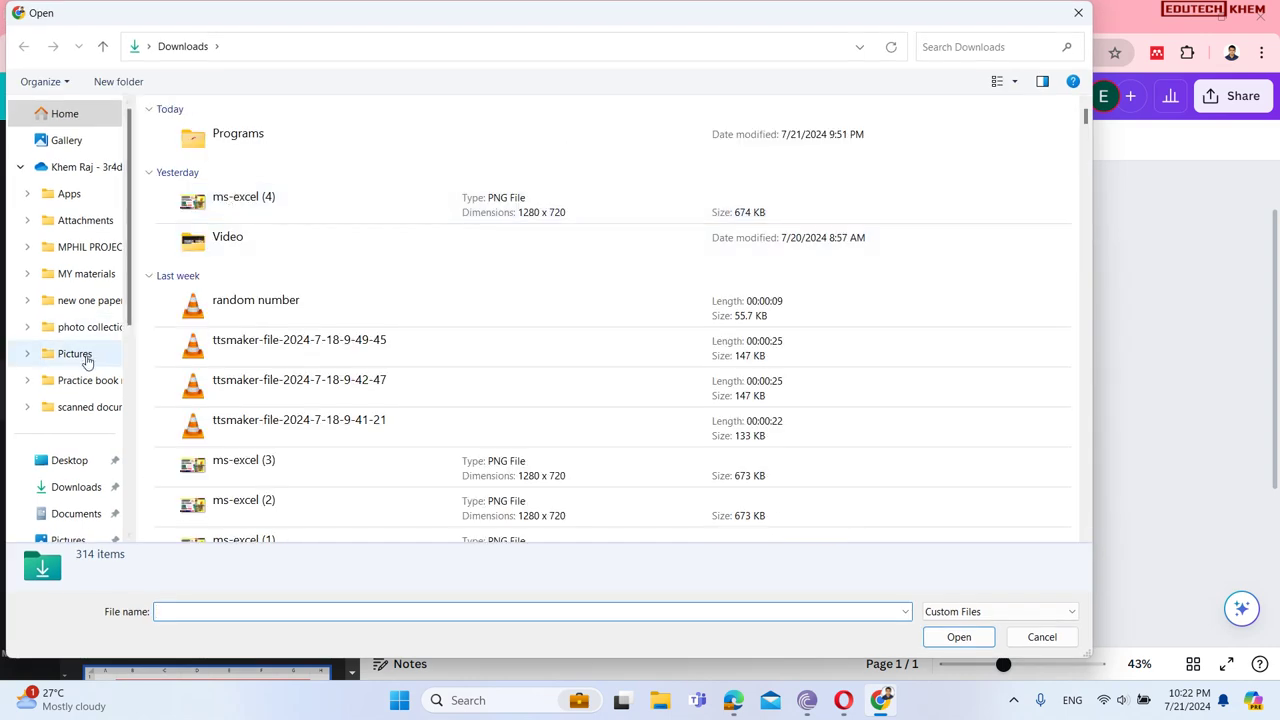
Step: Look for a photo in the Pictures folder and on Local Disk (D:)
{"action": "left_click", "coordinate": [74, 354]}
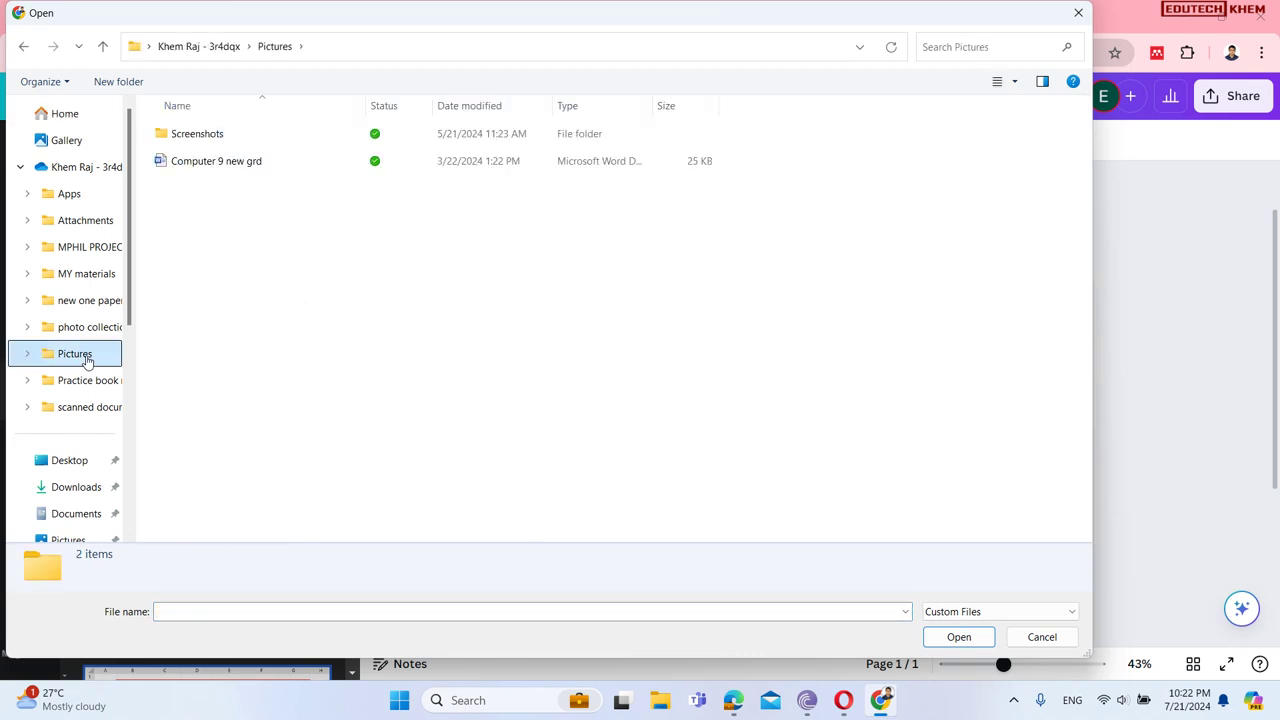
{"action": "scroll", "coordinate": [62, 428], "scroll_direction": "down", "scroll_amount": 4}
{"action": "scroll", "coordinate": [62, 428], "scroll_direction": "down", "scroll_amount": 1}
{"action": "left_click", "coordinate": [62, 428]}
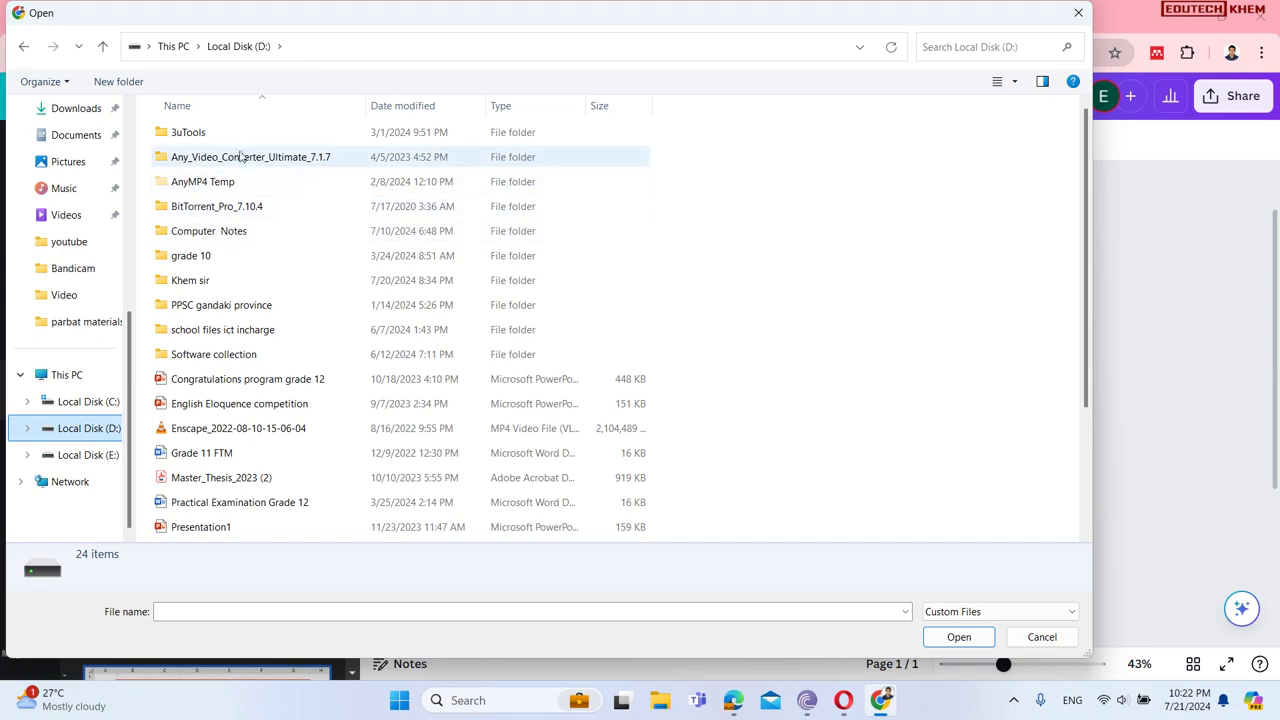
{"action": "scroll", "coordinate": [287, 361], "scroll_direction": "down", "scroll_amount": 3}
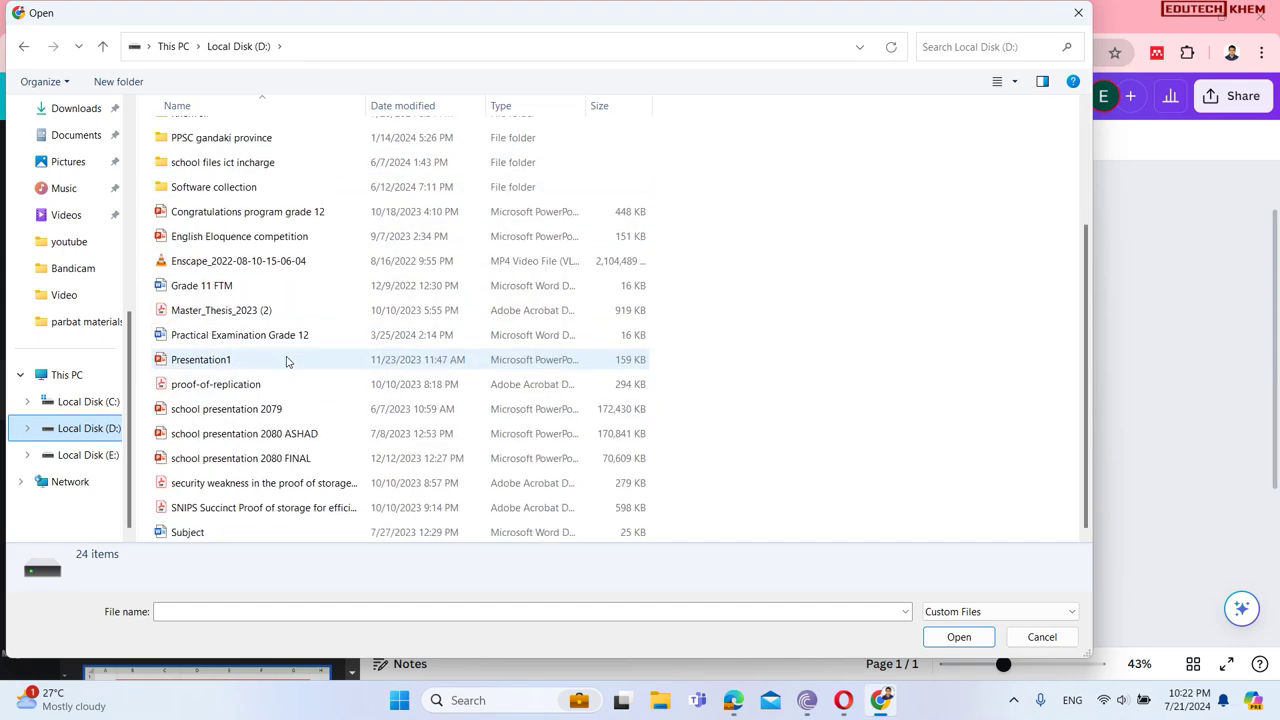
{"action": "scroll", "coordinate": [287, 361], "scroll_direction": "up", "scroll_amount": 3}
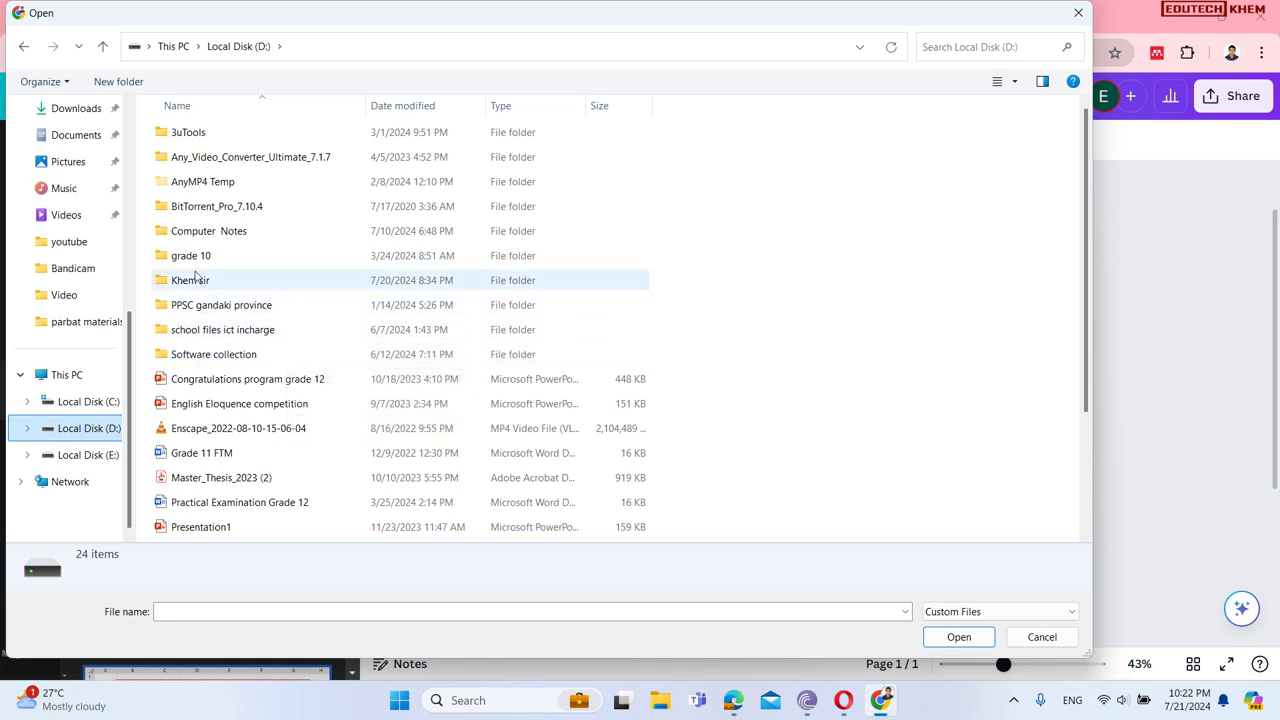
{"action": "double_click", "coordinate": [197, 280]}
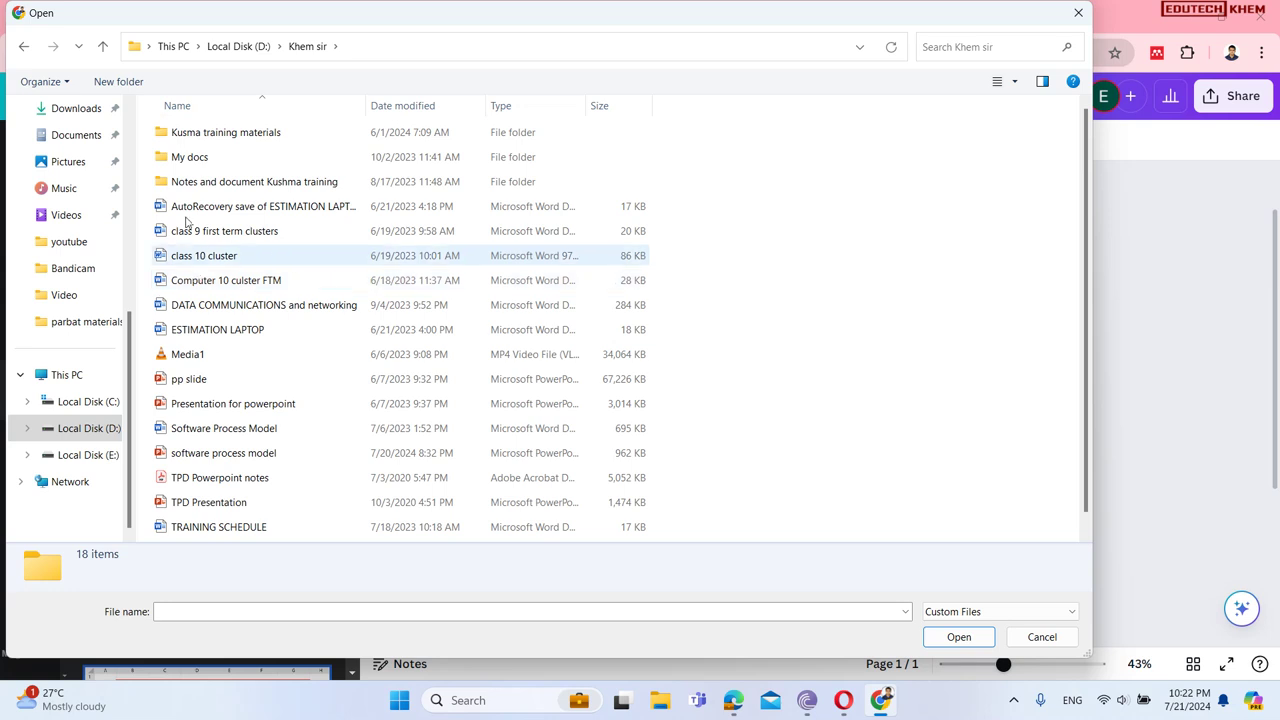
{"action": "left_click", "coordinate": [24, 46]}
{"action": "scroll", "coordinate": [70, 252], "scroll_direction": "up", "scroll_amount": 1}
{"action": "scroll", "coordinate": [70, 250], "scroll_direction": "up", "scroll_amount": 2}
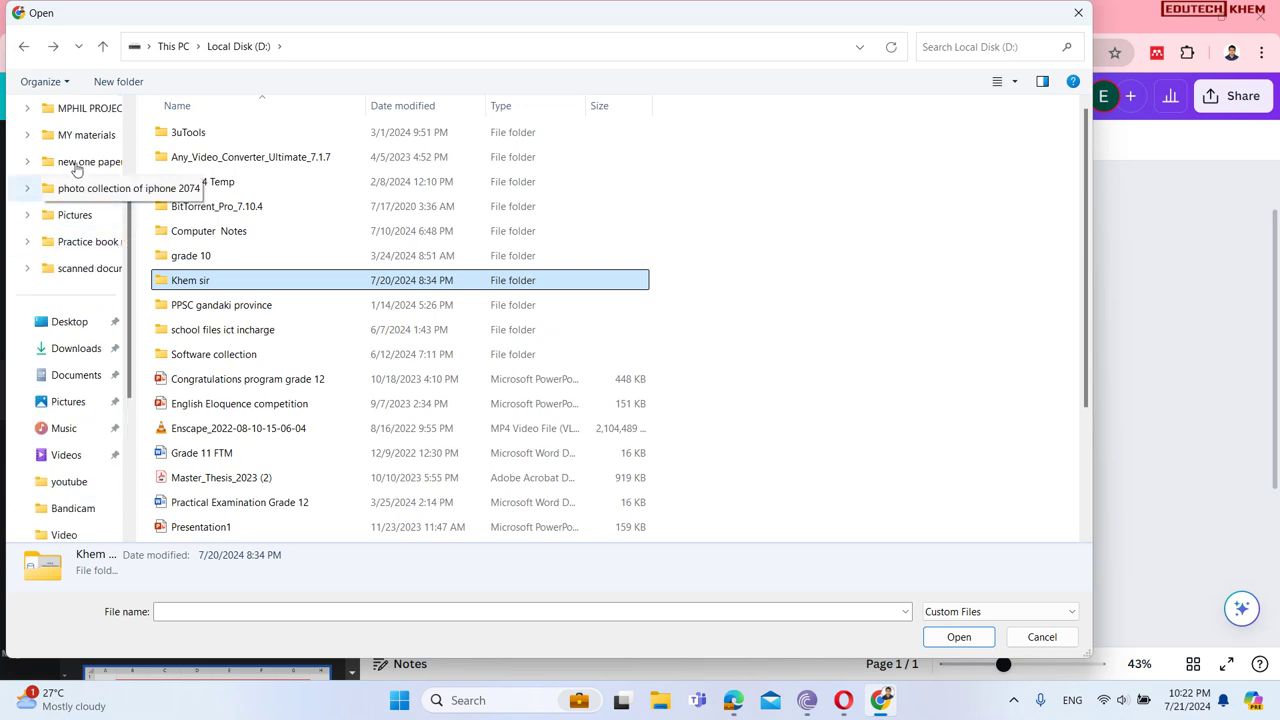
Step: Check the MY materials and scanned documents folders, then cancel the dialog and open a new tab
{"action": "left_click", "coordinate": [78, 140]}
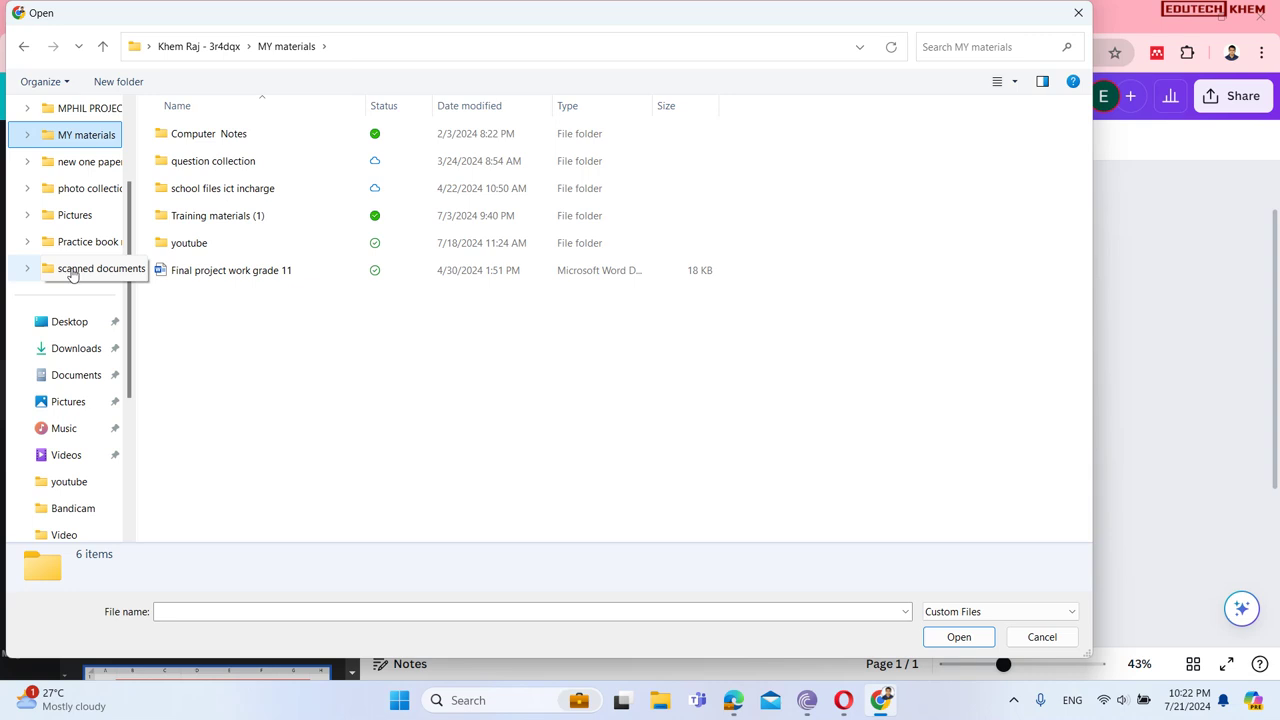
{"action": "left_click", "coordinate": [72, 270]}
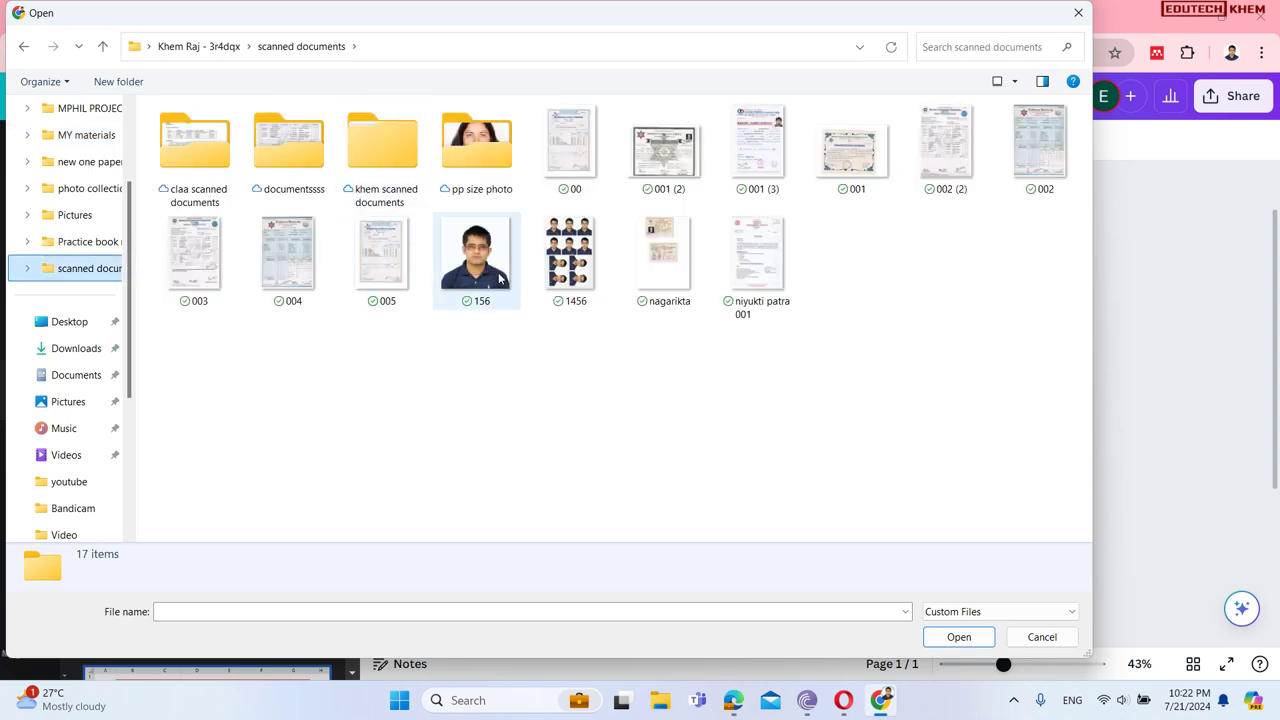
{"action": "double_click", "coordinate": [360, 162]}
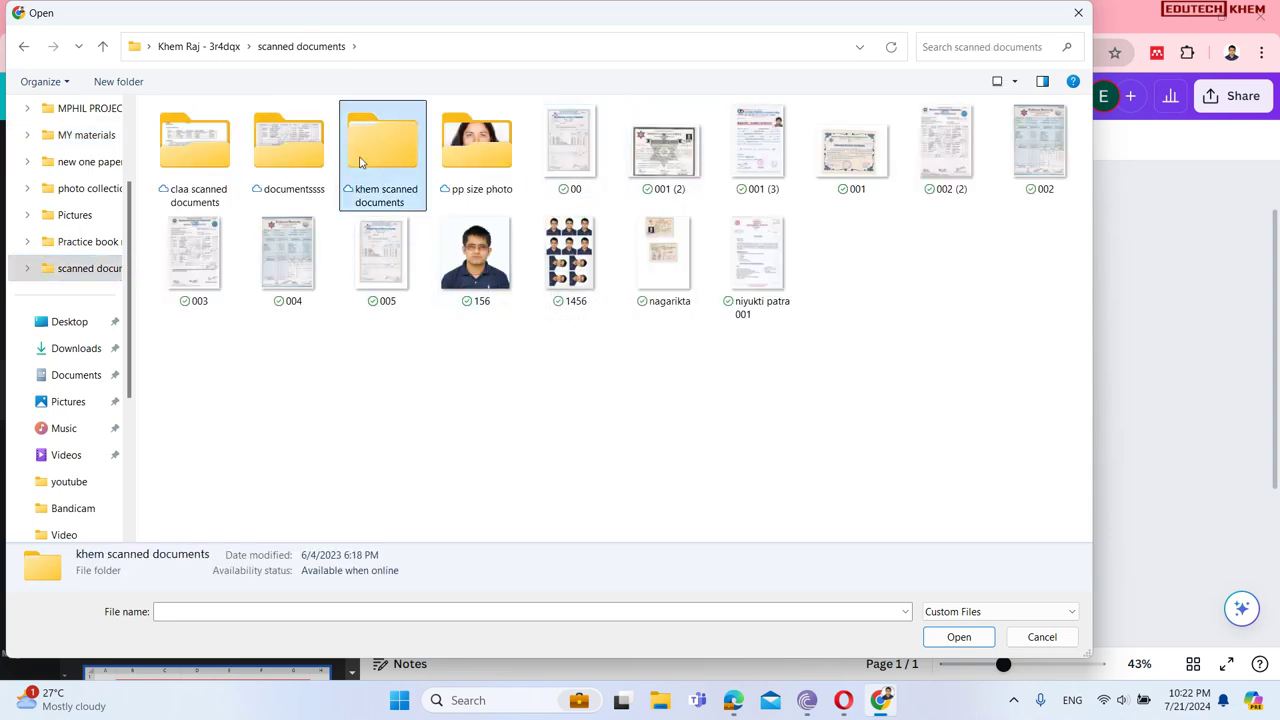
{"action": "left_click", "coordinate": [1077, 12]}
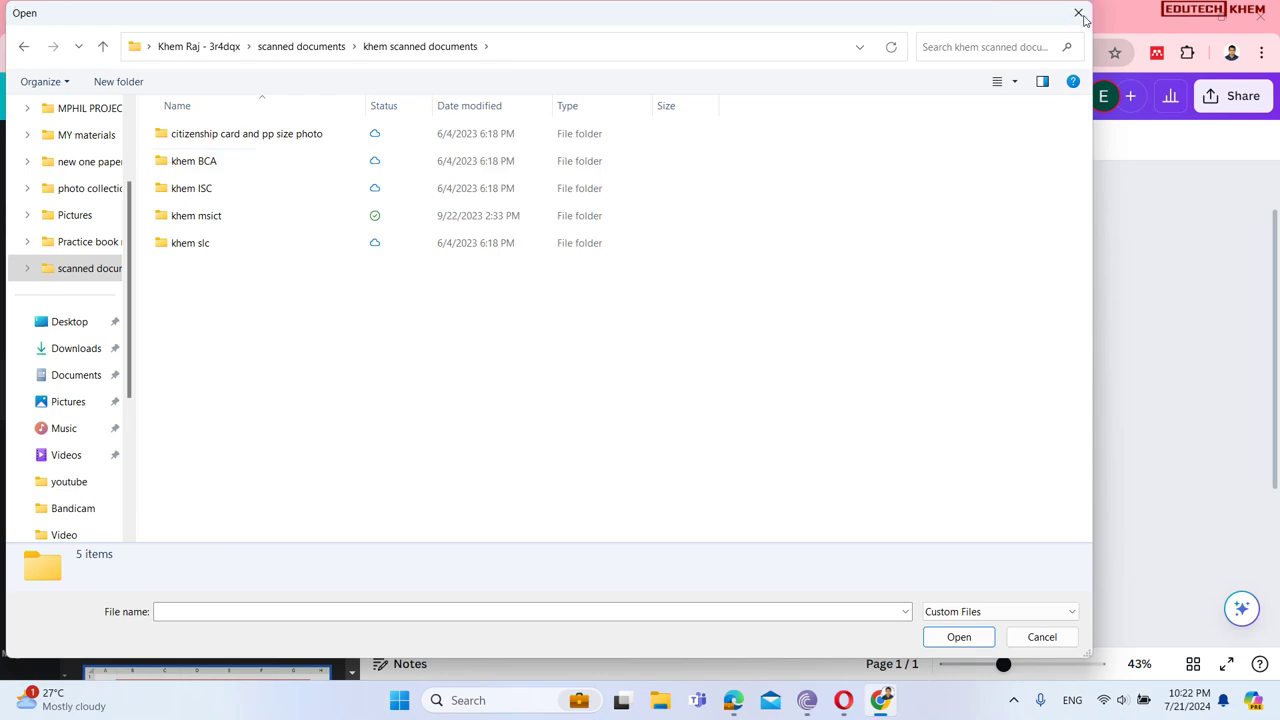
{"action": "left_click", "coordinate": [441, 16]}
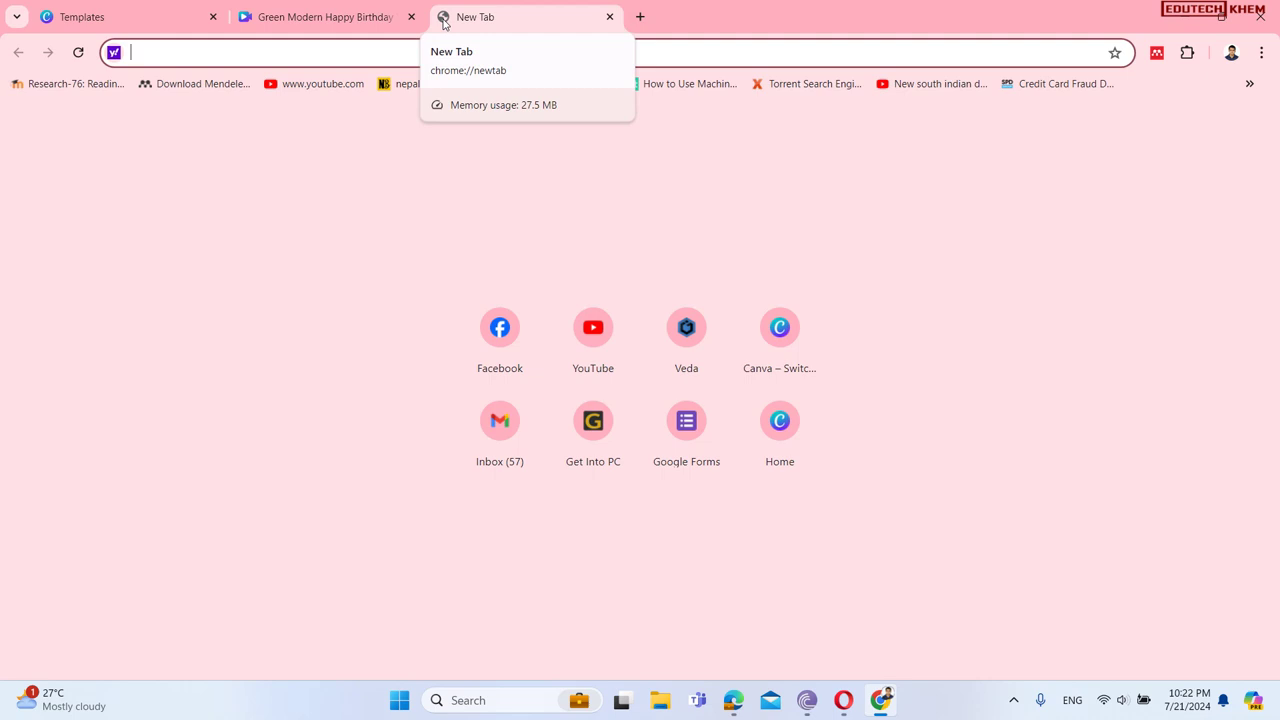
Step: Search for 'demo person' and switch to the image results
{"action": "type", "text": "demo"}
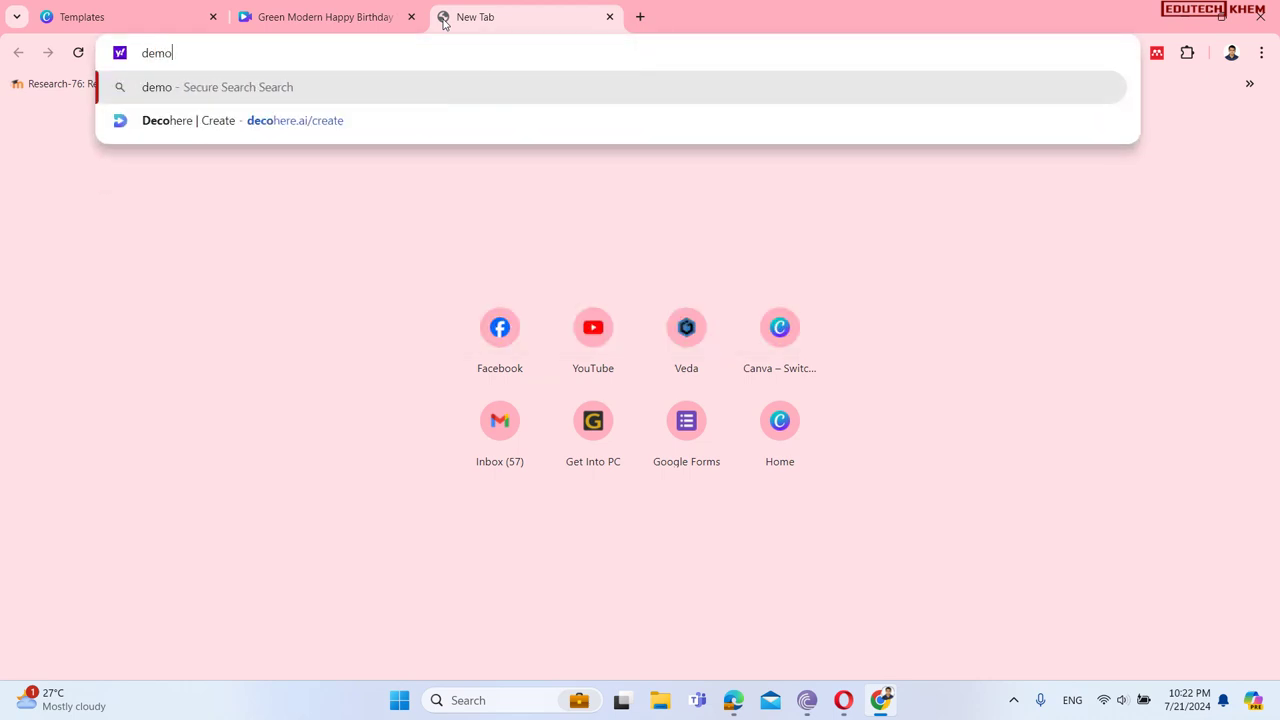
{"action": "type", "text": " person"}
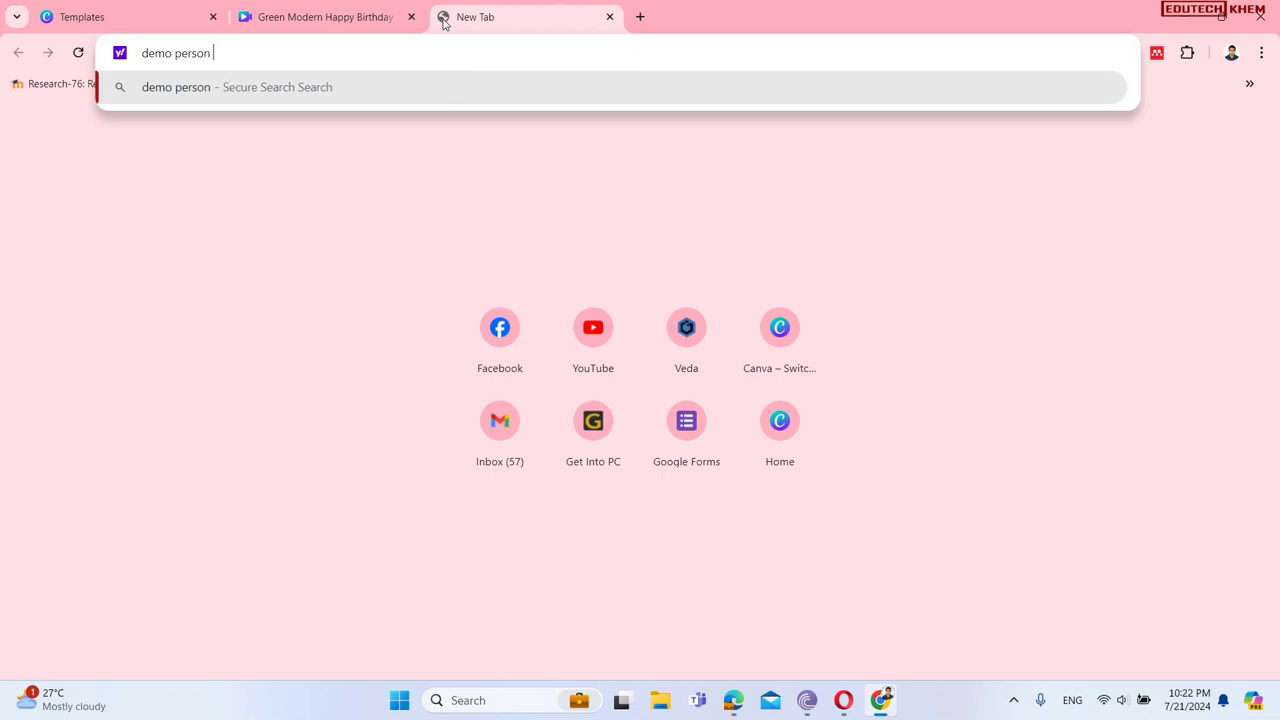
{"action": "key", "text": "Return"}
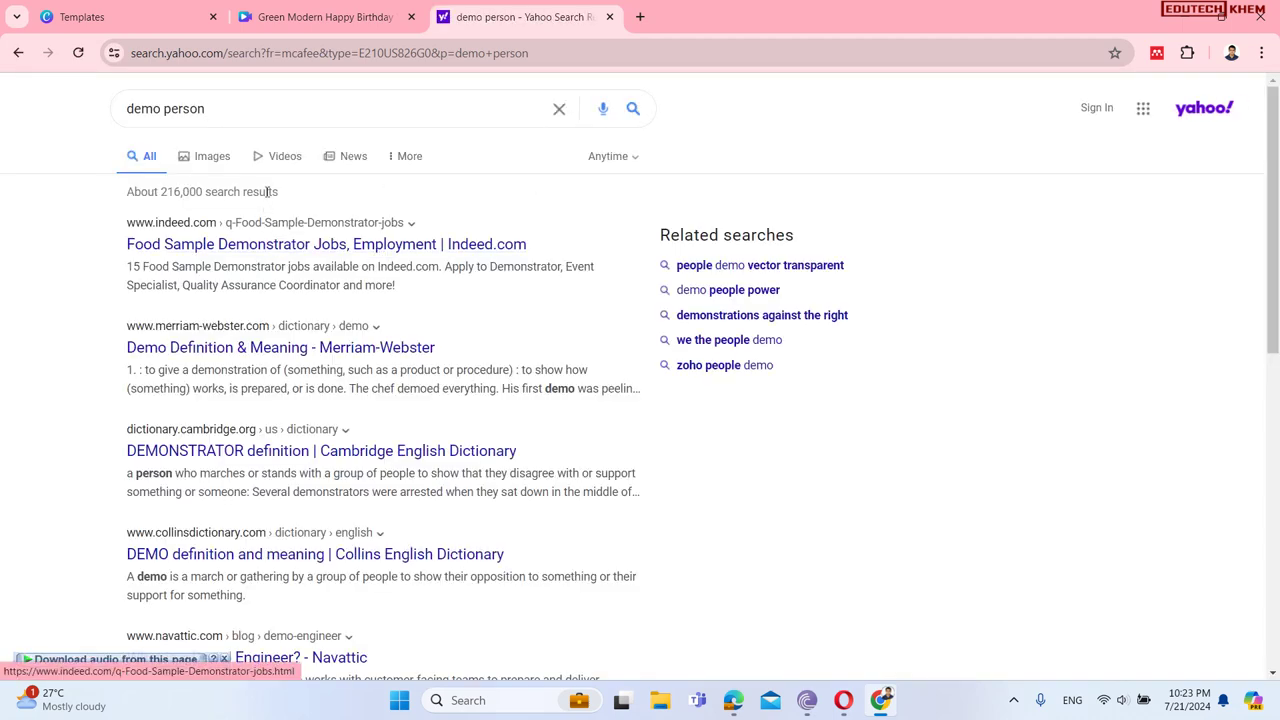
{"action": "left_click", "coordinate": [212, 164]}
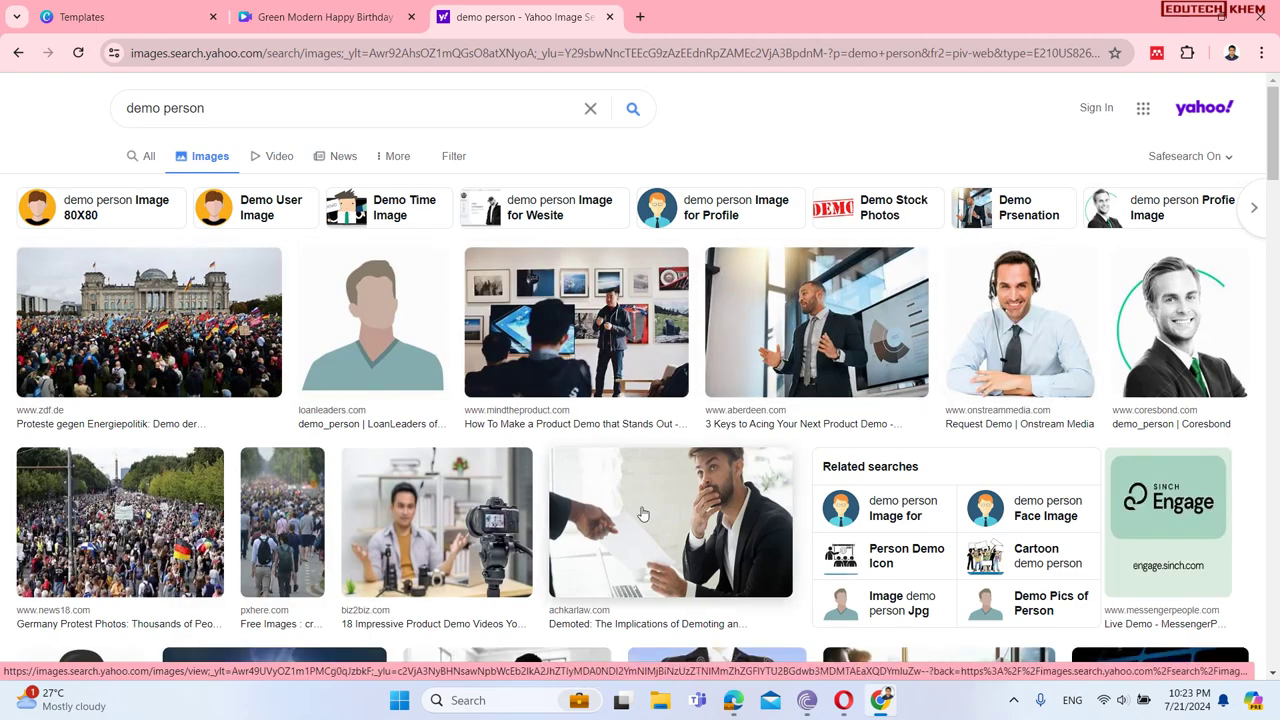
Step: Start saving the businessman photo under the name 'demo', then cancel the Save As dialog
{"action": "scroll", "coordinate": [703, 508], "scroll_direction": "down", "scroll_amount": 1}
{"action": "scroll", "coordinate": [703, 508], "scroll_direction": "down", "scroll_amount": 2}
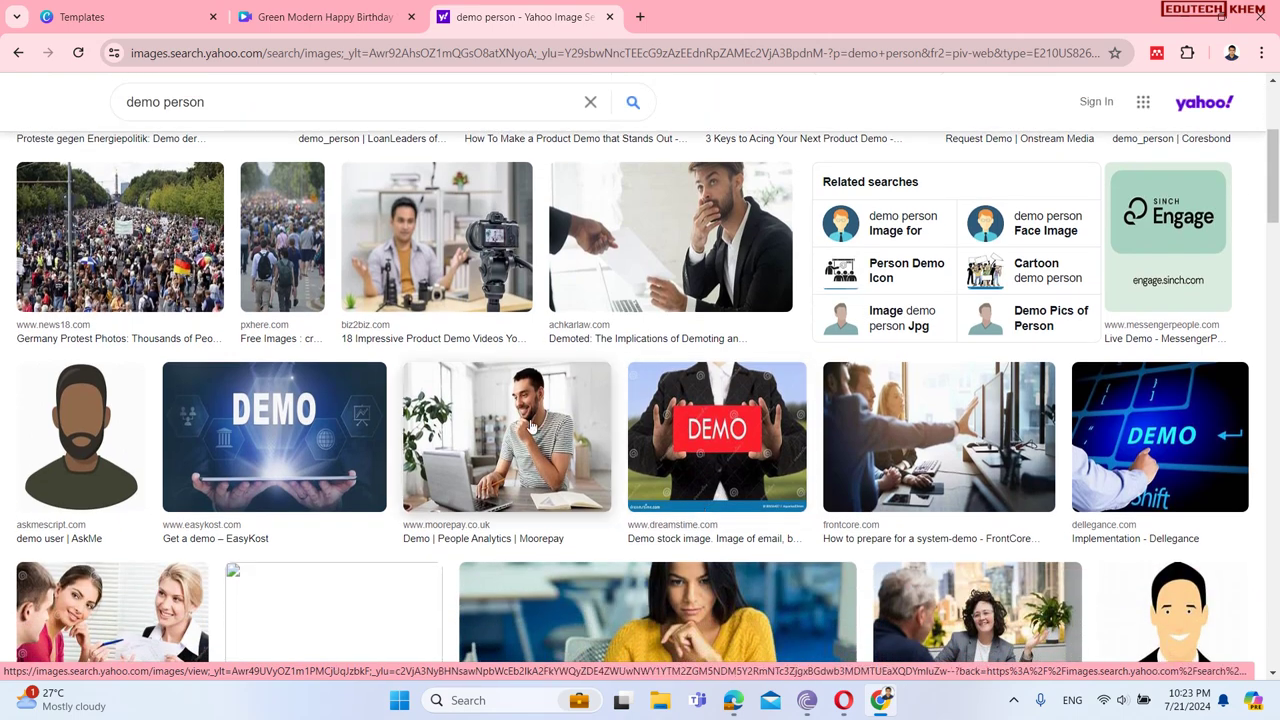
{"action": "scroll", "coordinate": [657, 420], "scroll_direction": "down", "scroll_amount": 1}
{"action": "scroll", "coordinate": [657, 420], "scroll_direction": "down", "scroll_amount": 13}
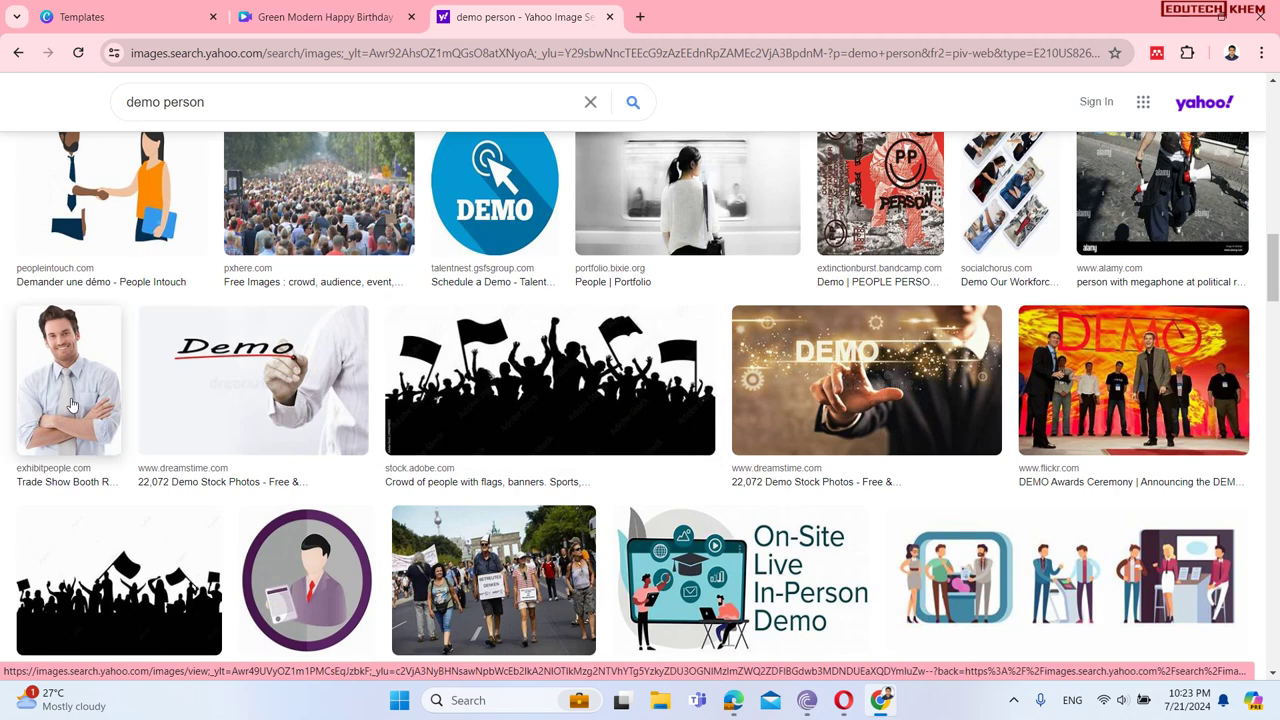
{"action": "right_click", "coordinate": [72, 405]}
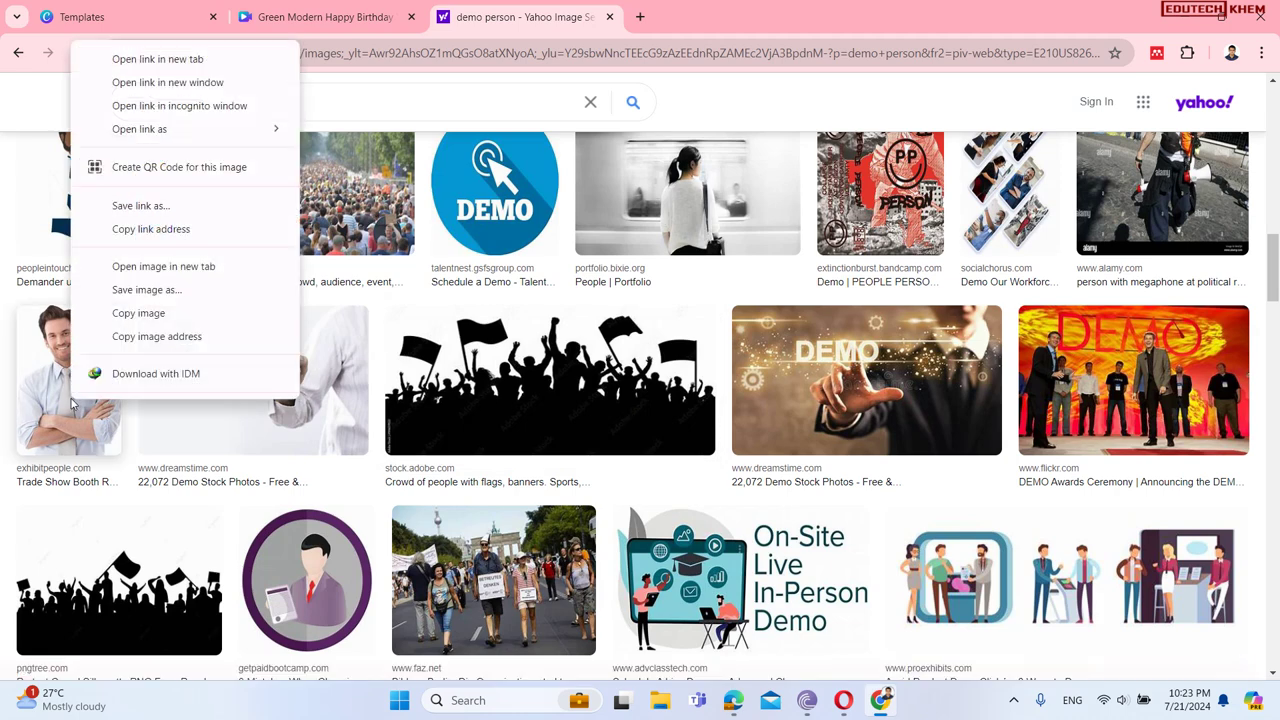
{"action": "left_click", "coordinate": [146, 290]}
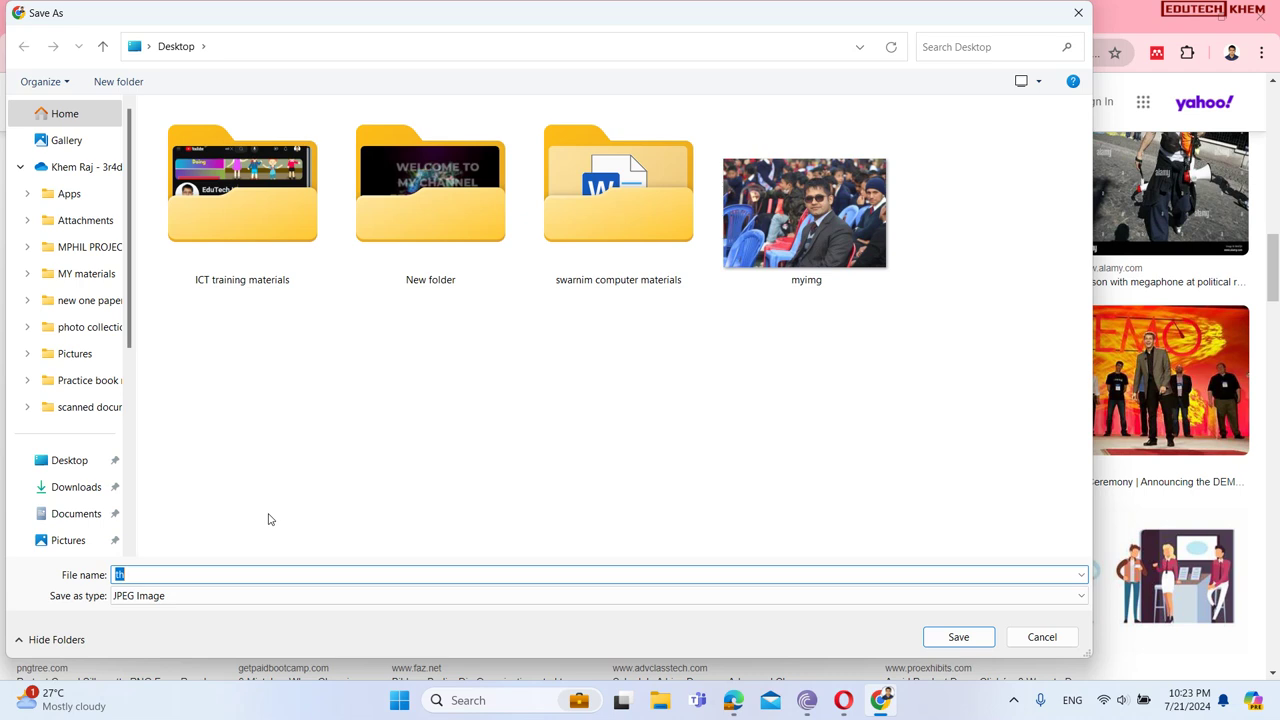
{"action": "type", "text": "demo i"}
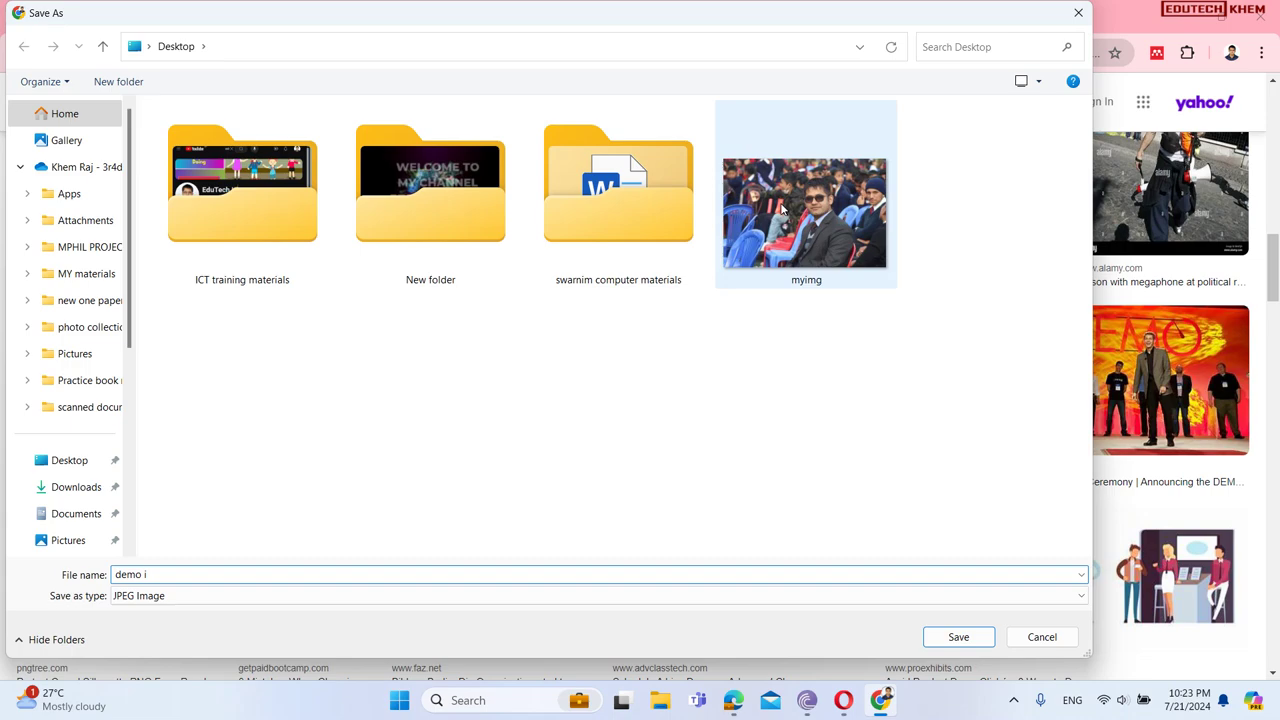
{"action": "left_click", "coordinate": [1078, 13]}
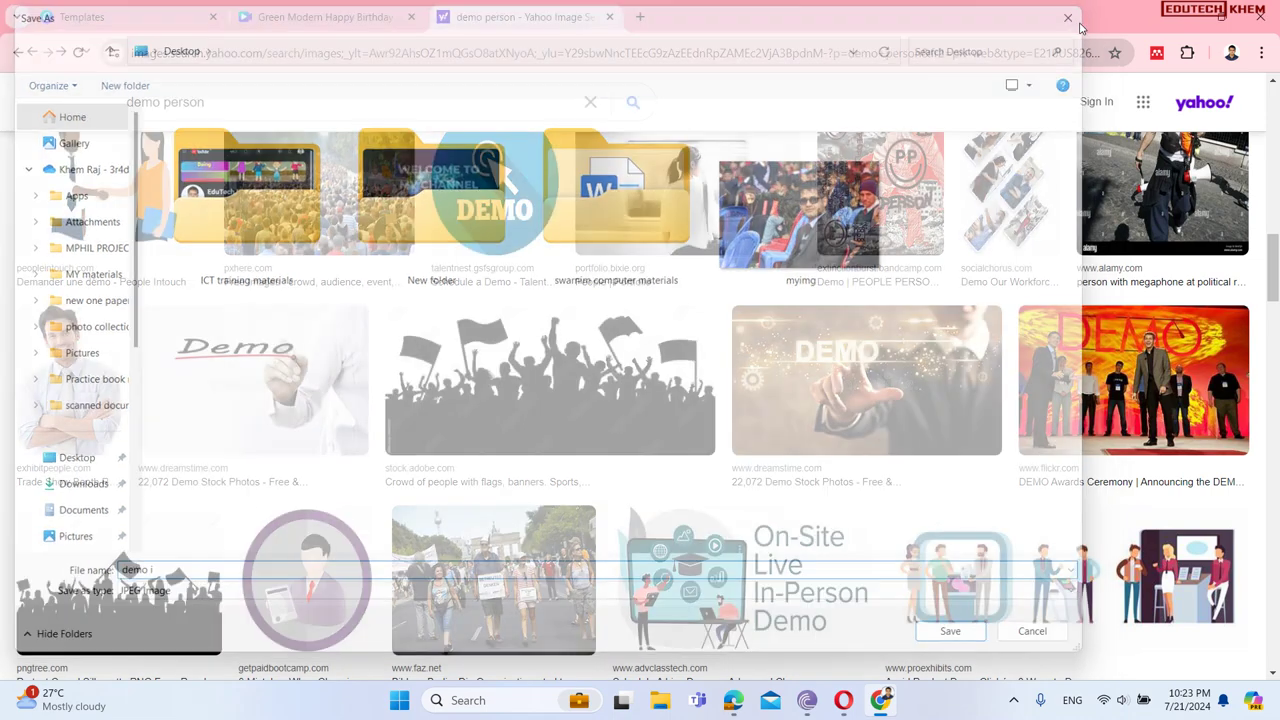
Step: Back in the birthday story, upload the photo file from the Desktop
{"action": "left_click", "coordinate": [300, 17]}
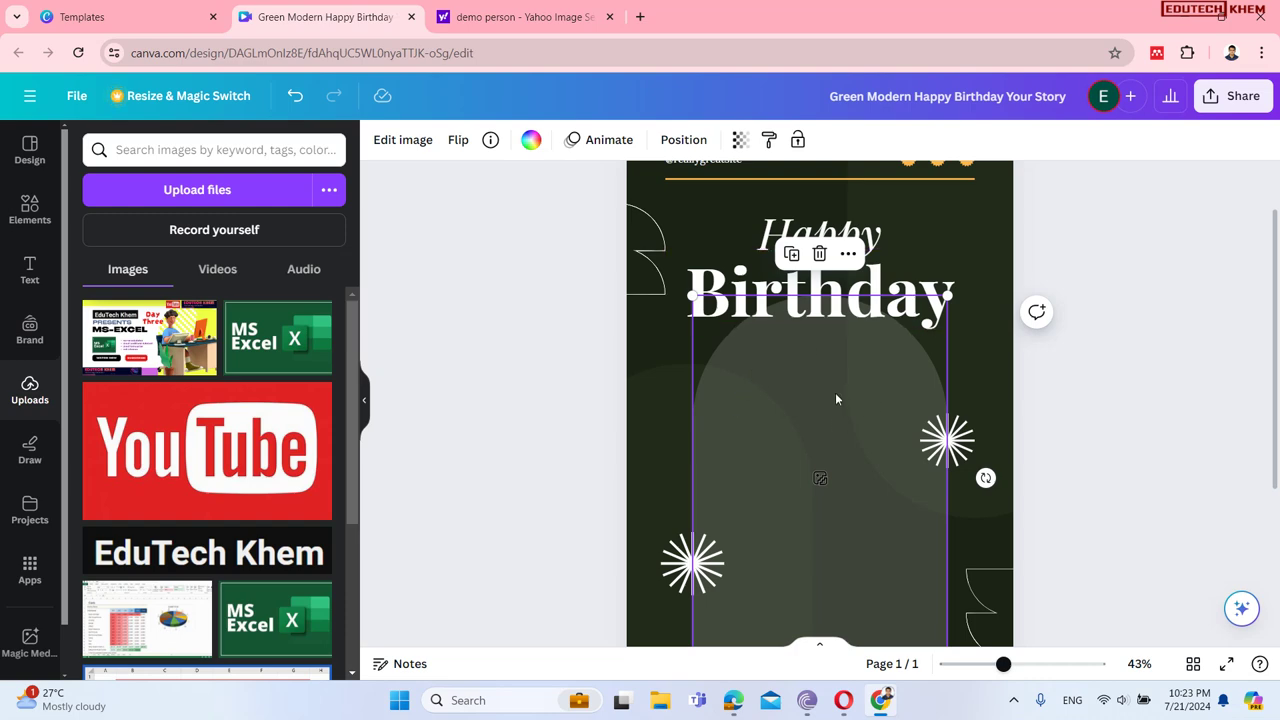
{"action": "left_click", "coordinate": [214, 200]}
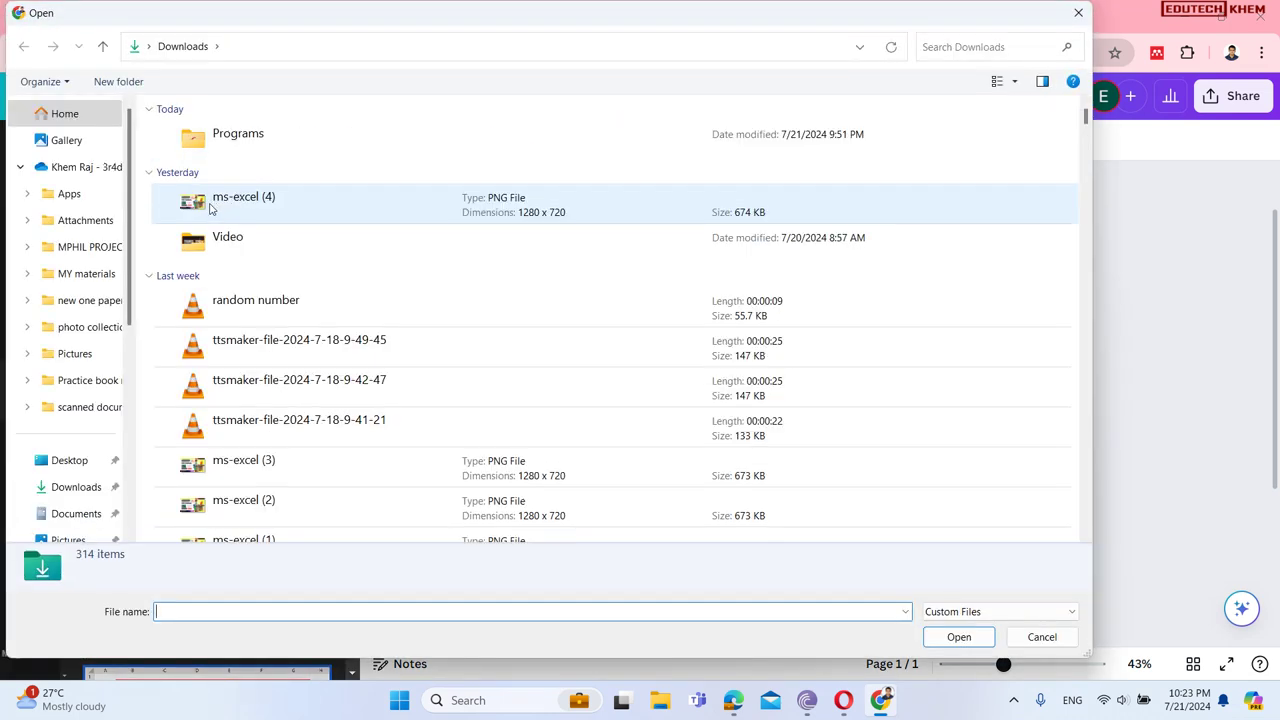
{"action": "left_click", "coordinate": [57, 462]}
{"action": "double_click", "coordinate": [1027, 238]}
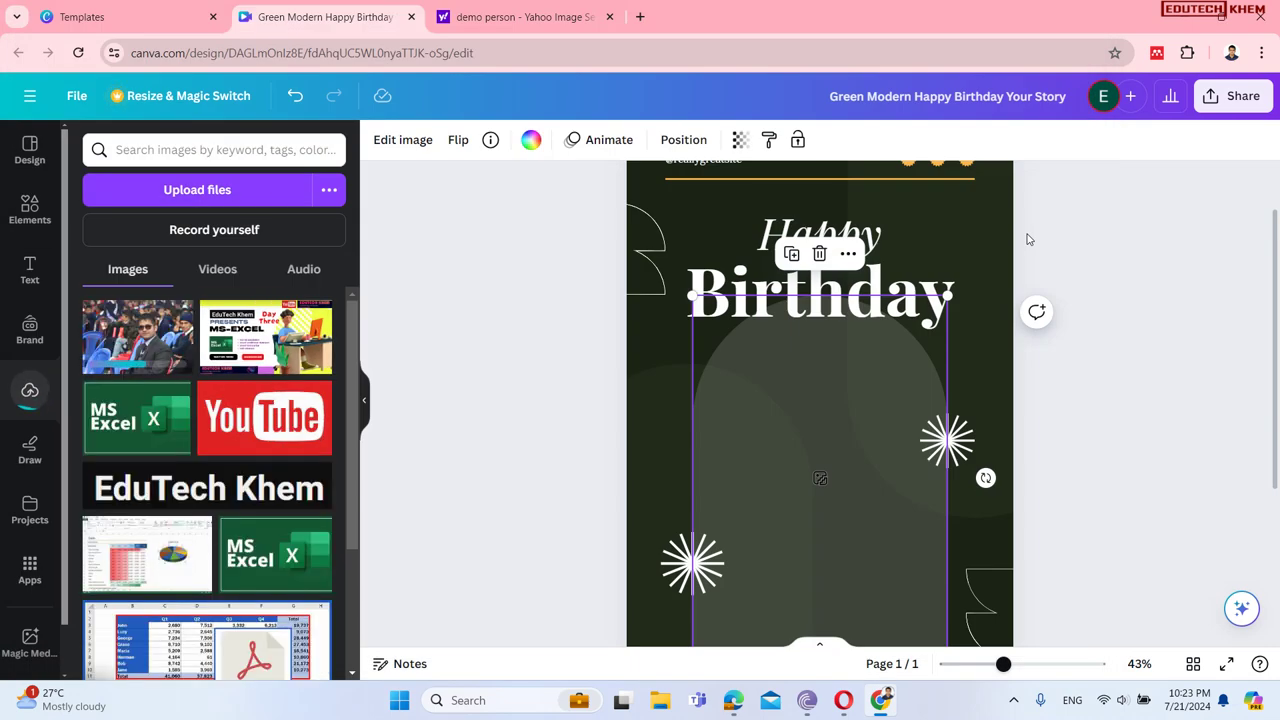
Step: Add the uploaded man's photo and drop it into the arch frame below the Birthday heading
{"action": "left_click", "coordinate": [135, 322]}
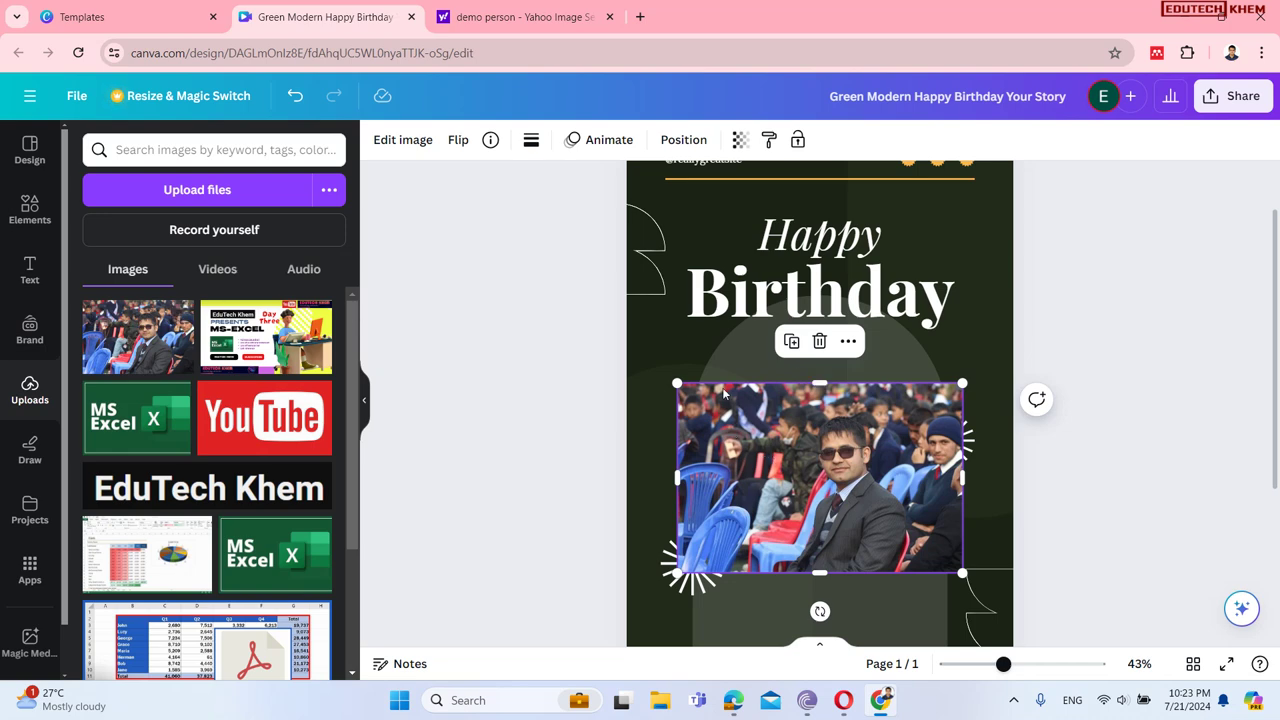
{"action": "left_click_drag", "start_coordinate": [675, 383], "coordinate": [571, 229]}
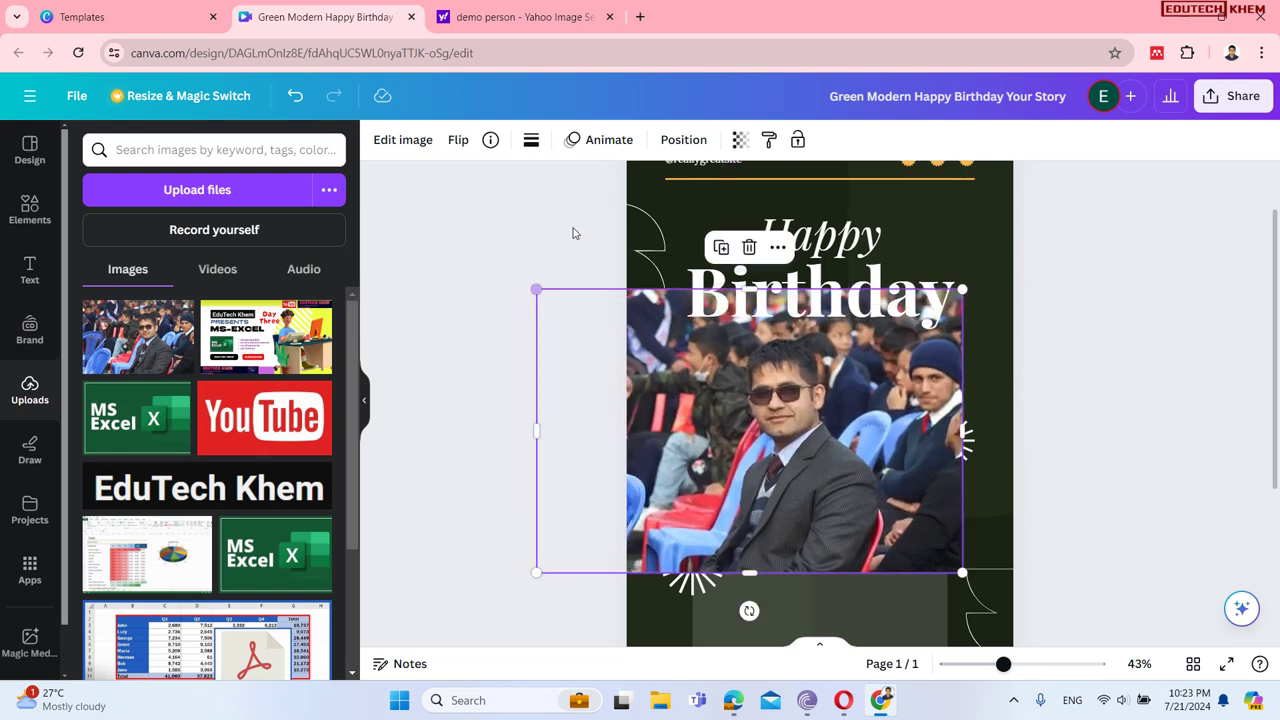
{"action": "left_click_drag", "start_coordinate": [823, 397], "coordinate": [880, 420]}
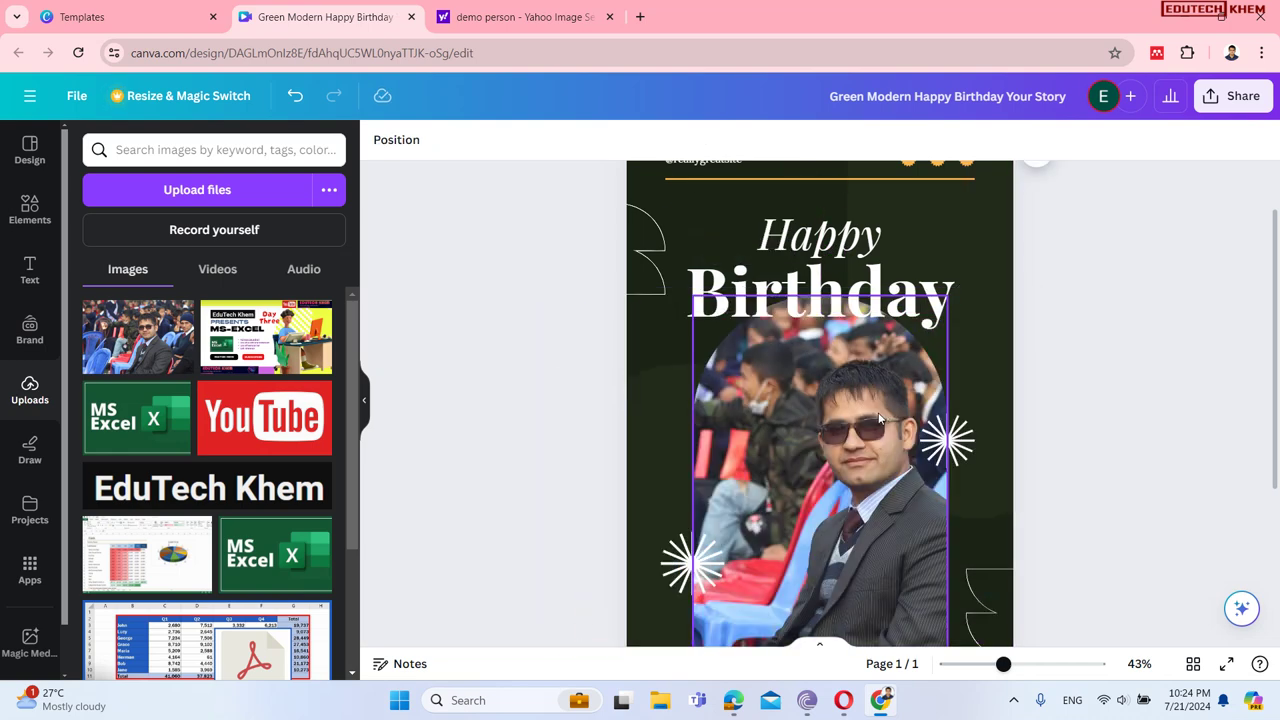
{"action": "key", "text": "ctrl+z"}
{"action": "left_click_drag", "start_coordinate": [769, 433], "coordinate": [828, 481]}
Step: Download the story from the Share menu, changing the file type from PNG to JPG
{"action": "left_click", "coordinate": [653, 428]}
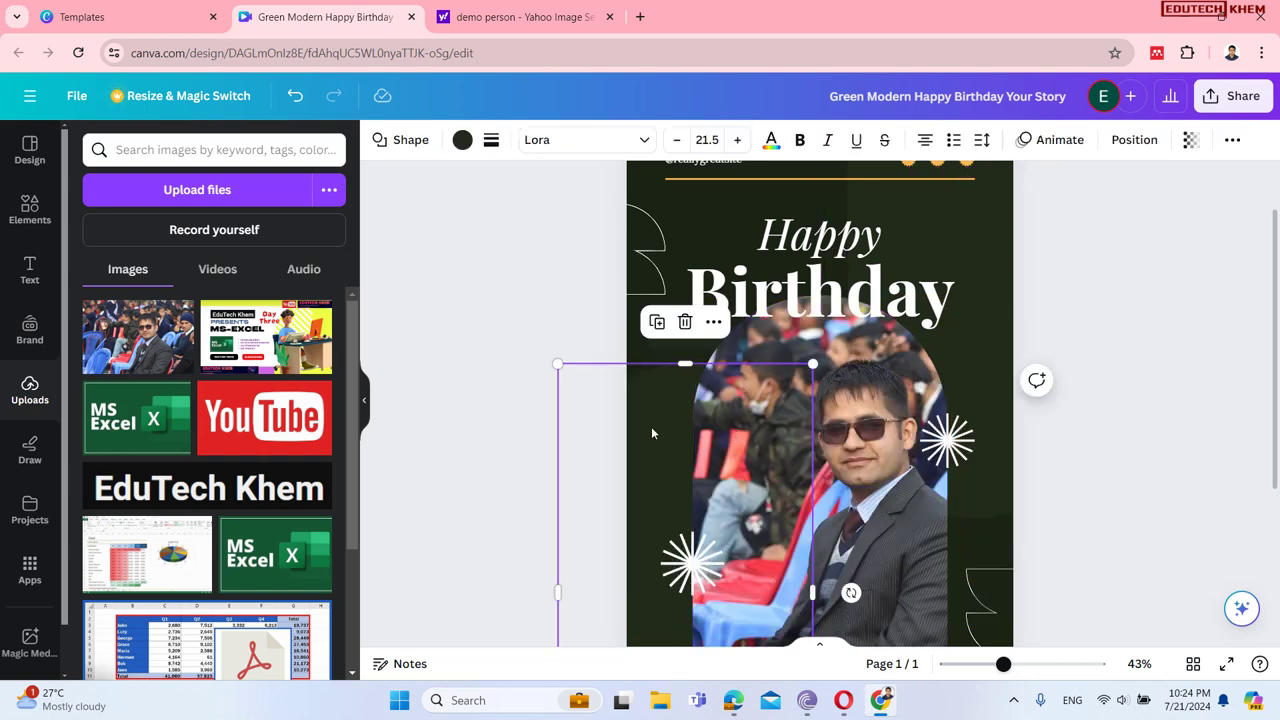
{"action": "scroll", "coordinate": [1180, 283], "scroll_direction": "down", "scroll_amount": 5}
{"action": "scroll", "coordinate": [1180, 283], "scroll_direction": "up", "scroll_amount": 5}
{"action": "scroll", "coordinate": [1180, 283], "scroll_direction": "up", "scroll_amount": 1}
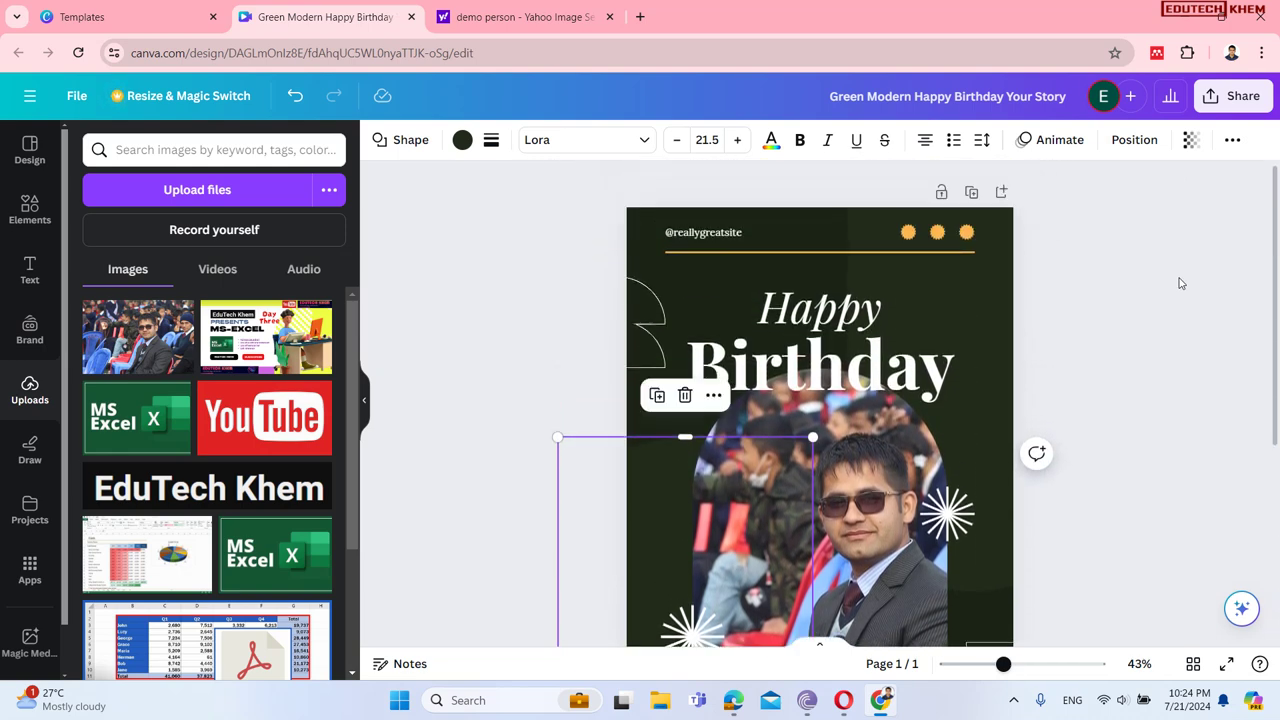
{"action": "left_click", "coordinate": [1226, 107]}
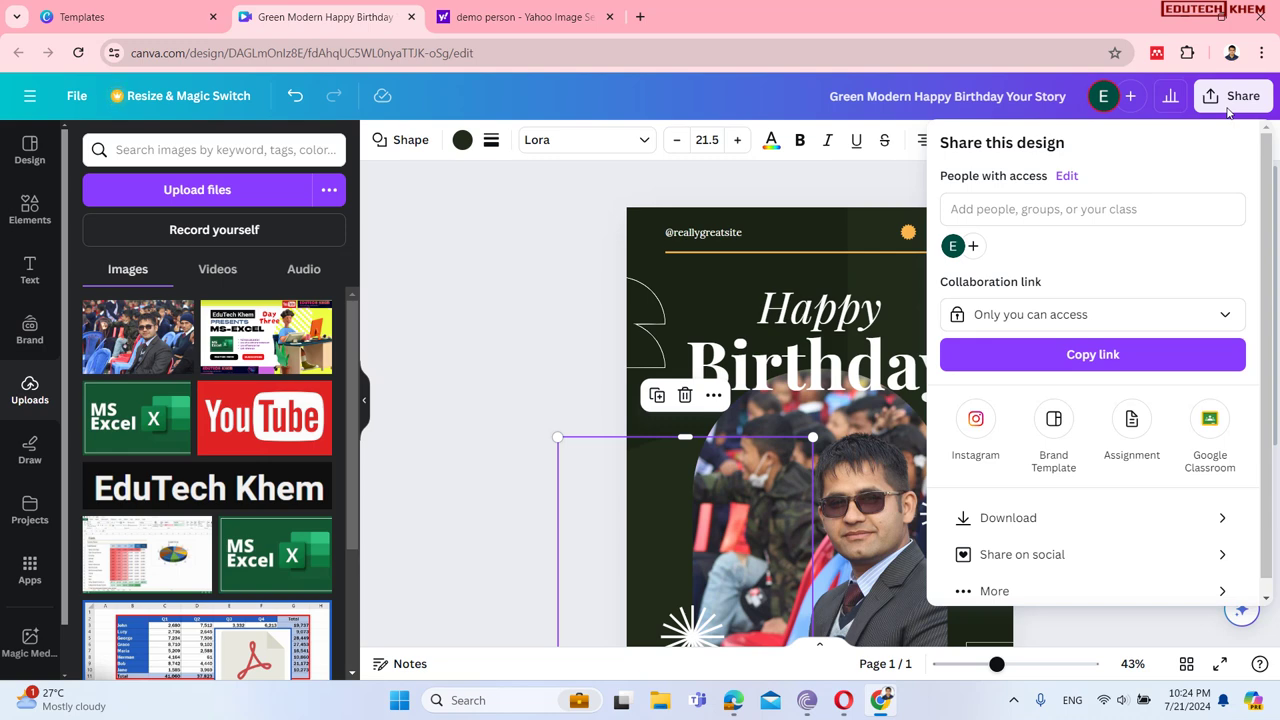
{"action": "left_click", "coordinate": [982, 518]}
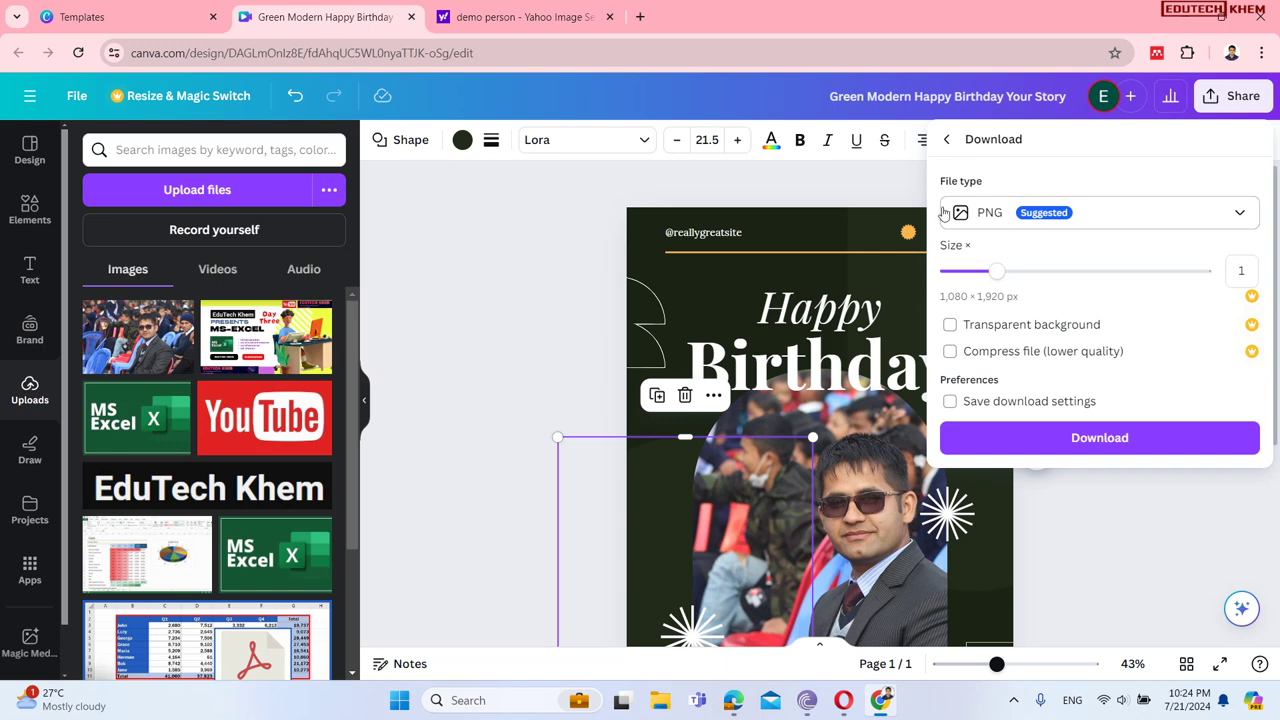
{"action": "left_click", "coordinate": [1095, 212]}
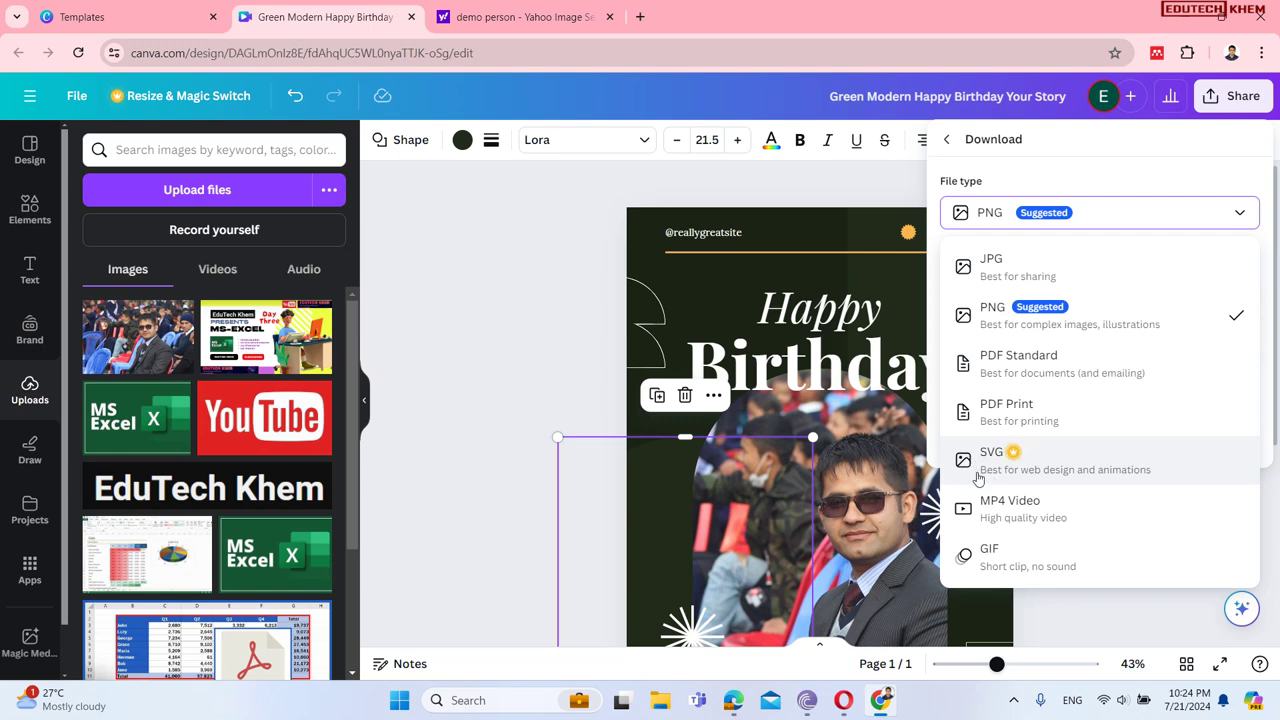
{"action": "left_click", "coordinate": [992, 283]}
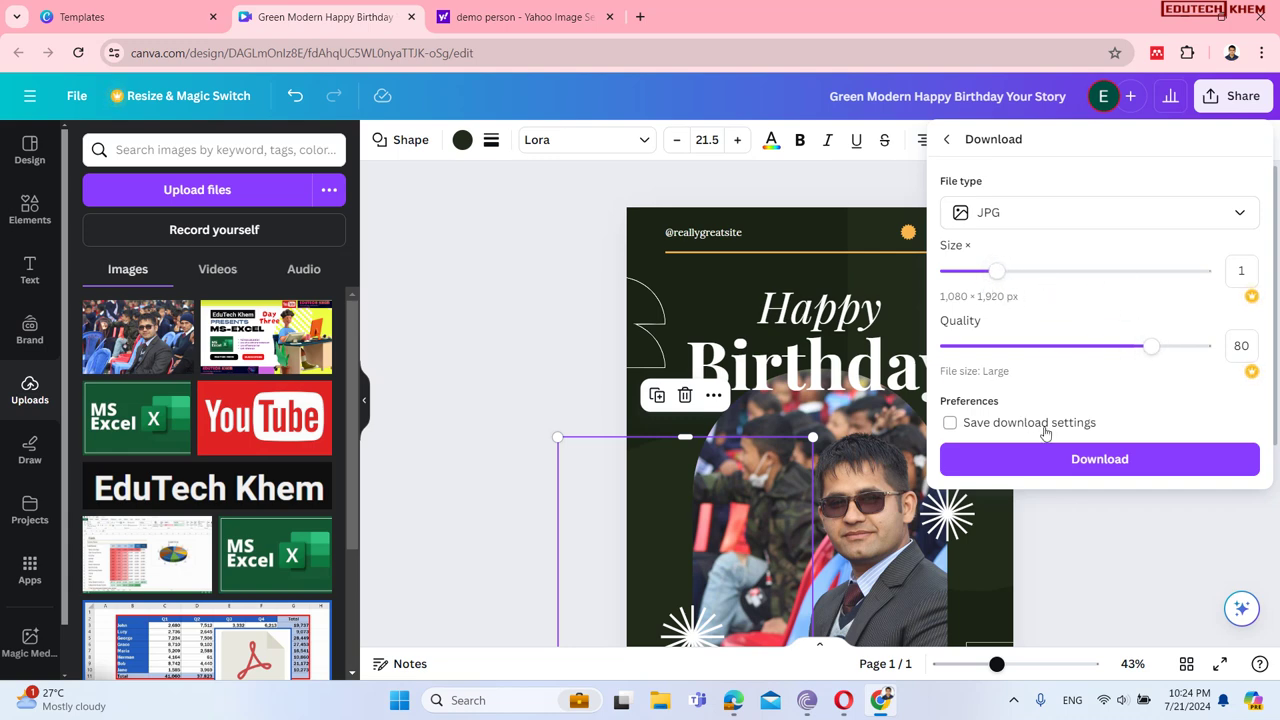
{"action": "left_click", "coordinate": [1078, 462]}
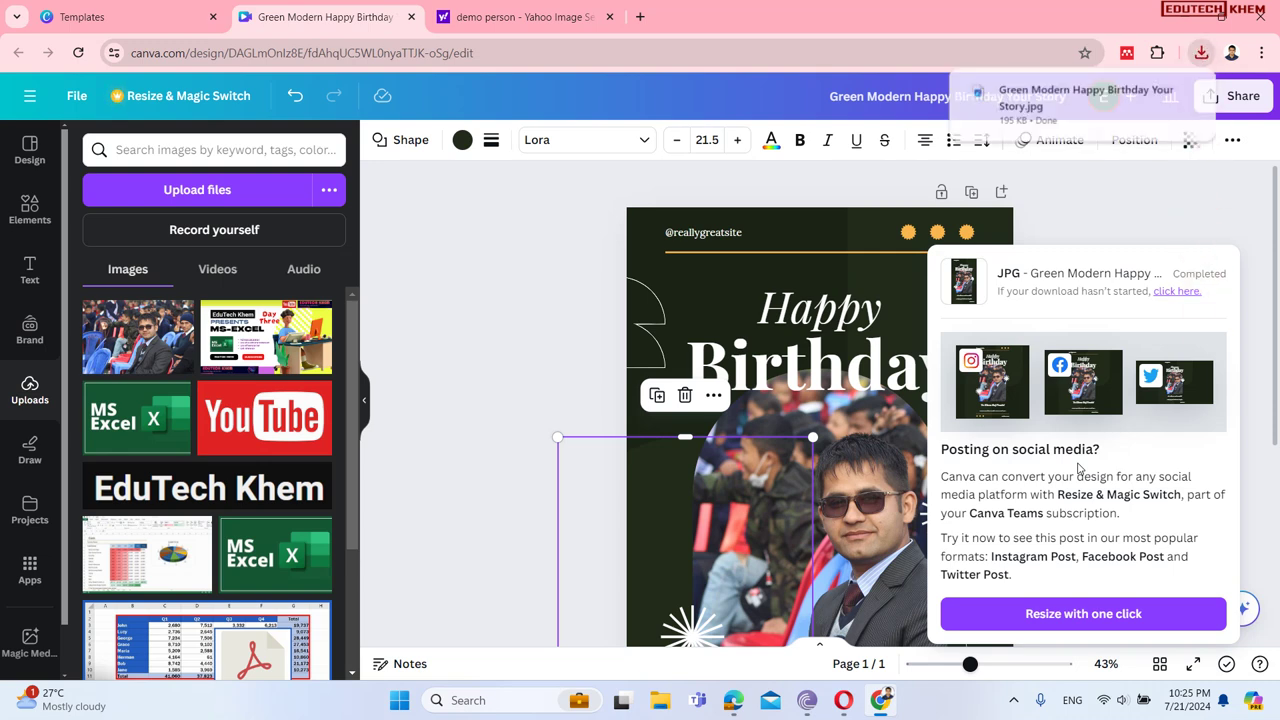
{"action": "left_click", "coordinate": [1050, 121]}
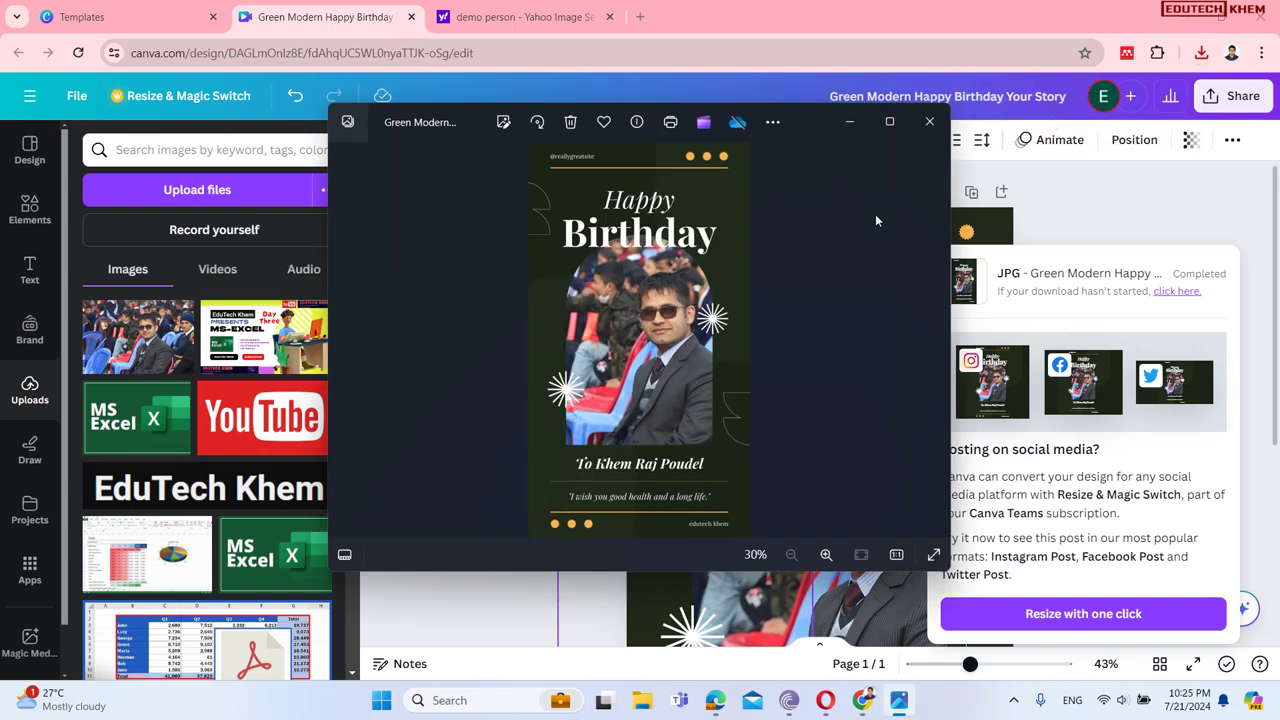
{"action": "left_click", "coordinate": [889, 122]}
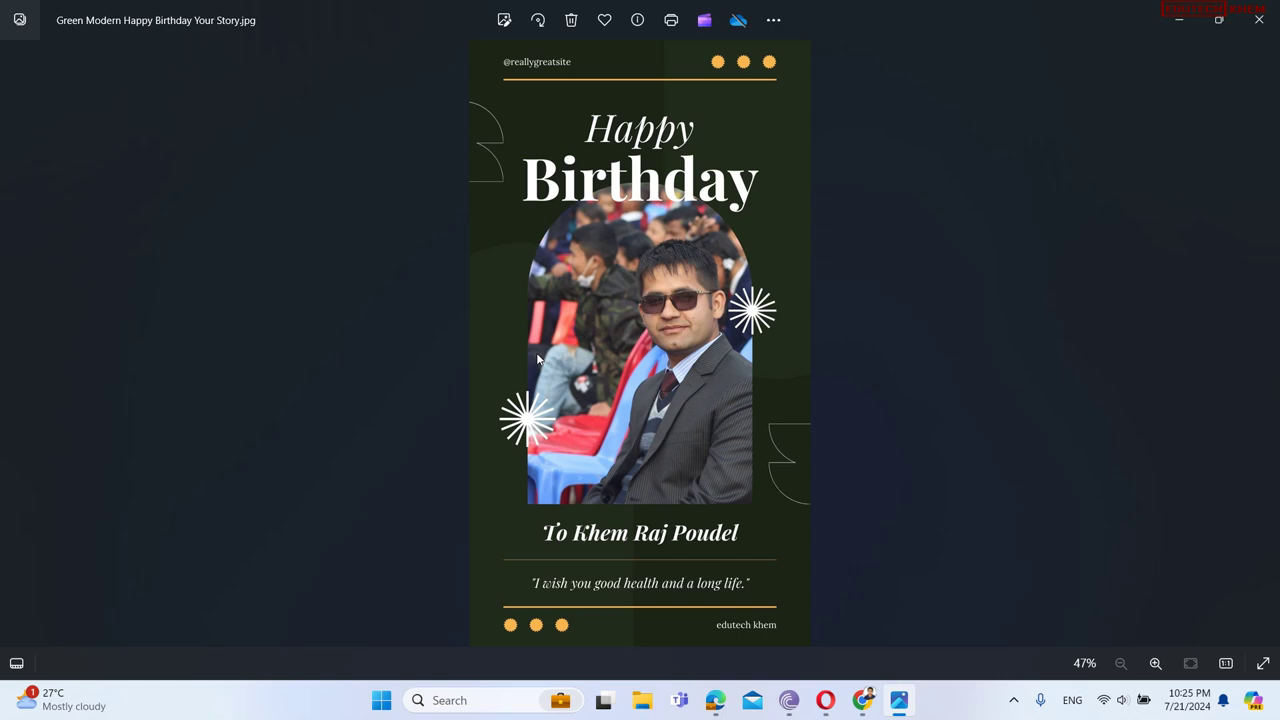
{"action": "left_click", "coordinate": [1260, 20]}
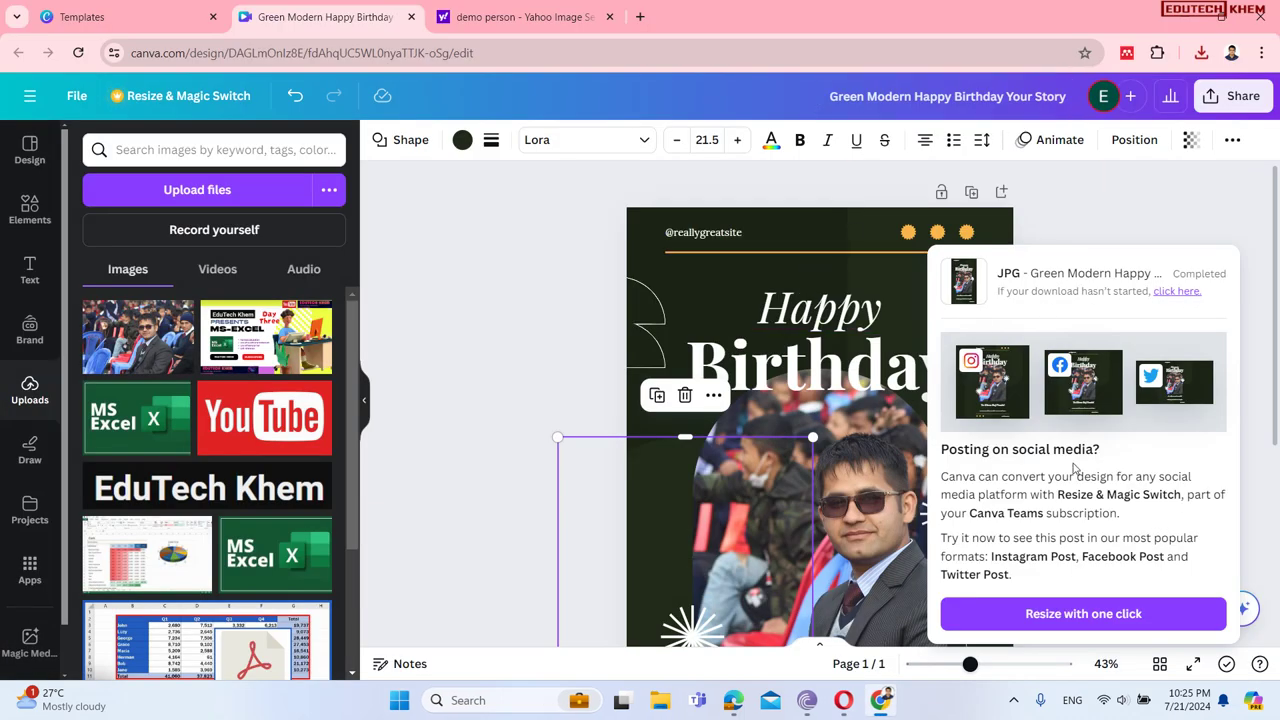
Step: Select the Birthday heading and change its text colour to orange
{"action": "left_click", "coordinate": [1126, 219]}
{"action": "scroll", "coordinate": [772, 370], "scroll_direction": "down", "scroll_amount": 3}
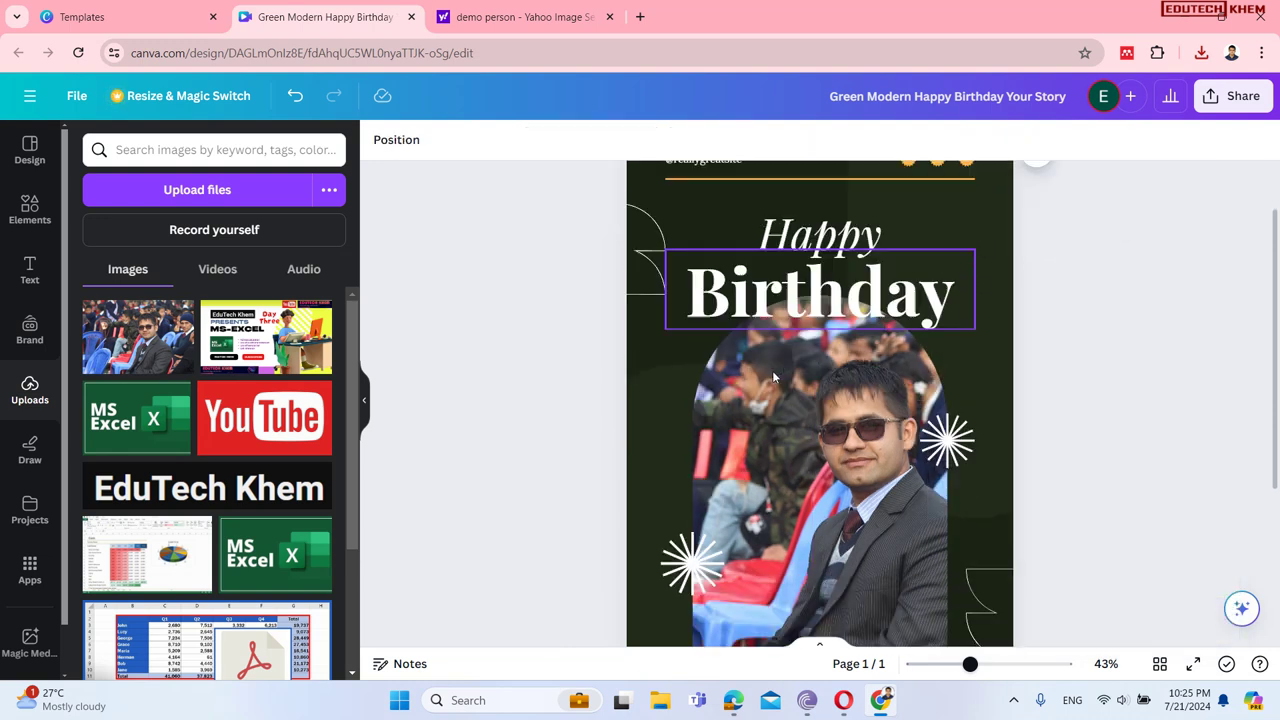
{"action": "scroll", "coordinate": [772, 370], "scroll_direction": "up", "scroll_amount": 3}
{"action": "left_click", "coordinate": [787, 362]}
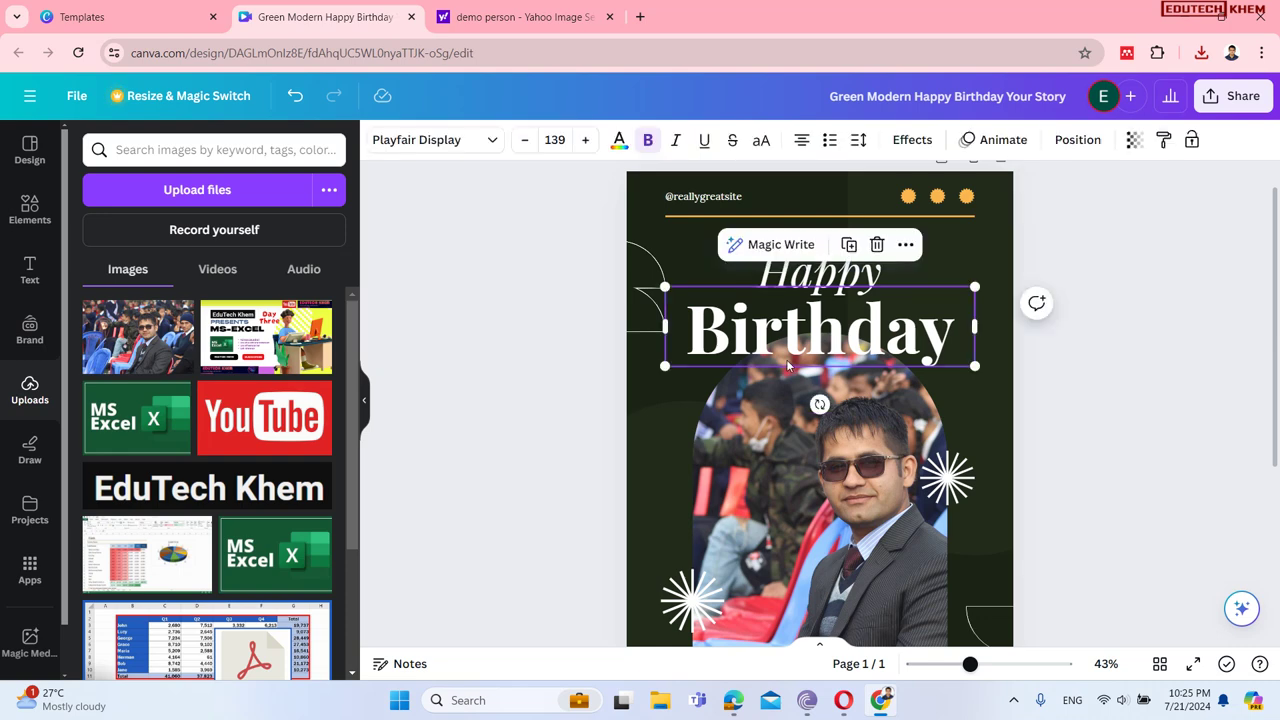
{"action": "left_click", "coordinate": [619, 140]}
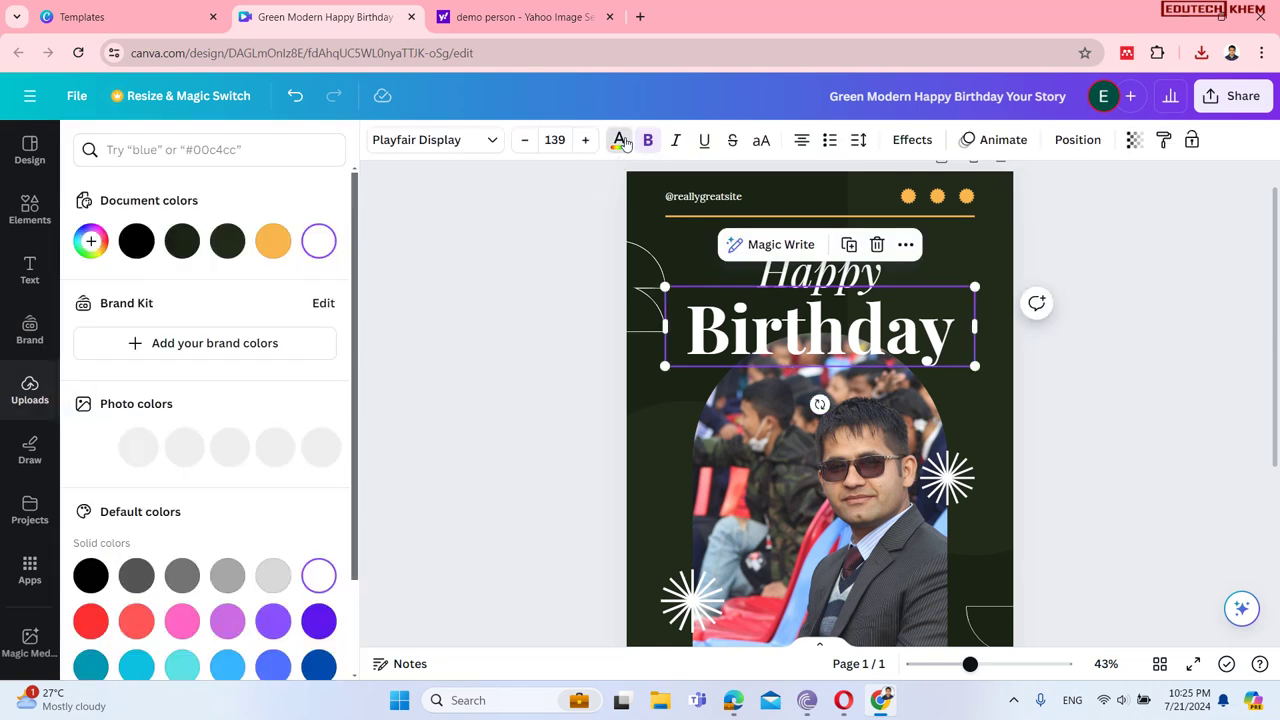
{"action": "left_click", "coordinate": [273, 241]}
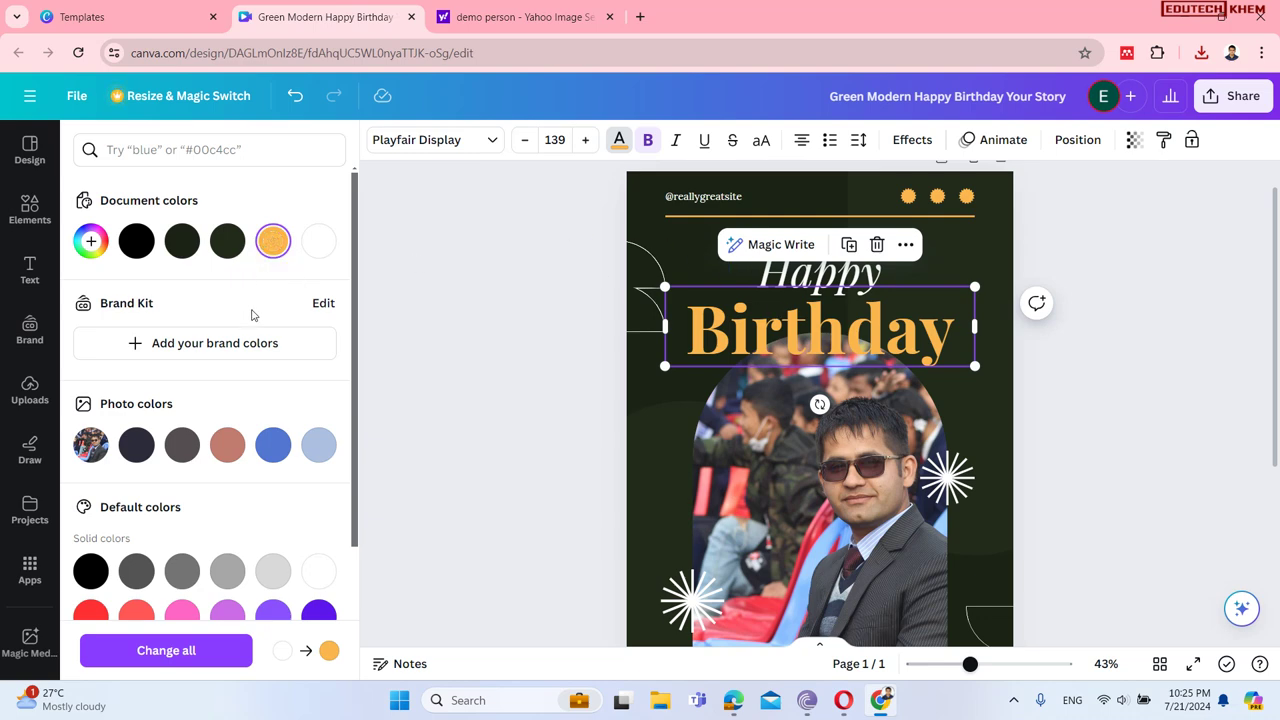
Step: Make the Birthday heading italic and underlined while keeping it bold
{"action": "left_click", "coordinate": [646, 144]}
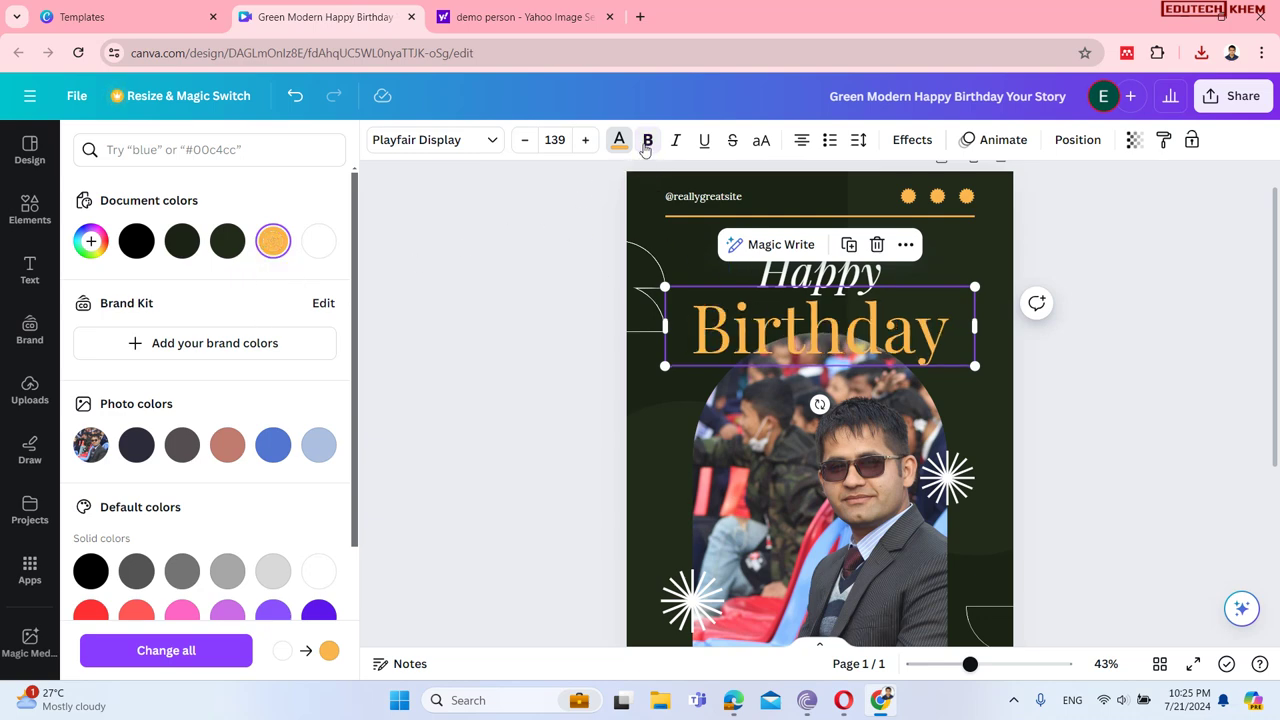
{"action": "left_click", "coordinate": [646, 144]}
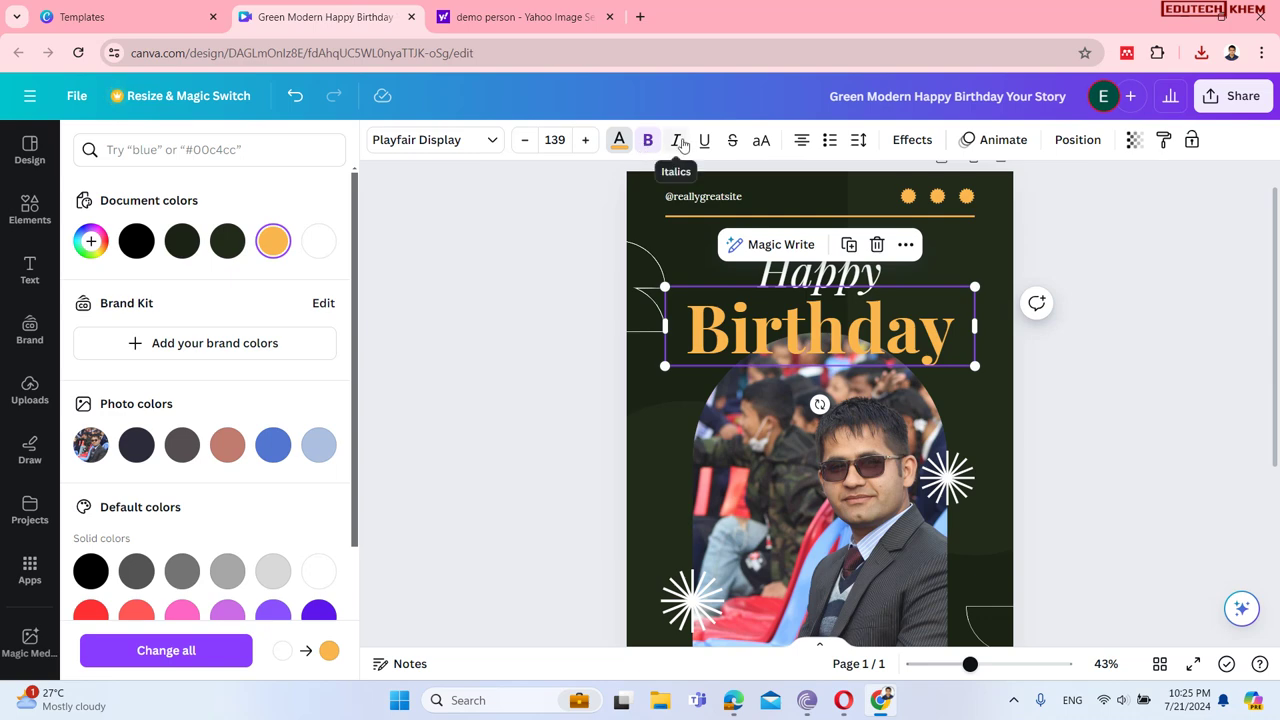
{"action": "left_click", "coordinate": [676, 143]}
{"action": "left_click", "coordinate": [705, 143]}
{"action": "left_click", "coordinate": [757, 143]}
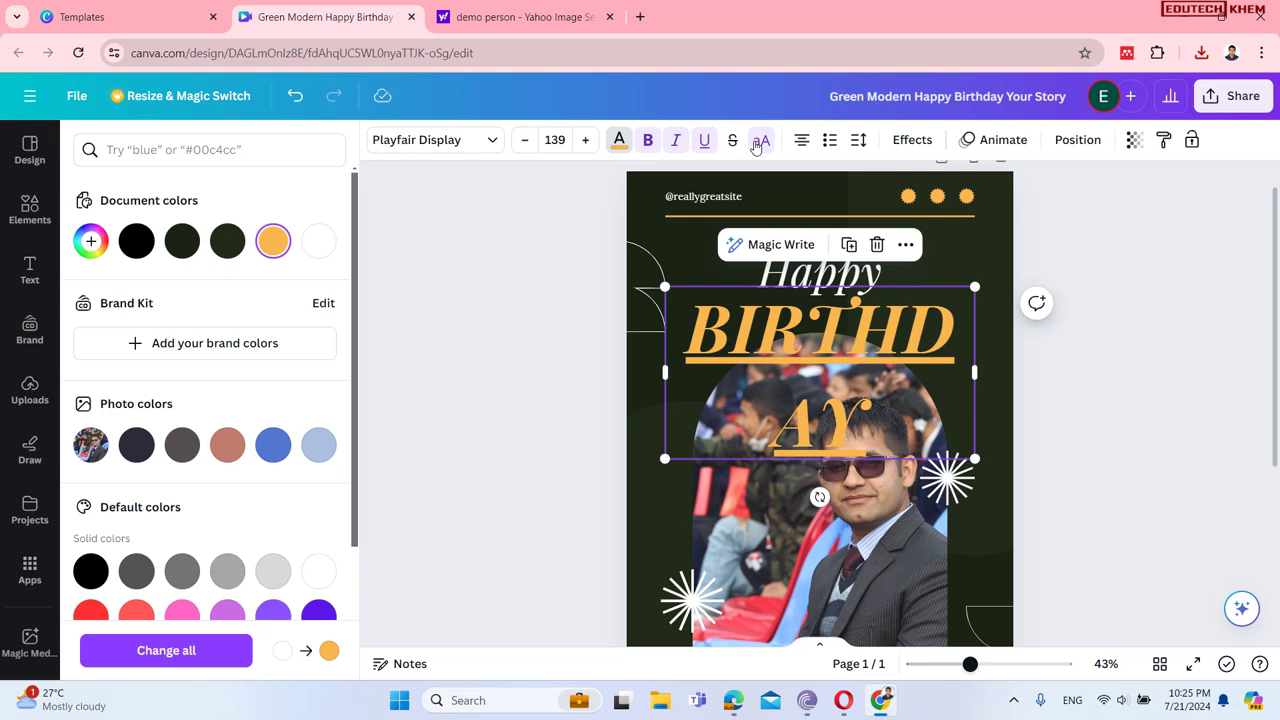
{"action": "left_click", "coordinate": [757, 143]}
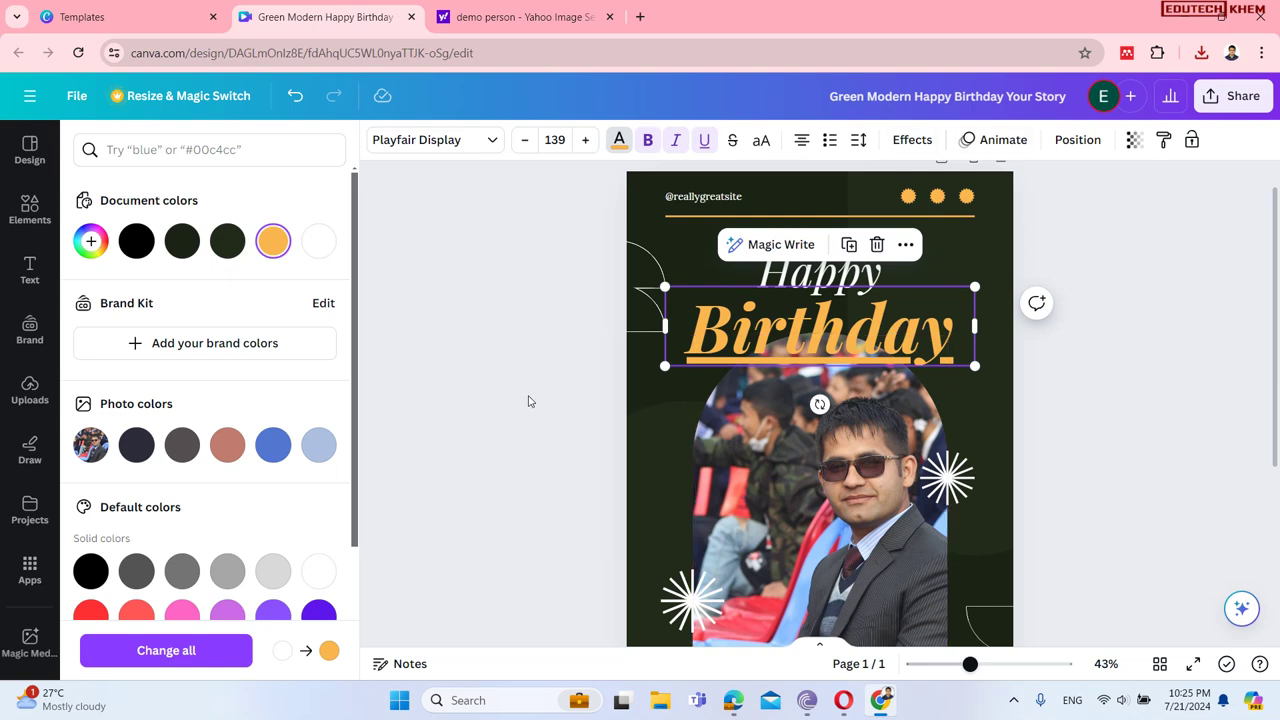
{"action": "key", "text": "Escape"}
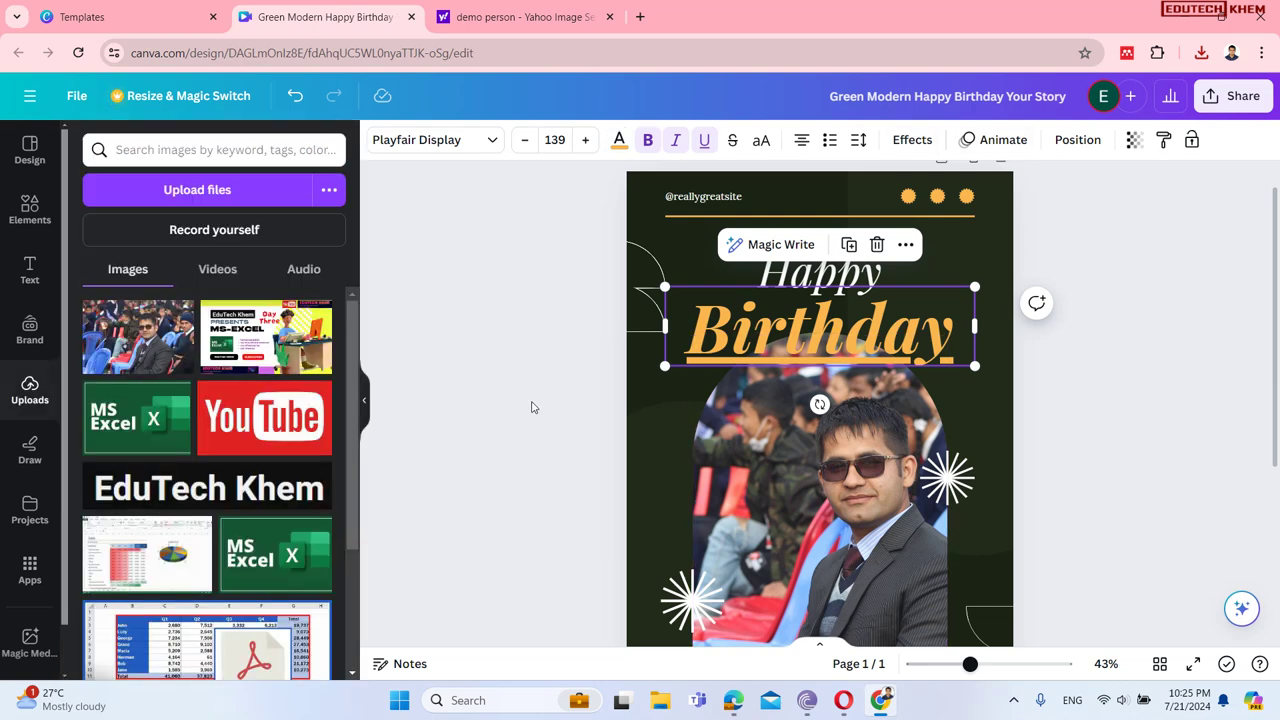